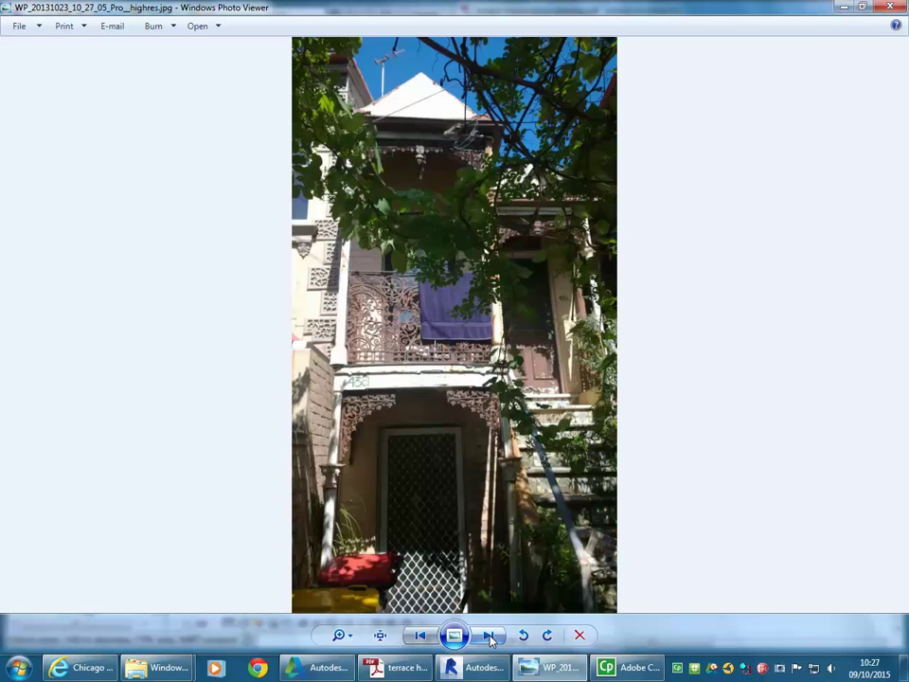
- Advance Photo Viewer to the next terrace house photo, showing the gate and ground-floor door
left_click(489, 636)
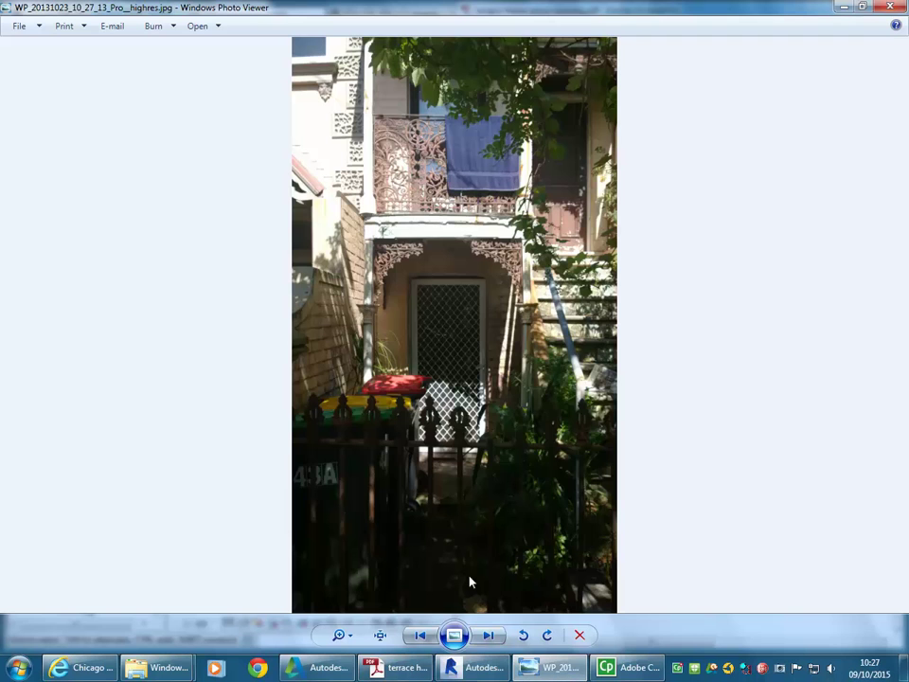
left_click(420, 635)
left_click(479, 641)
- Orbit the Revit 3D model to the rear, then move the PDF long section to the 2100/400/2100 heights
left_click(398, 668)
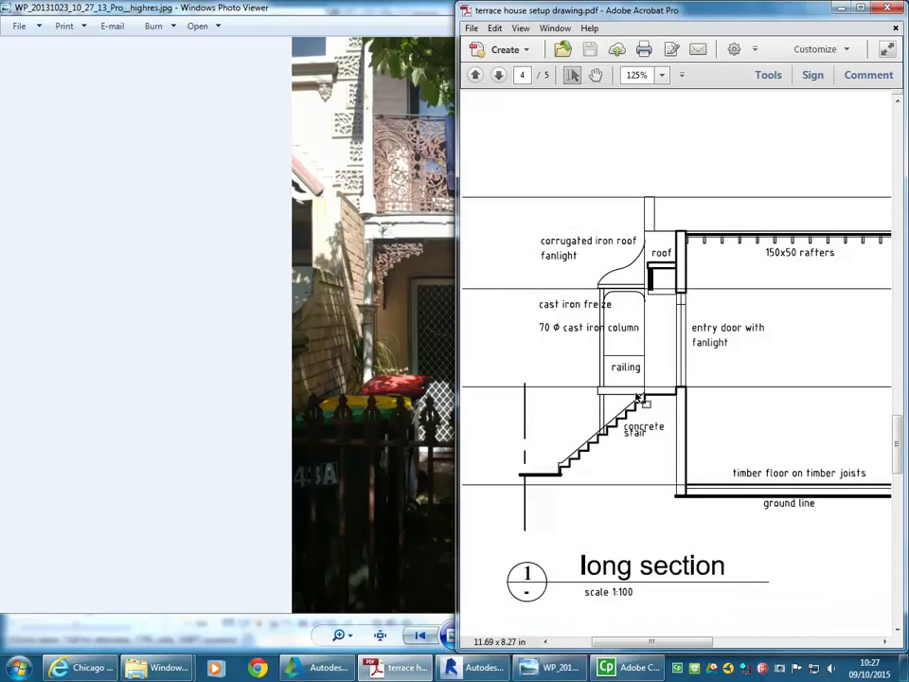
left_click(312, 167)
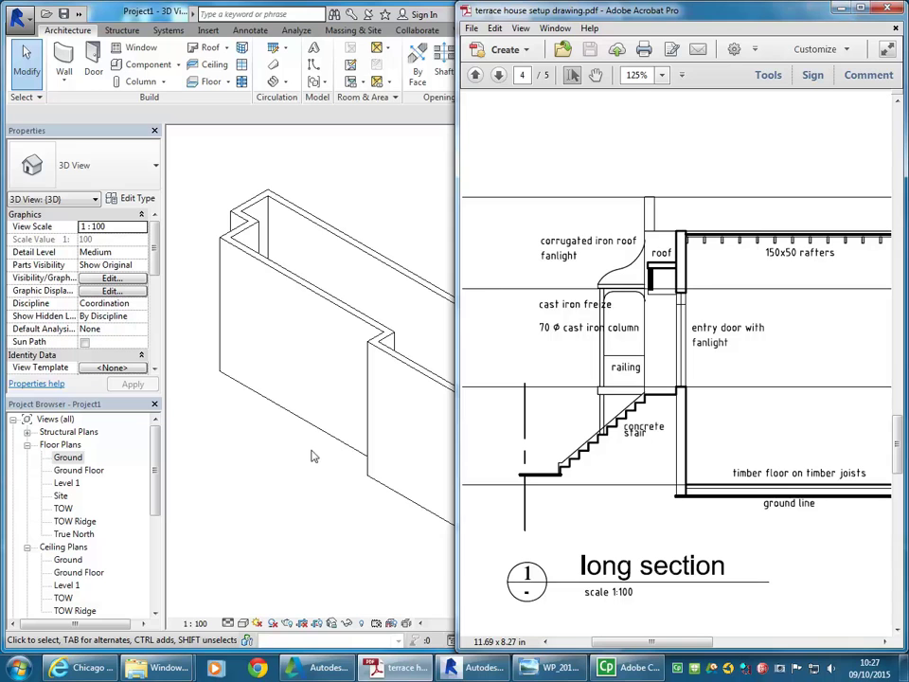
left_click(307, 507)
middle_click_drag(443, 410, 360, 486, "shift")
left_click(757, 511)
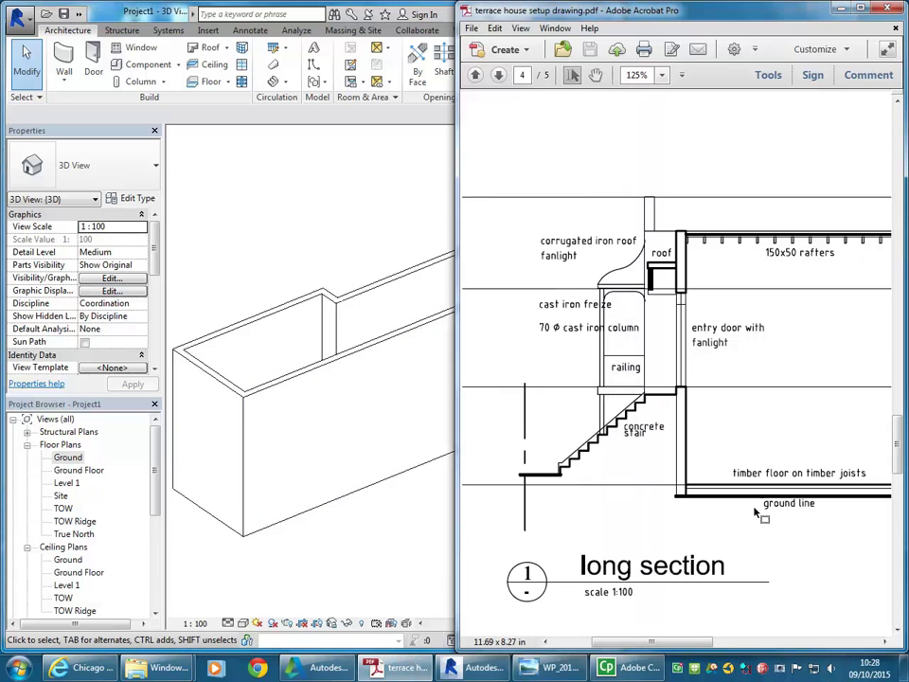
mouse_move(653, 645)
left_mouse_down()
mouse_move(767, 646)
mouse_move(643, 646)
mouse_move(638, 588)
left_mouse_up()
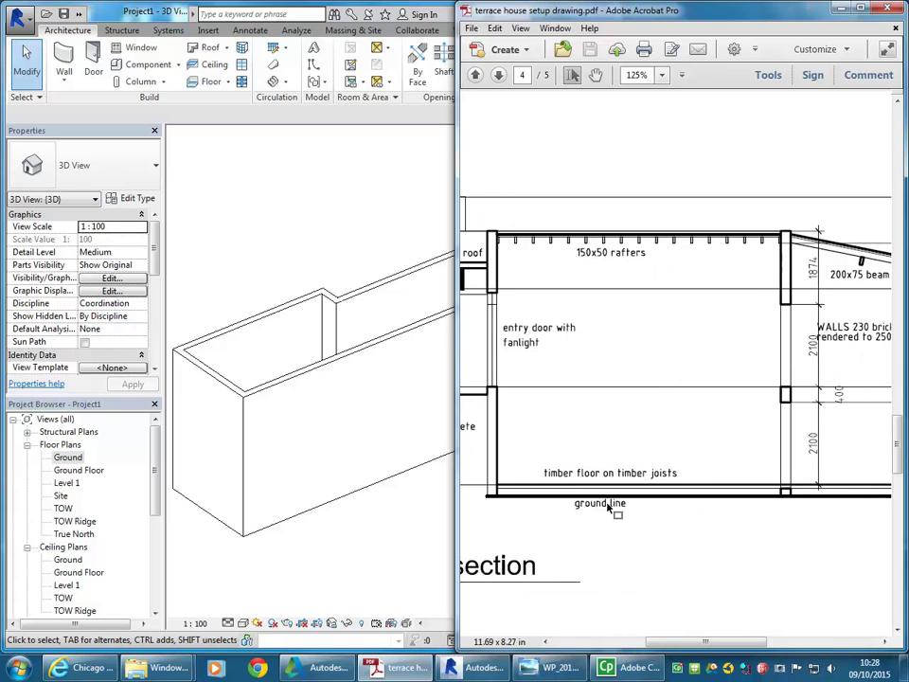
- Open the Ground Floor plan from the Project Browser and centre the house's wall outline
left_click(373, 540)
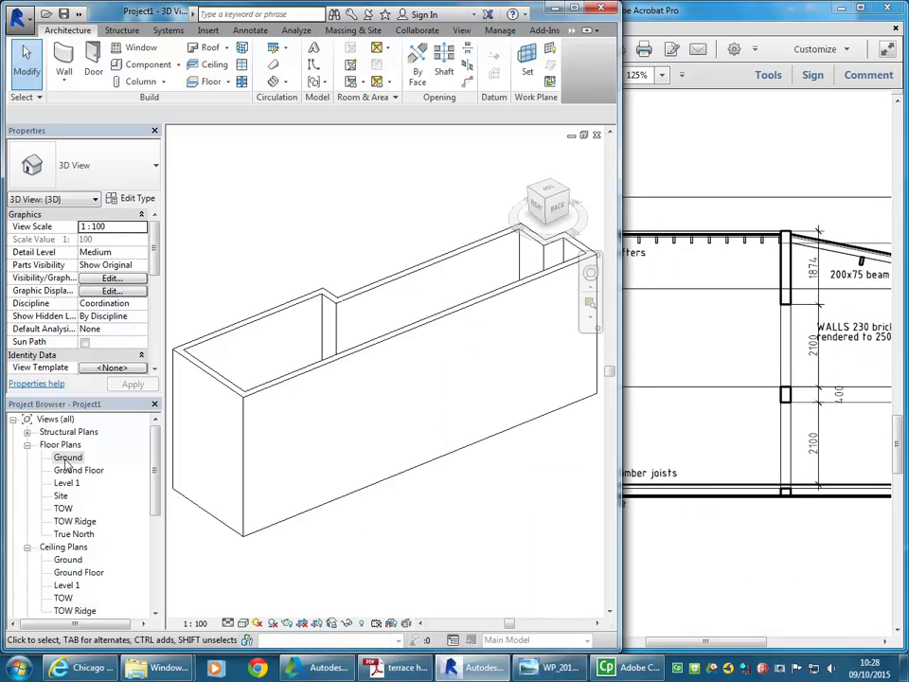
left_click(67, 458)
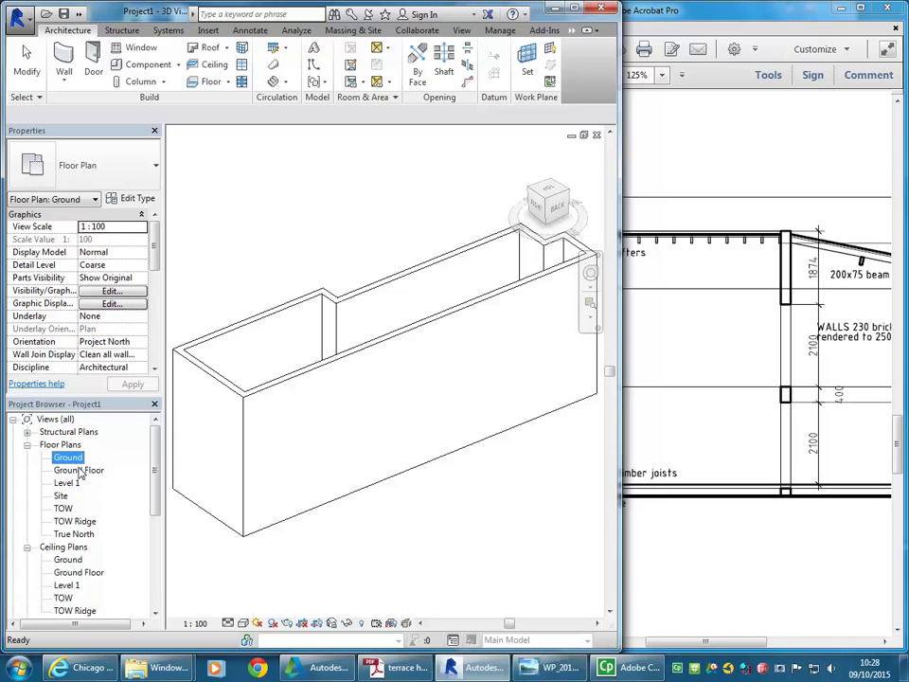
left_click(574, 527)
key("alt+Tab")
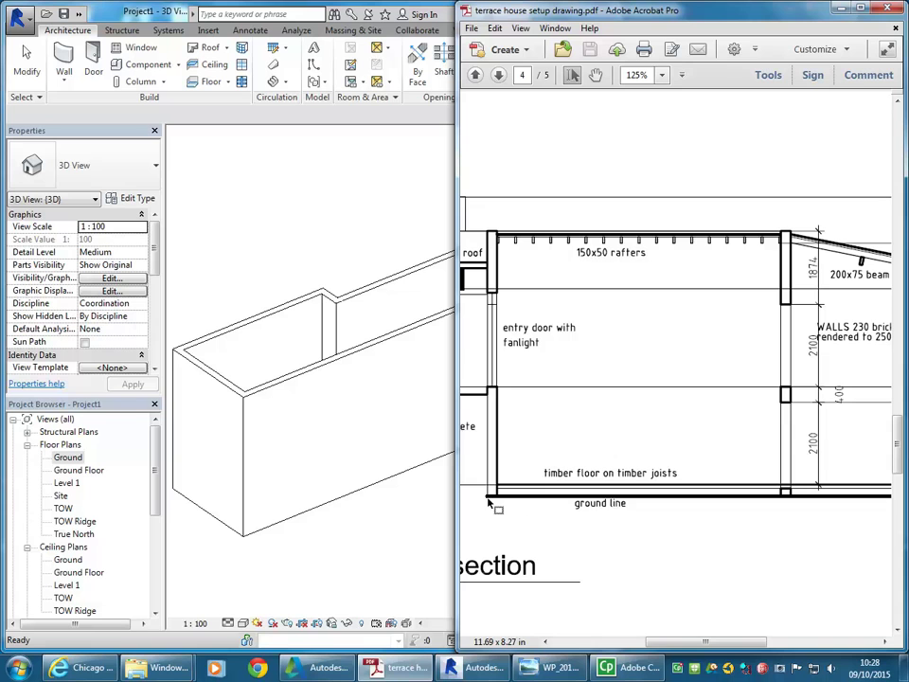
double_click(84, 471)
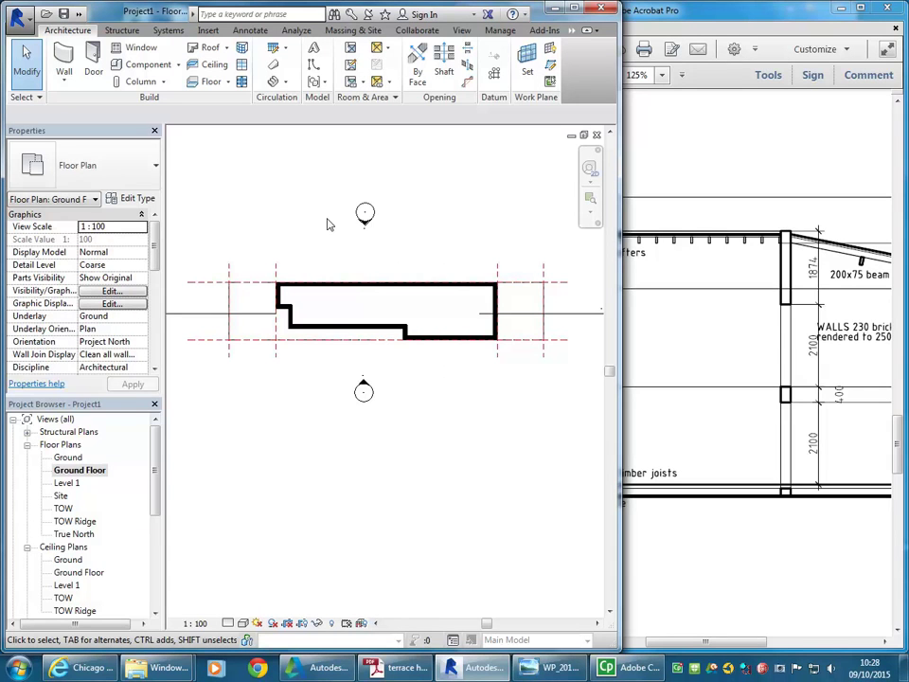
scroll(322, 227, "up", 1)
middle_click_drag(315, 233, 329, 251)
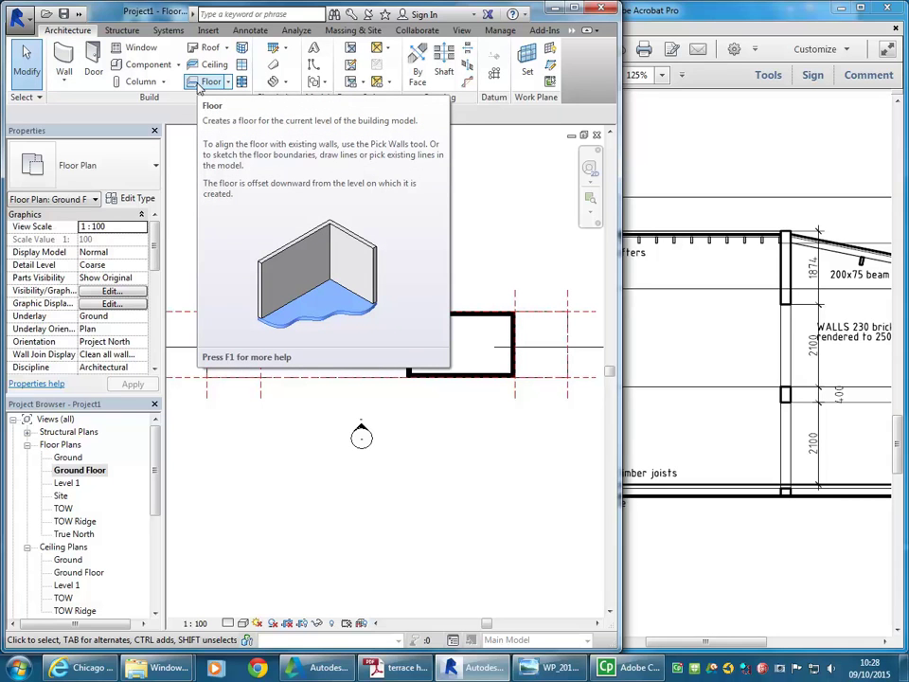
- Start a Generic 150mm floor and pick the whole Ground Floor wall chain as its boundary
left_click(198, 84)
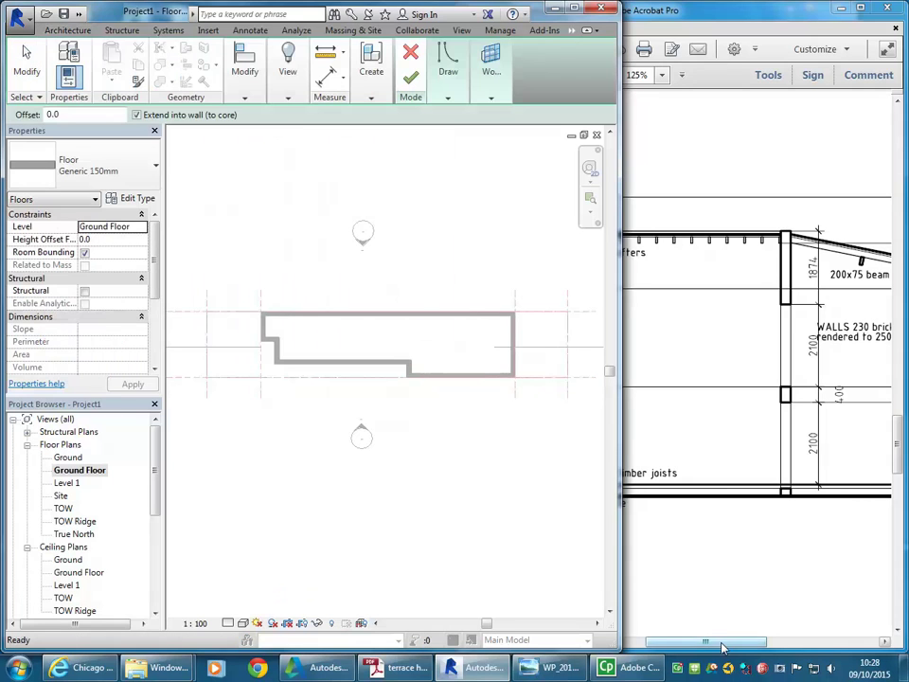
mouse_move(726, 644)
left_mouse_down()
mouse_move(706, 651)
mouse_move(816, 650)
mouse_move(717, 643)
left_mouse_up()
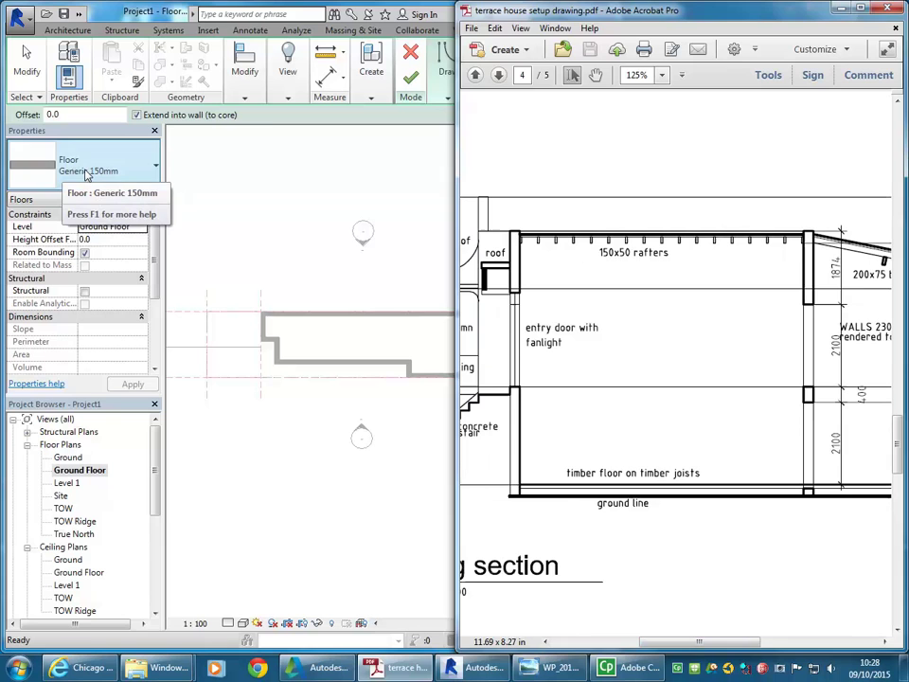
left_click(284, 119)
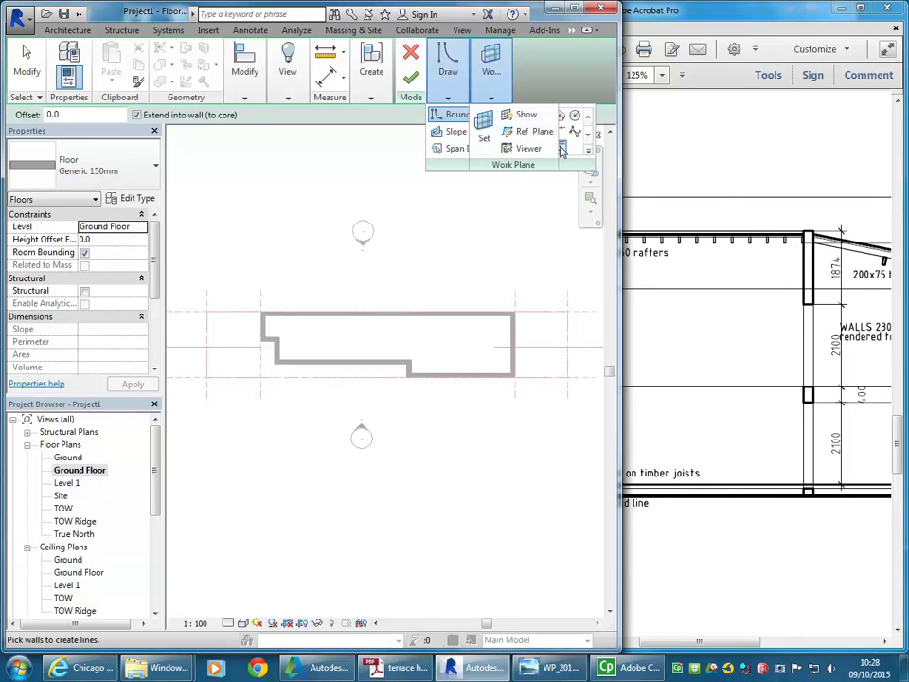
mouse_move(448, 74)
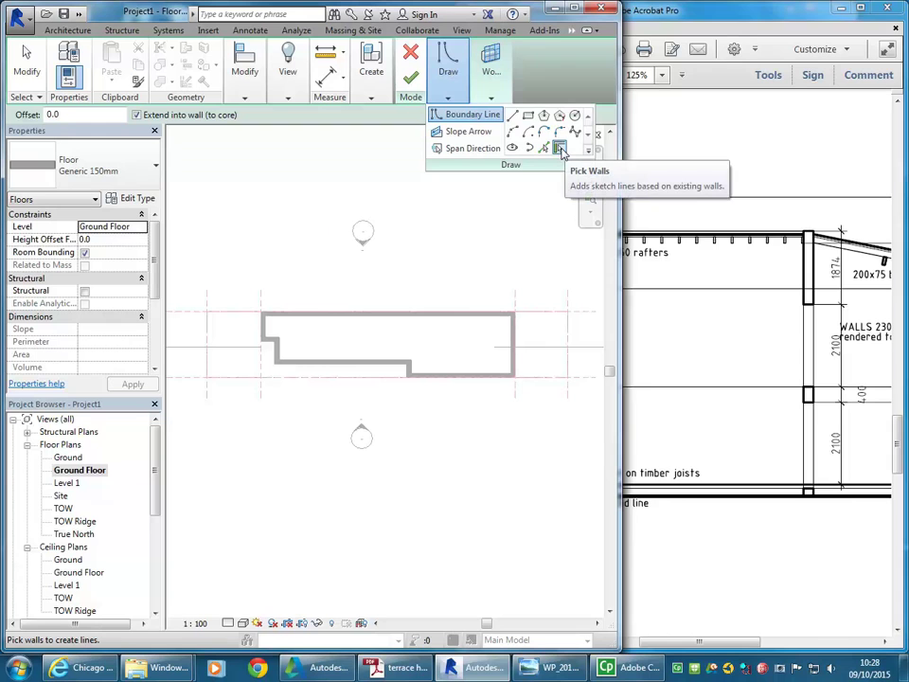
scroll(339, 342, "up", 1)
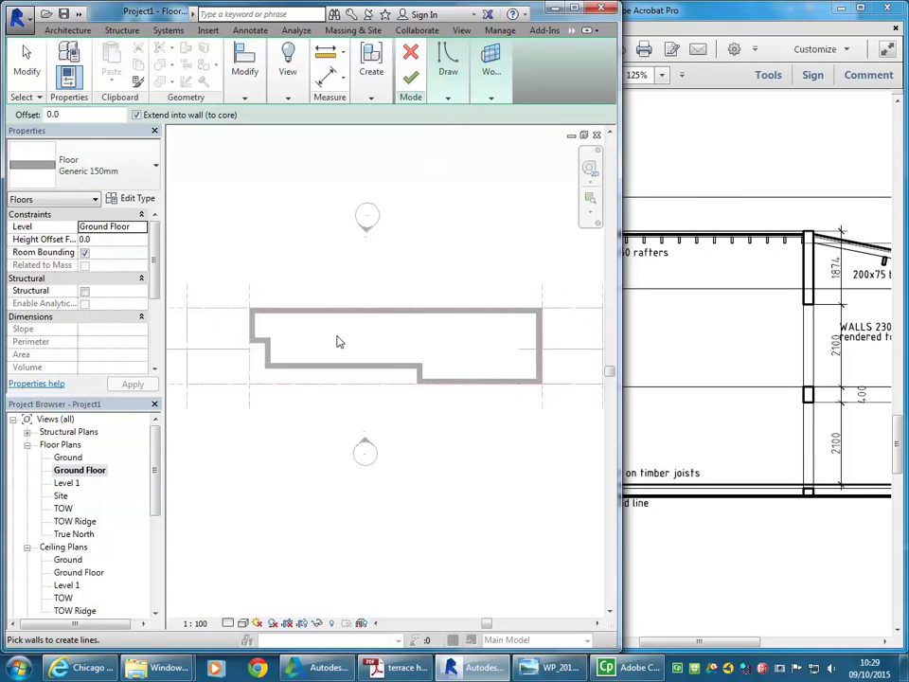
scroll(338, 339, "up", 1)
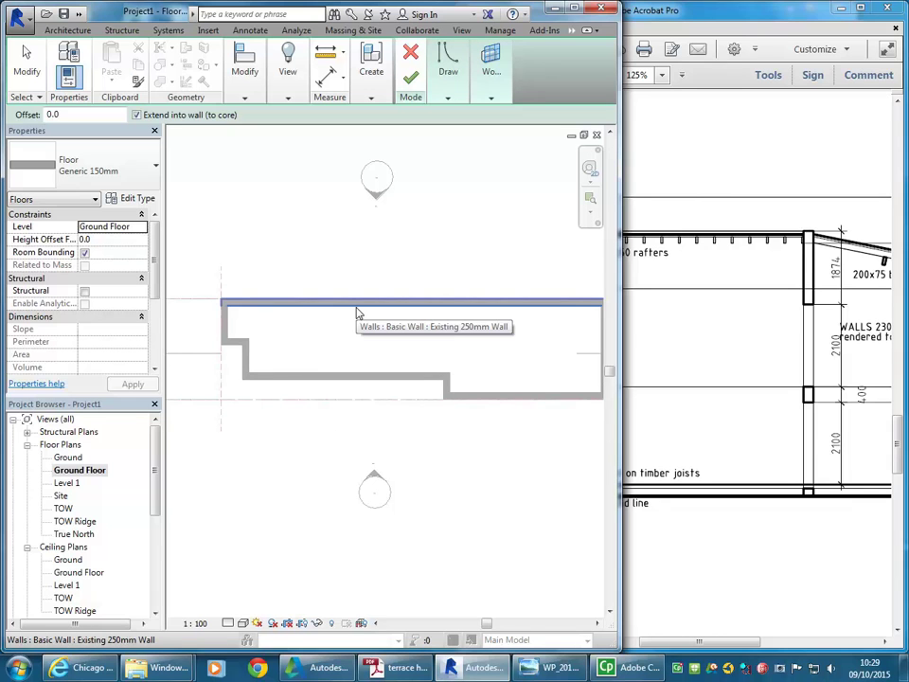
scroll(357, 312, "down", 2)
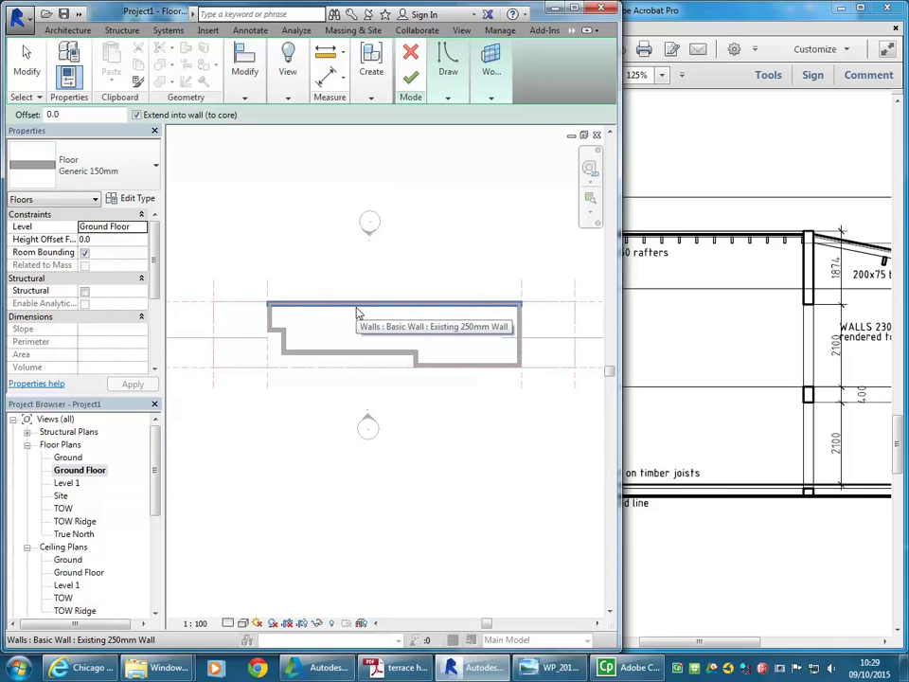
key("Tab")
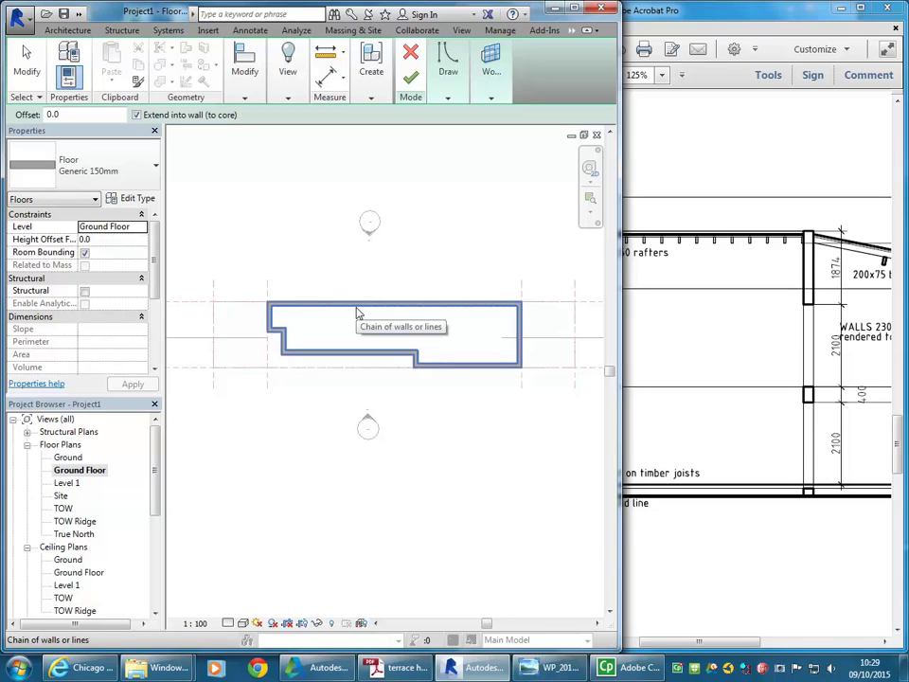
left_click(358, 312)
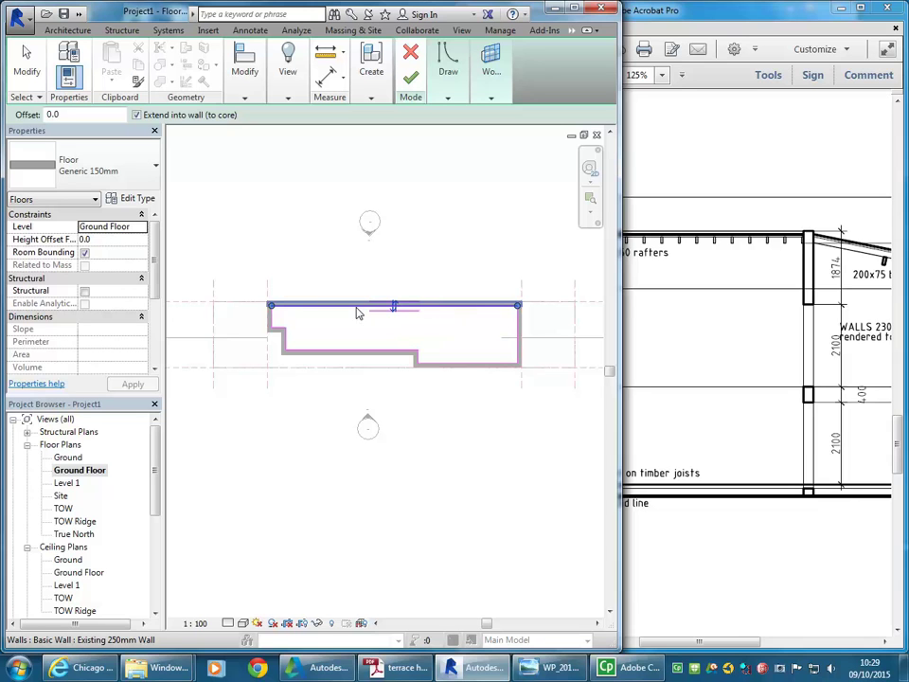
scroll(266, 370, "up", 5)
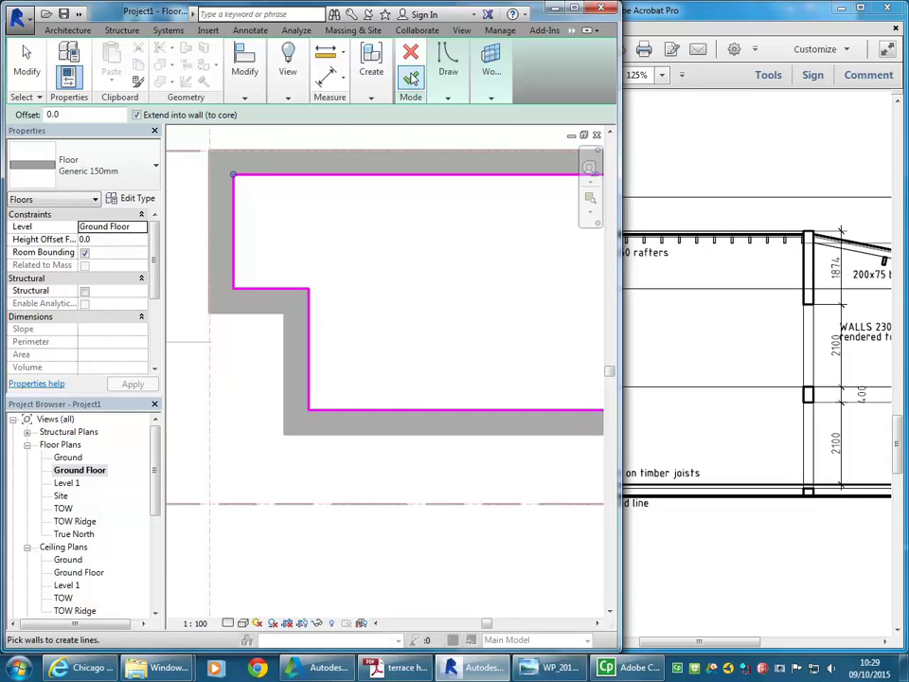
- Finish the floor sketch and join it with the overlapping walls, giving a 38.085 m² slab
left_click(412, 79)
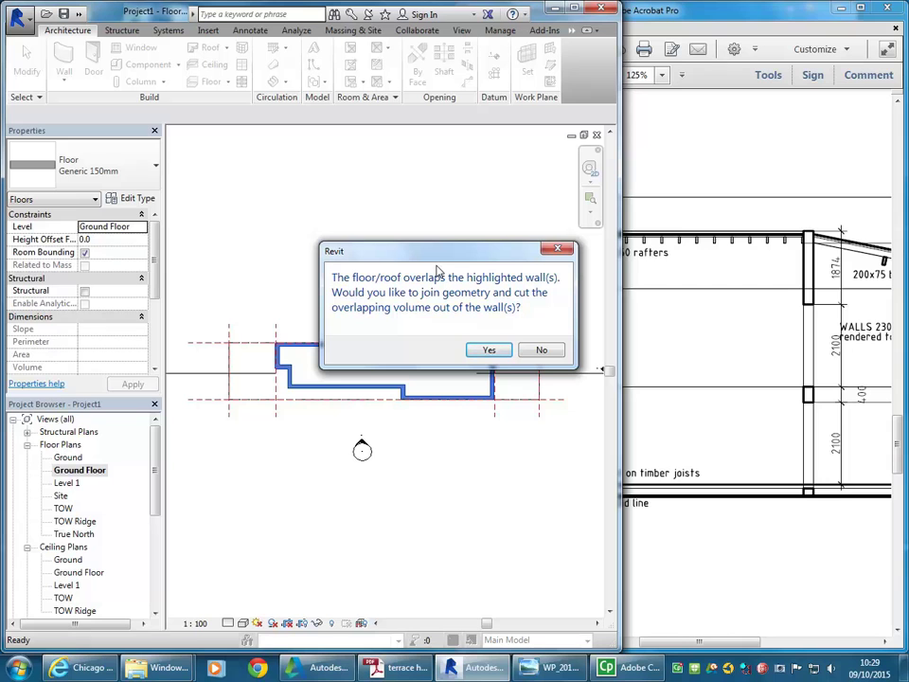
left_click_drag(439, 253, 358, 172)
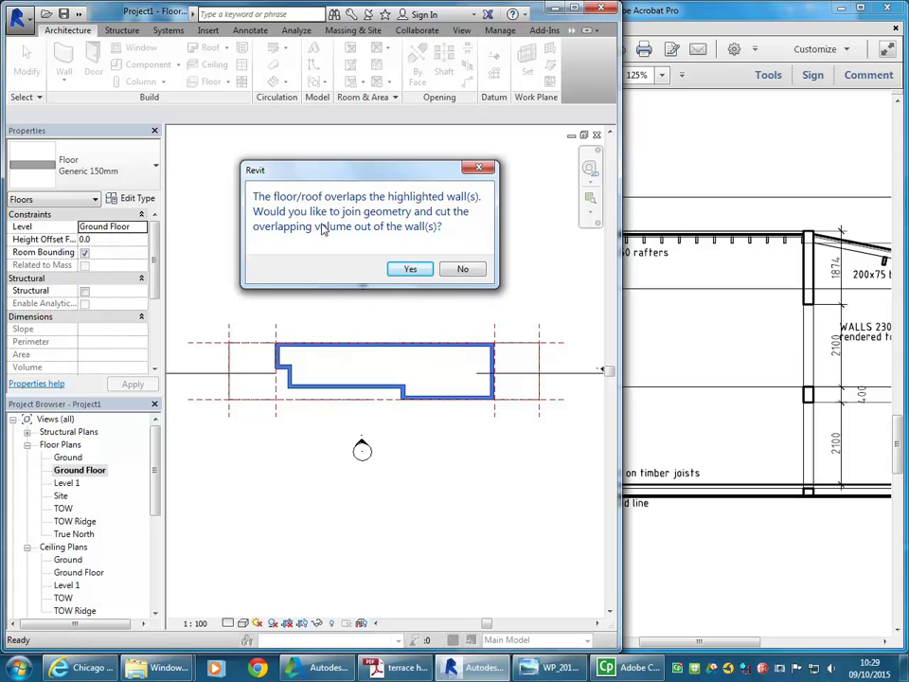
left_click(410, 271)
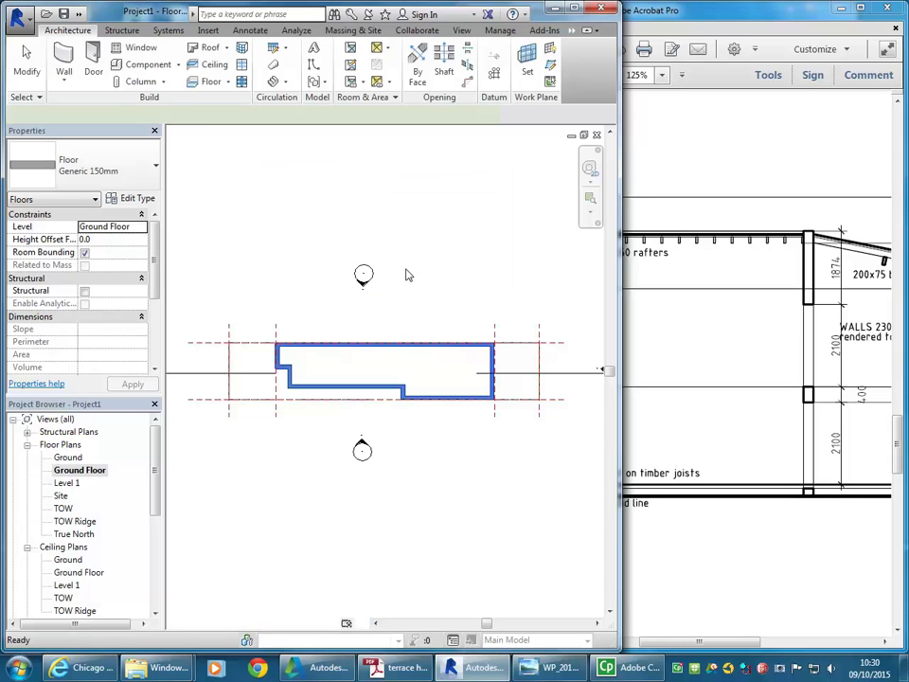
scroll(345, 355, "up", 8)
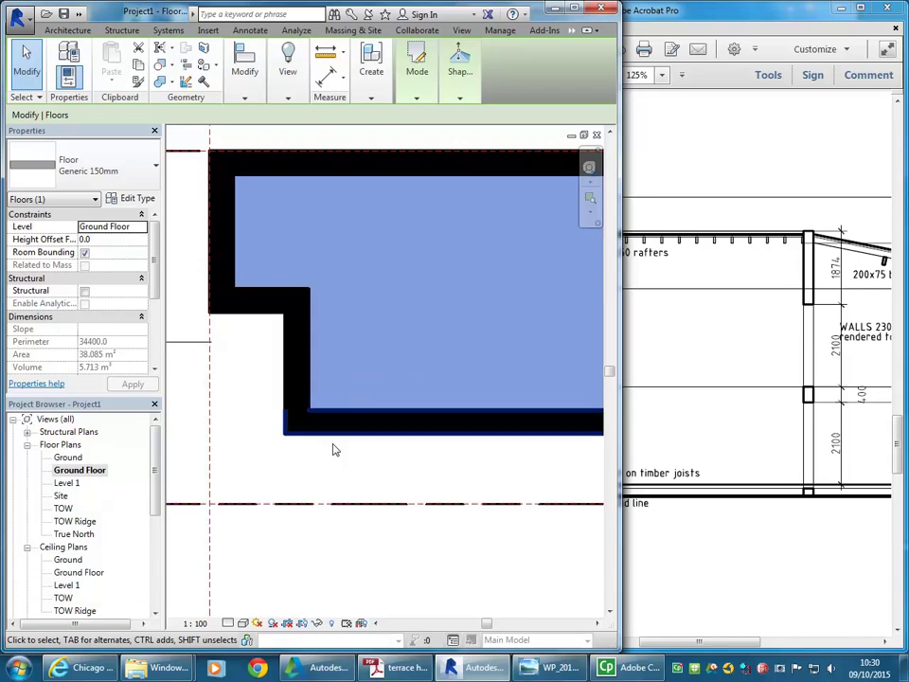
left_click(366, 581)
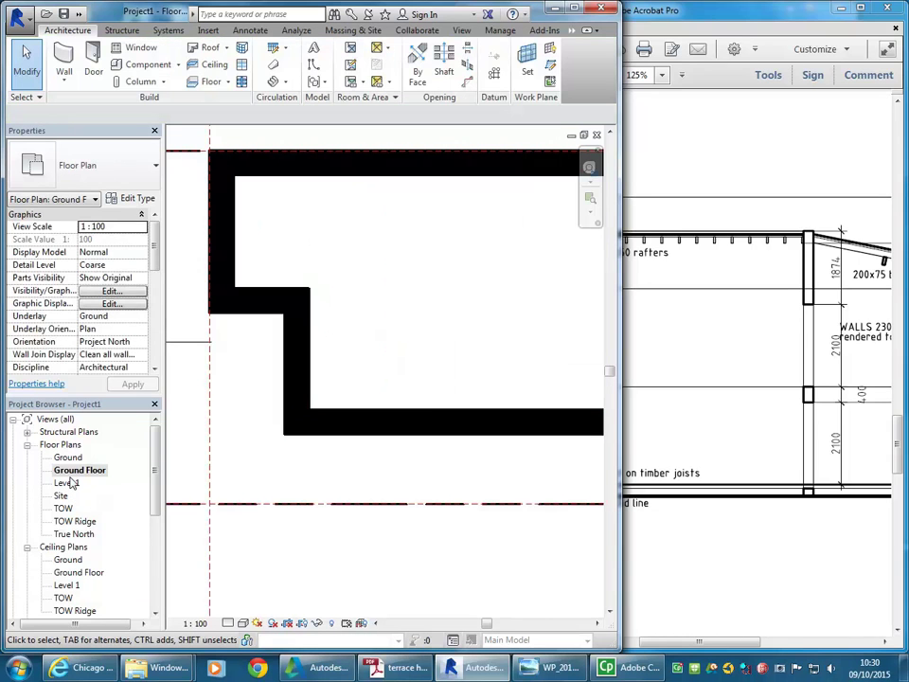
- Open the Level 1 floor plan and frame the building
double_click(66, 483)
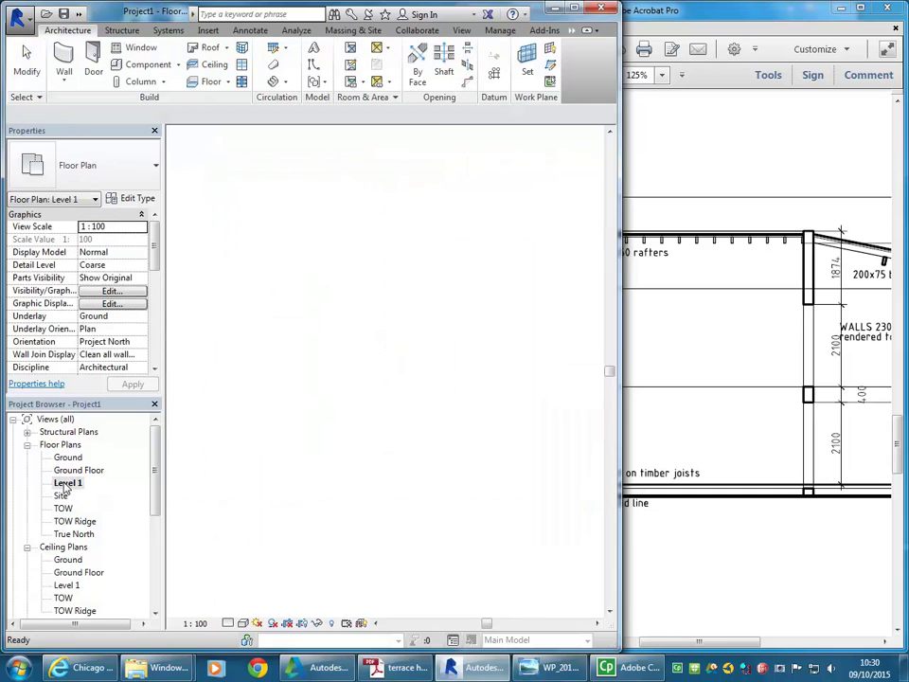
scroll(437, 260, "down", 5)
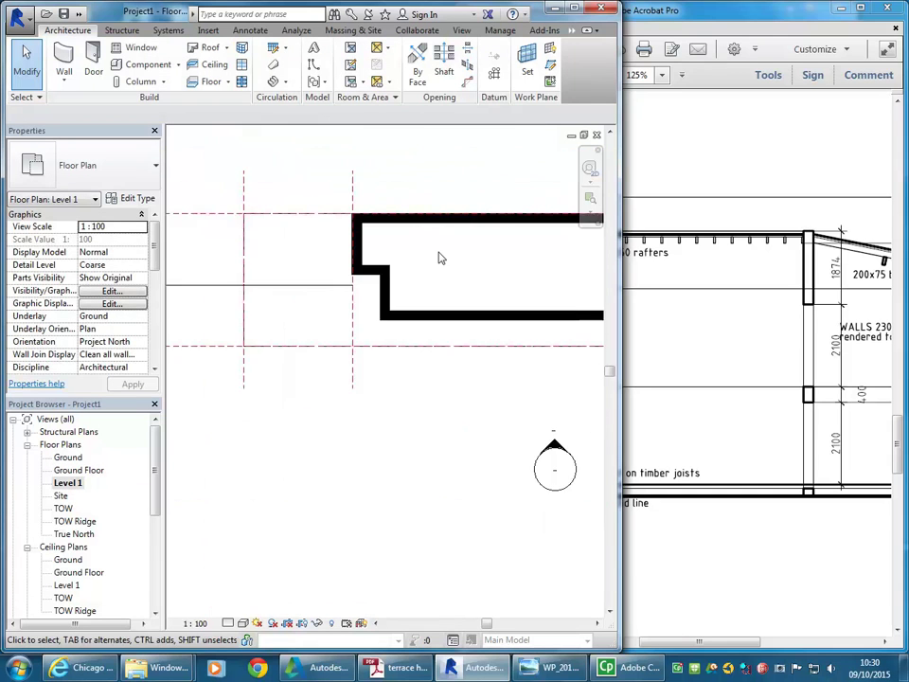
middle_click_drag(296, 275, 304, 304)
scroll(304, 304, "up", 1)
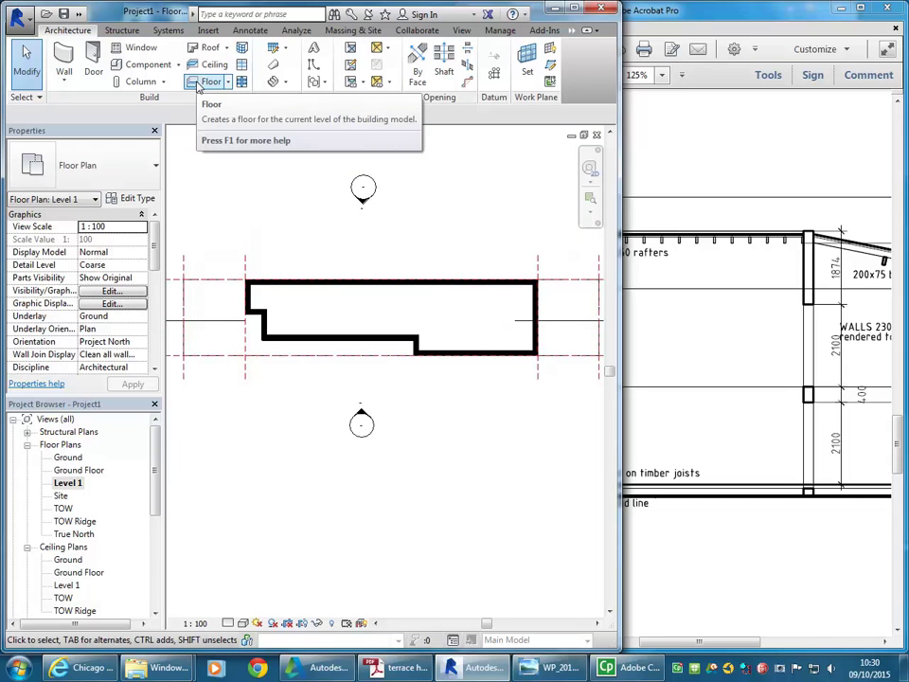
- Start a new Level 1 floor and pick the whole wall chain as its boundary
left_click(198, 86)
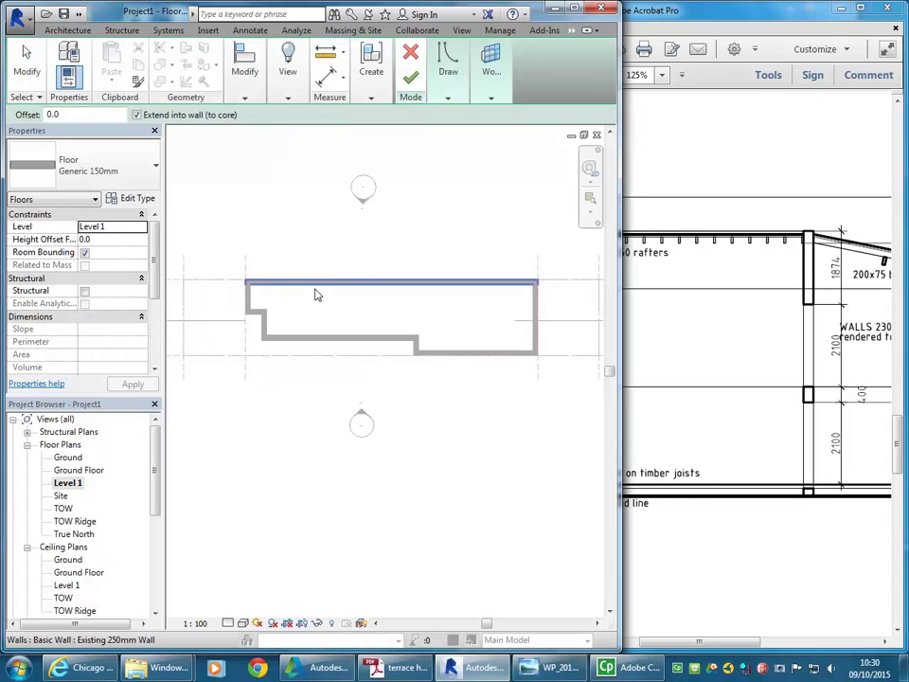
scroll(317, 294, "up", 3)
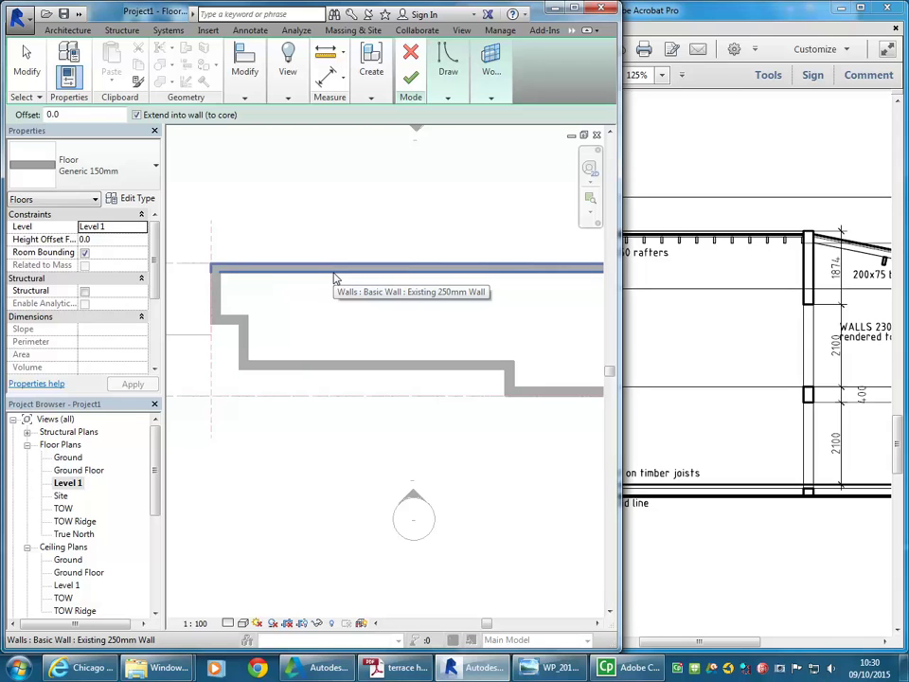
key("Tab")
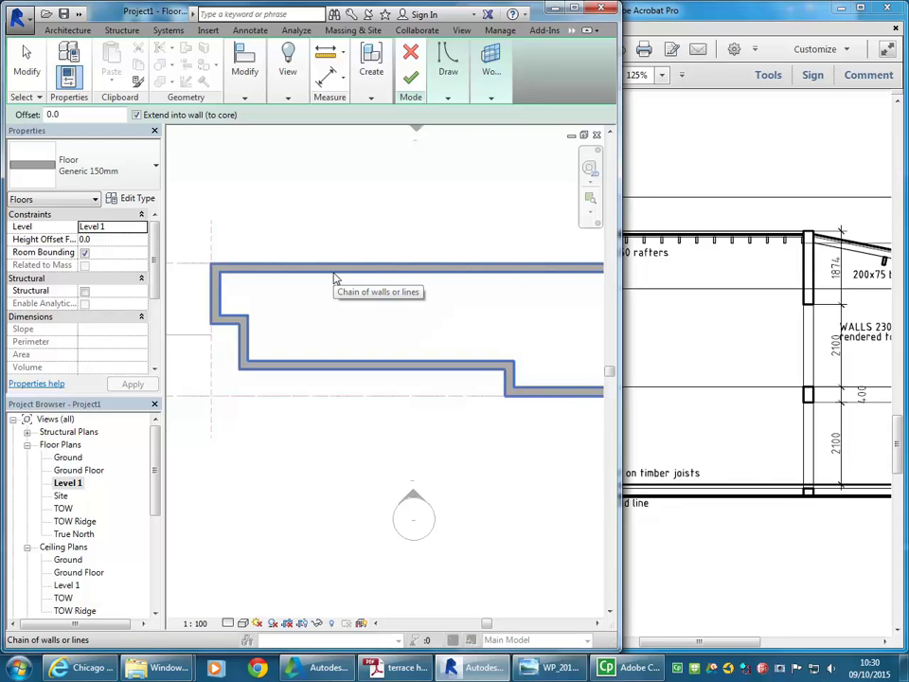
left_click(334, 278)
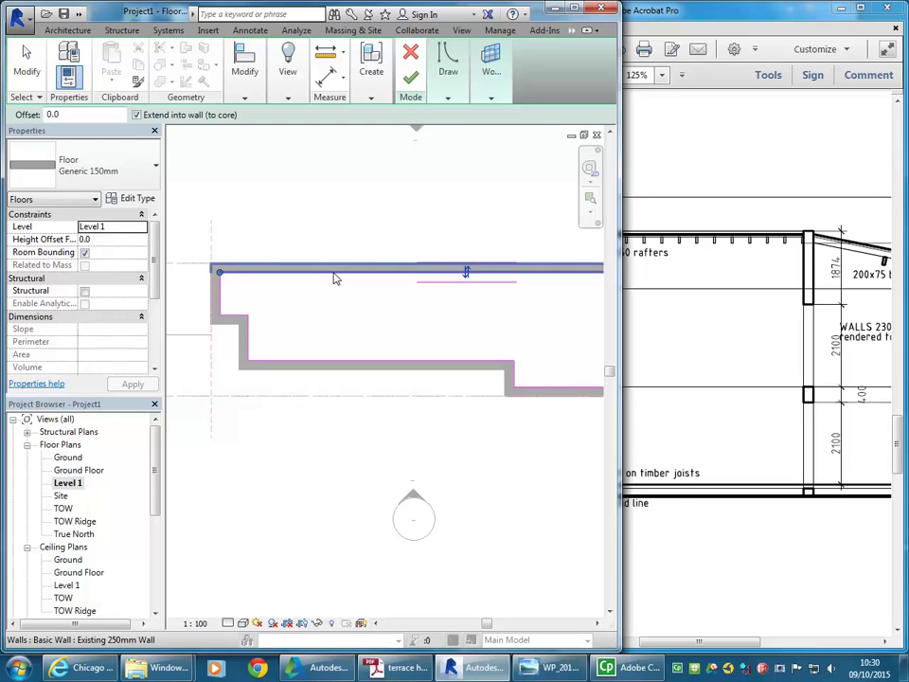
- Finish the Level 1 floor and join it with the overlapping walls (38.085 m², 5.713 m³)
scroll(345, 257, "down", 2)
mouse_move(345, 258)
middle_mouse_down()
mouse_move(357, 210)
mouse_move(472, 225)
middle_mouse_up()
scroll(377, 212, "down", 1)
left_click(410, 77)
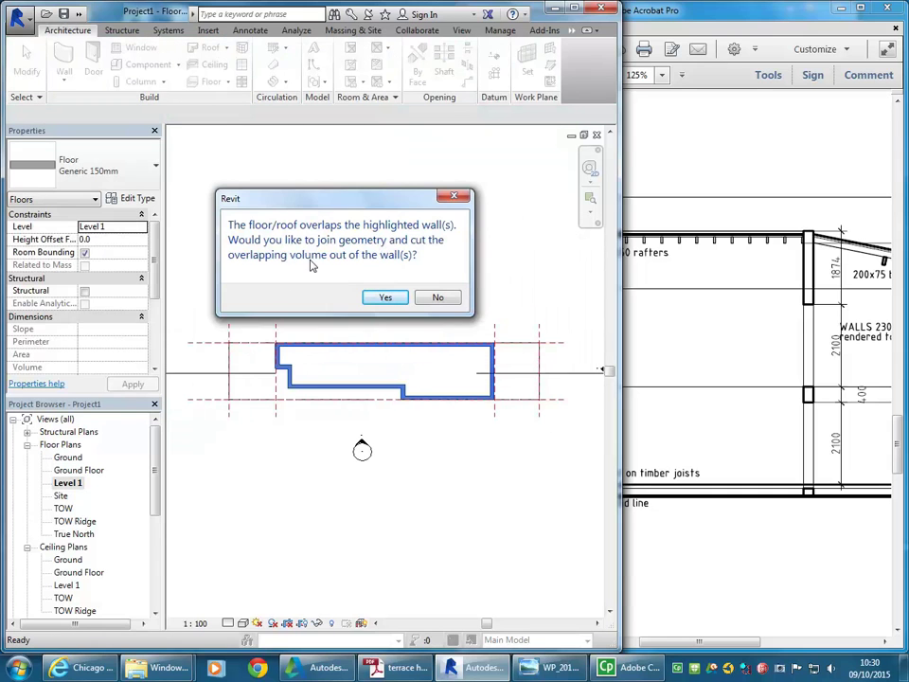
left_click(383, 298)
scroll(371, 335, "up", 2)
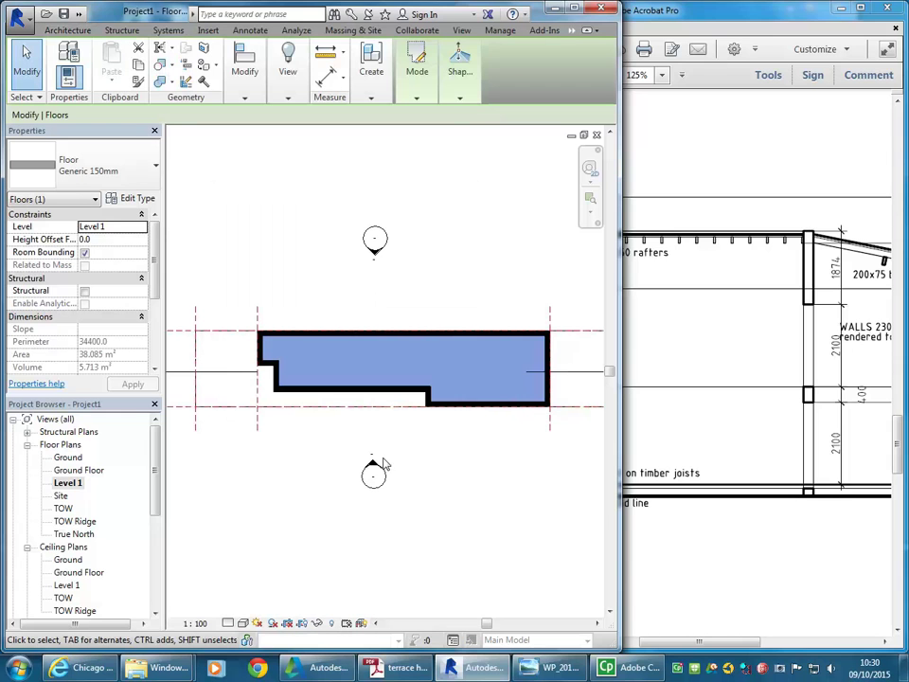
- Deselect the floor, open Section 1 and zoom in on the left wall
left_click(472, 486)
scroll(335, 261, "down", 1)
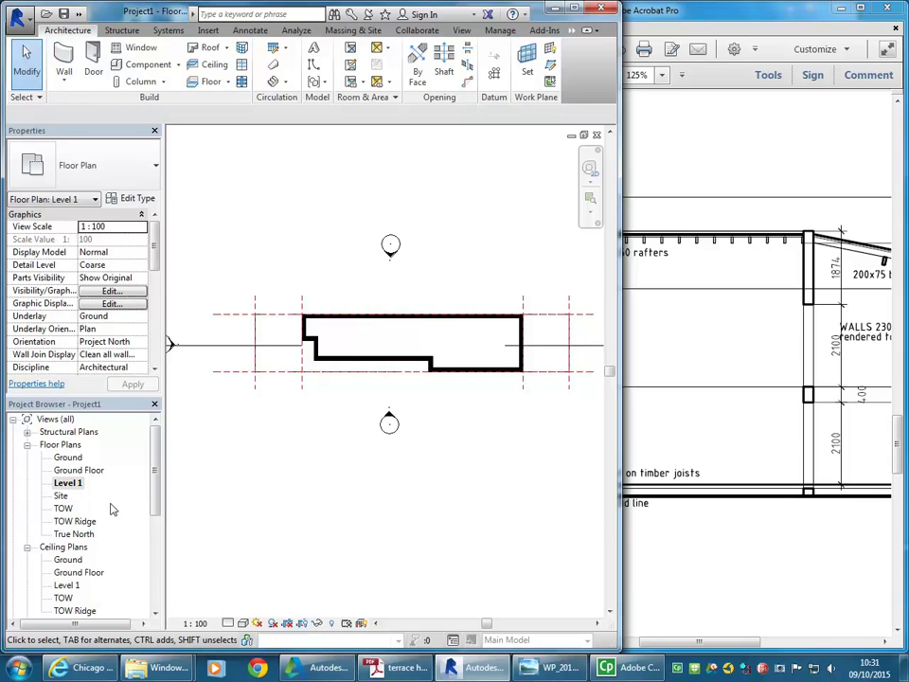
scroll(115, 540, "down", 4)
double_click(71, 584)
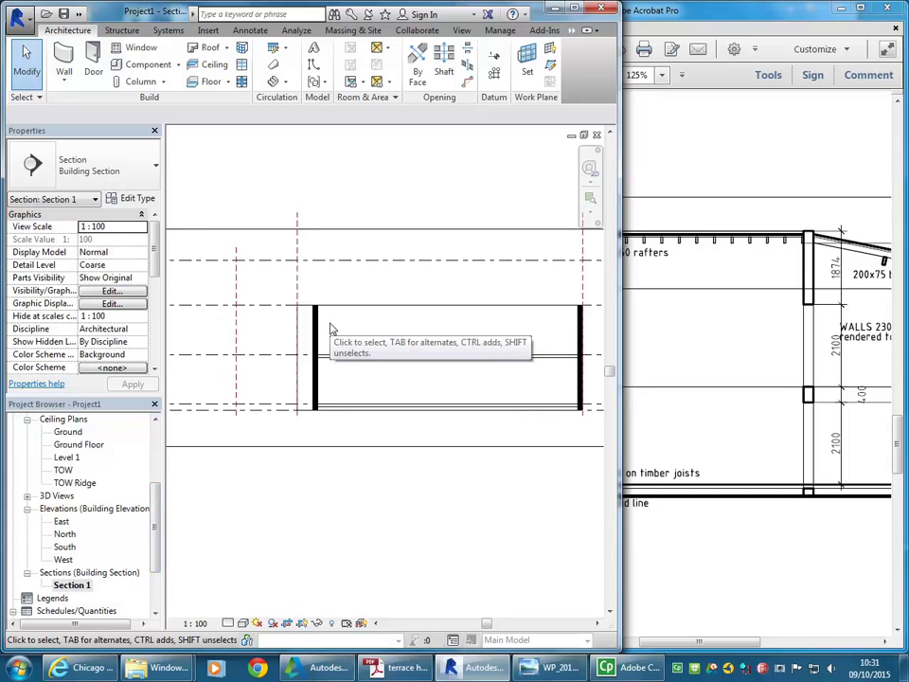
scroll(284, 420, "up", 5)
middle_click_drag(426, 344, 305, 407)
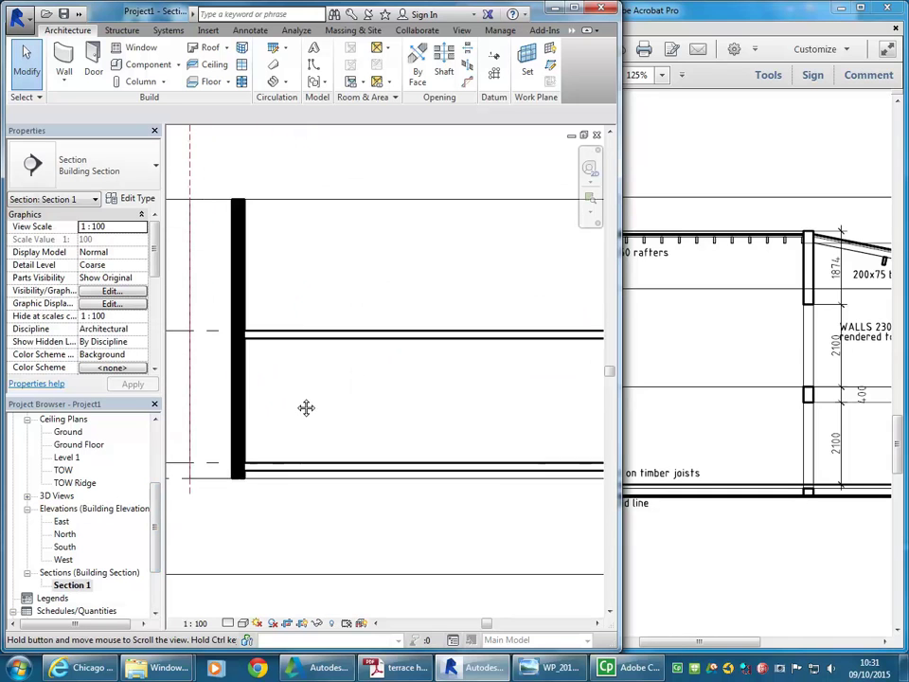
scroll(297, 402, "up", 1)
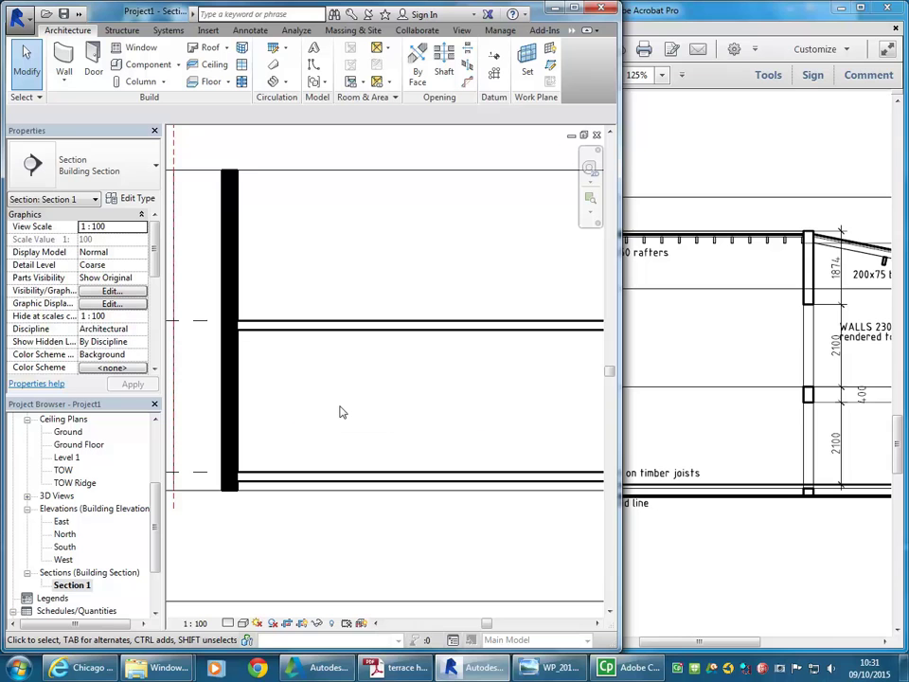
scroll(292, 392, "up", 2)
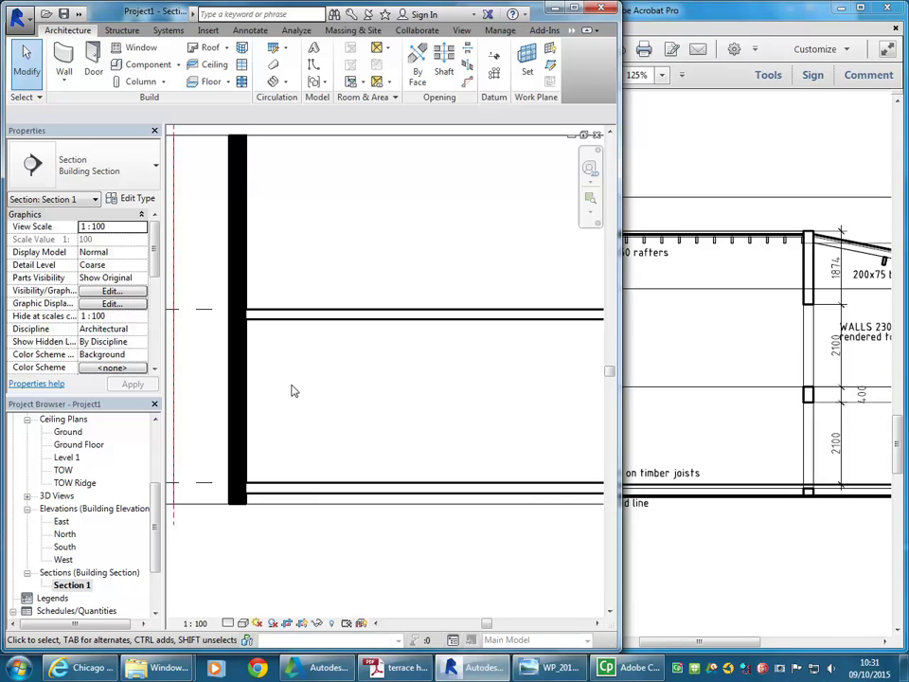
- Inspect the floor slabs in section, ending with the upper slab selected
left_click(281, 325)
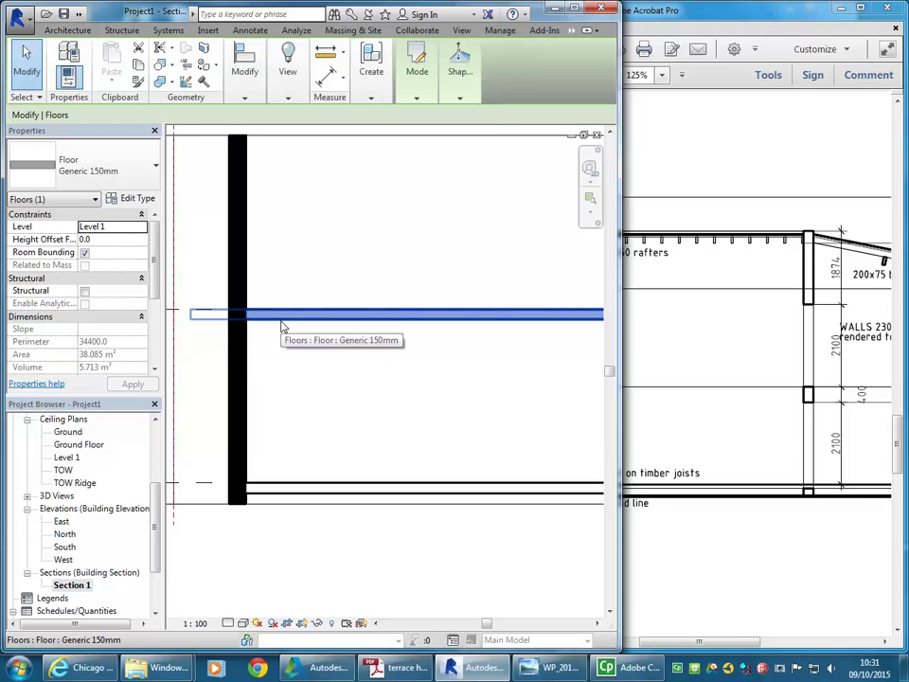
key("Escape")
left_click(72, 586)
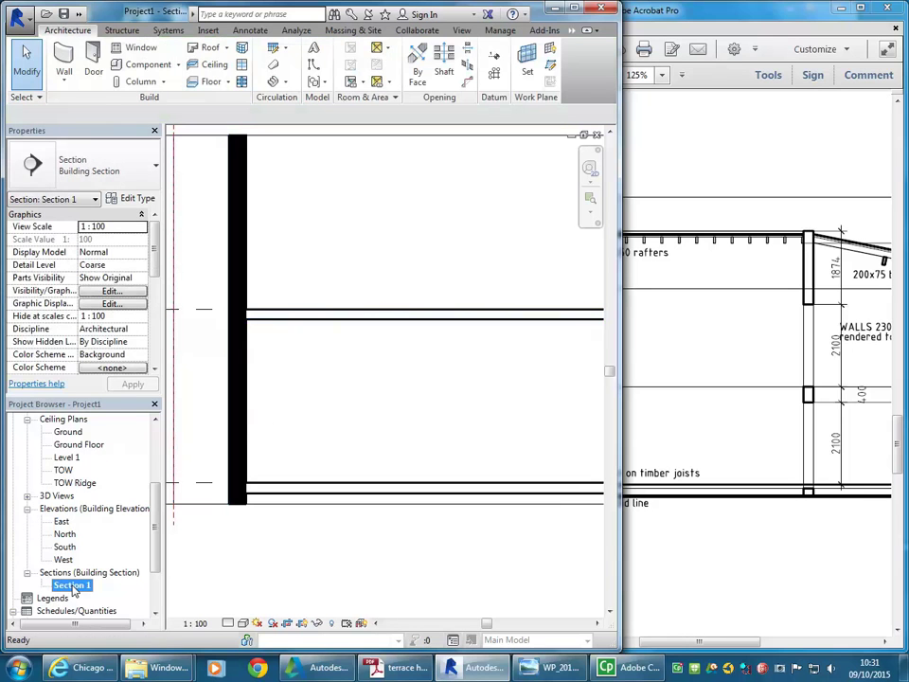
left_click(311, 315)
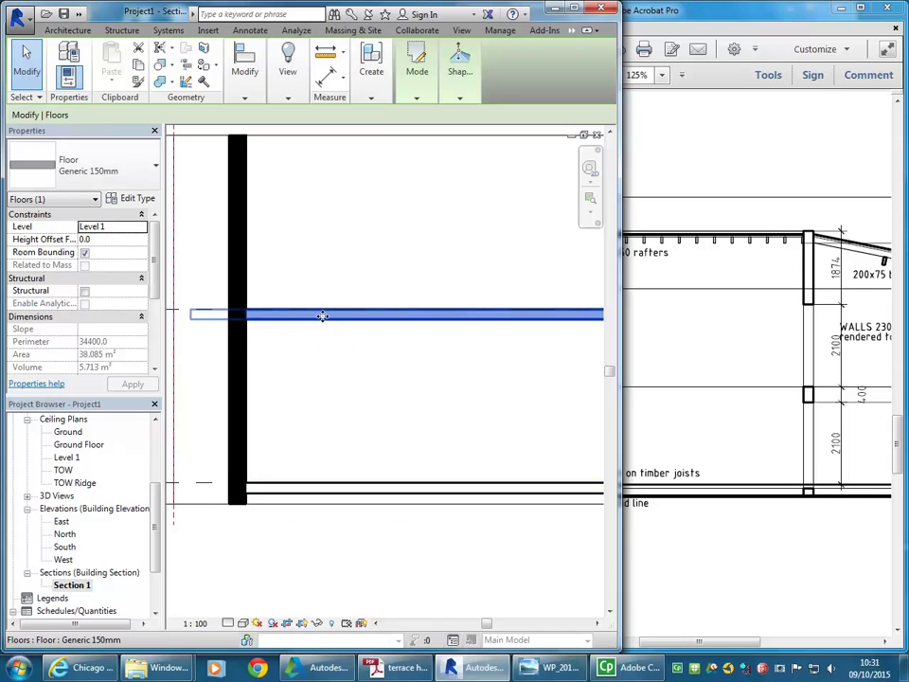
key("Escape")
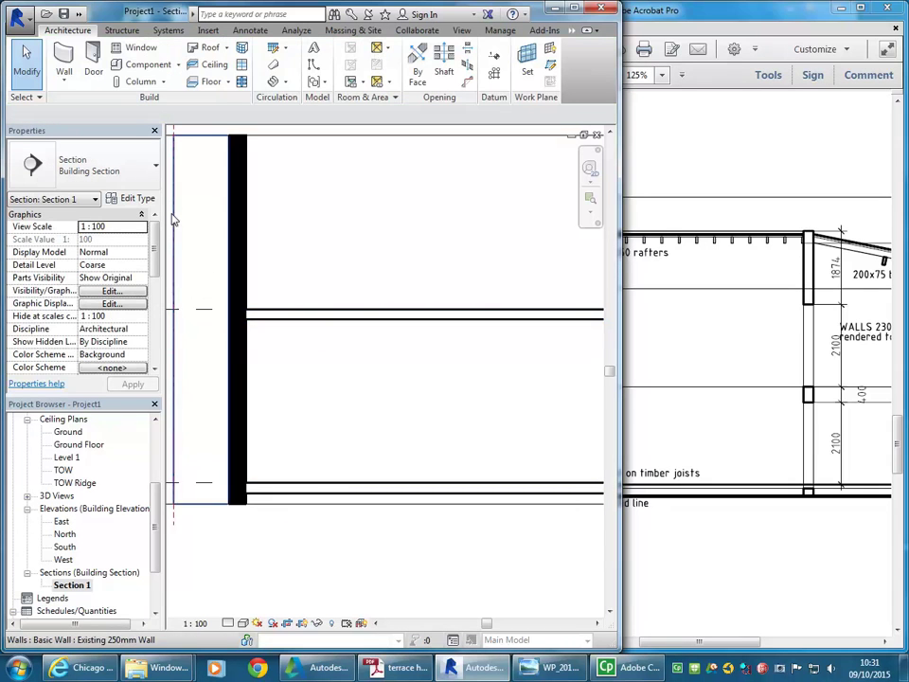
left_click(260, 314)
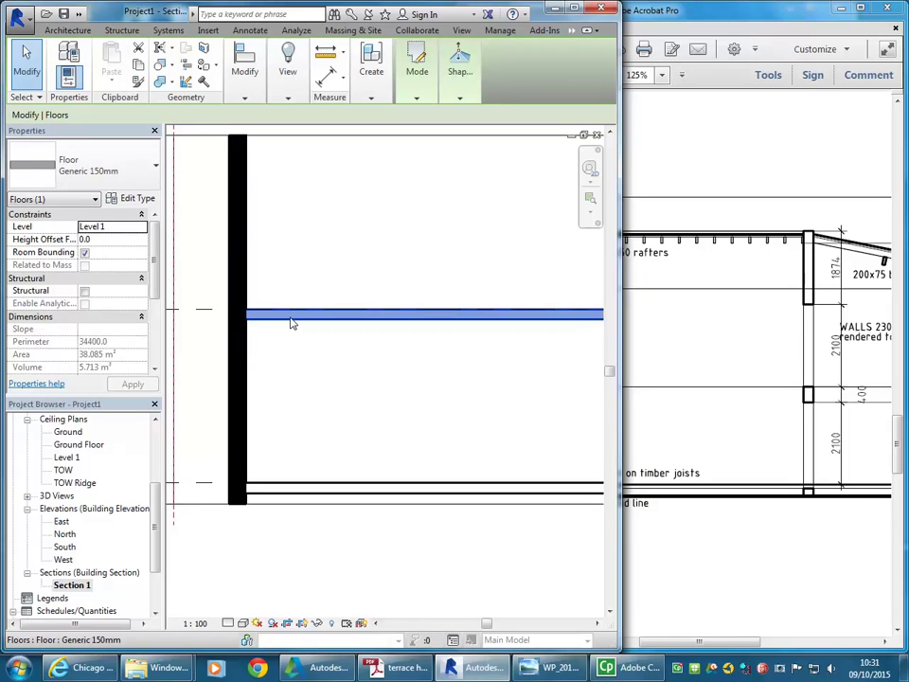
- Set the Generic 150mm floor type's Coarse Scale Fill Pattern to Solid fill
left_click(137, 200)
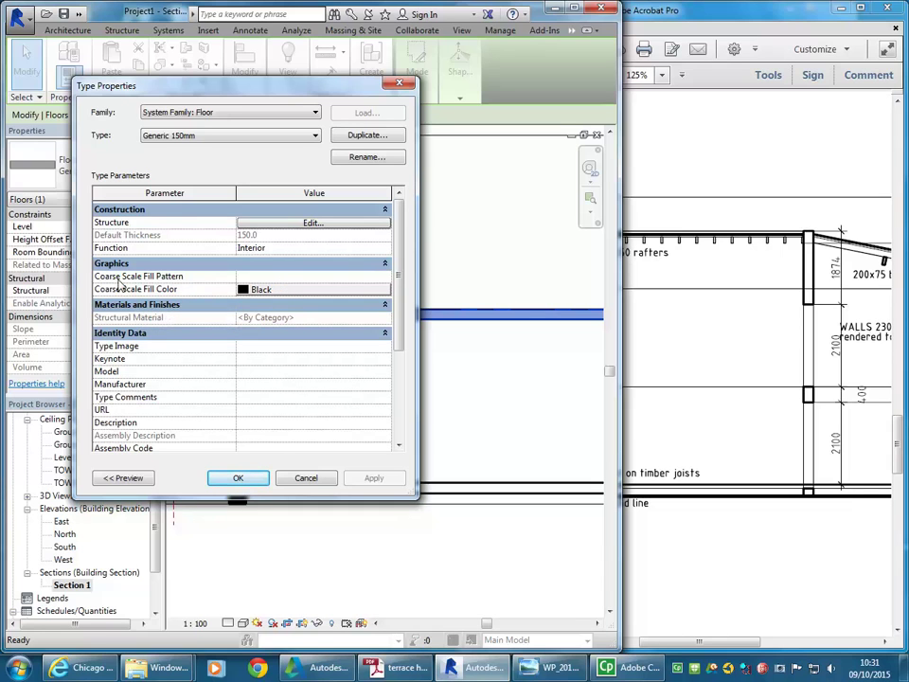
left_click(180, 276)
left_click(386, 276)
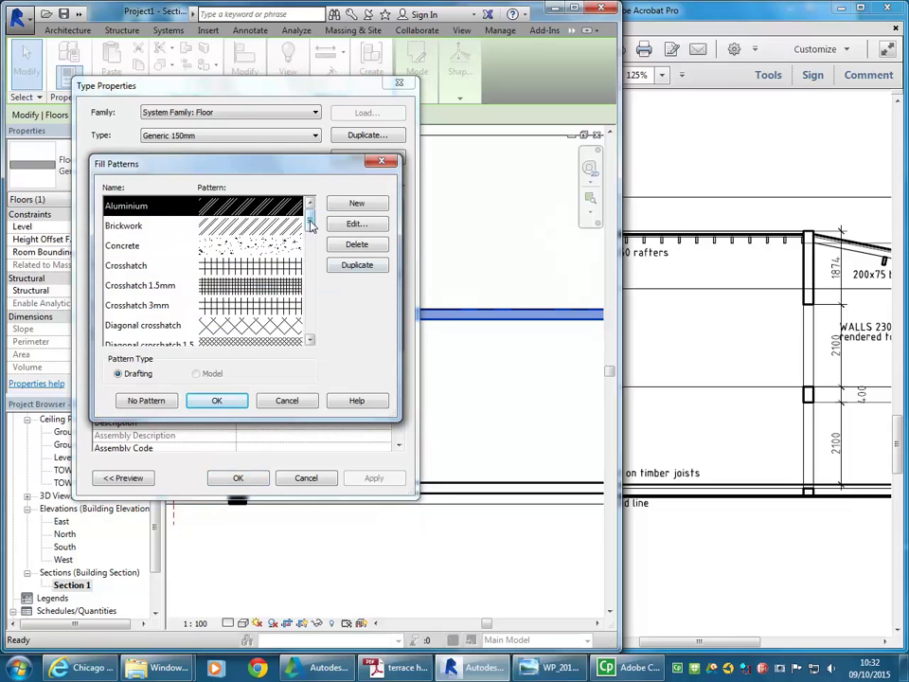
left_click_drag(310, 205, 306, 310)
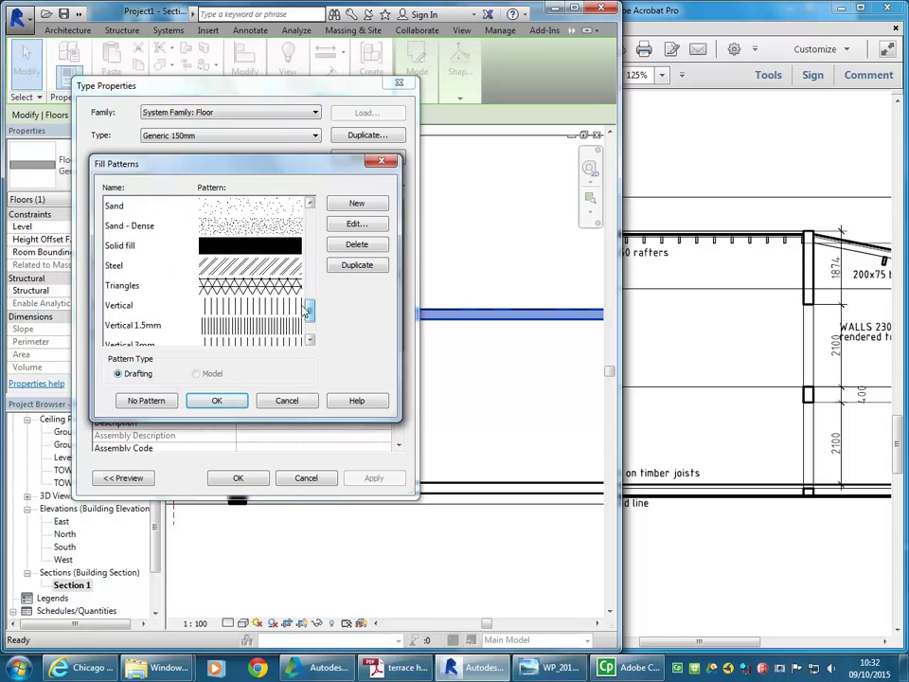
left_click(115, 245)
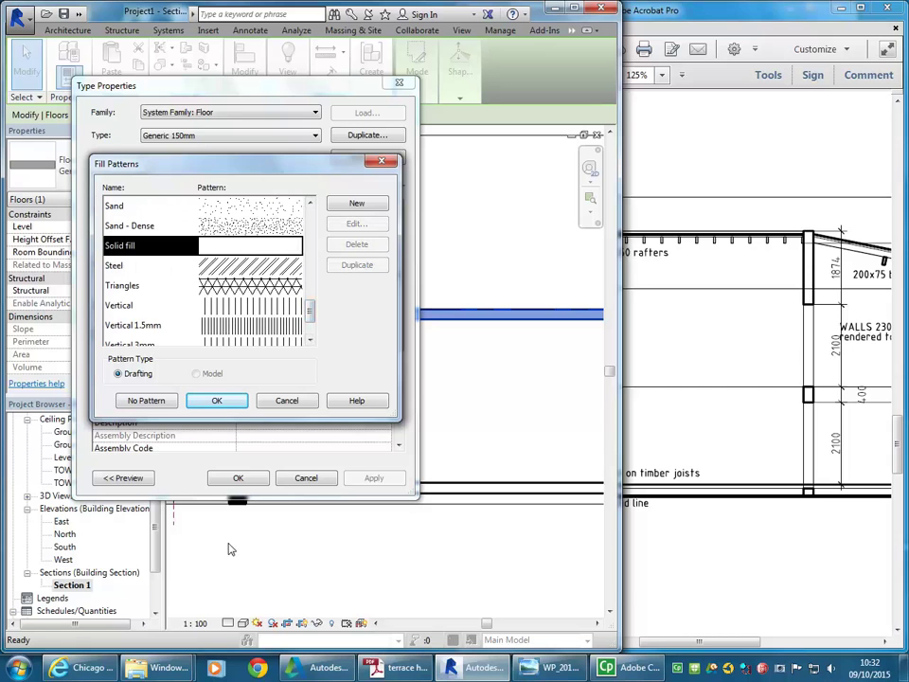
left_click(227, 403)
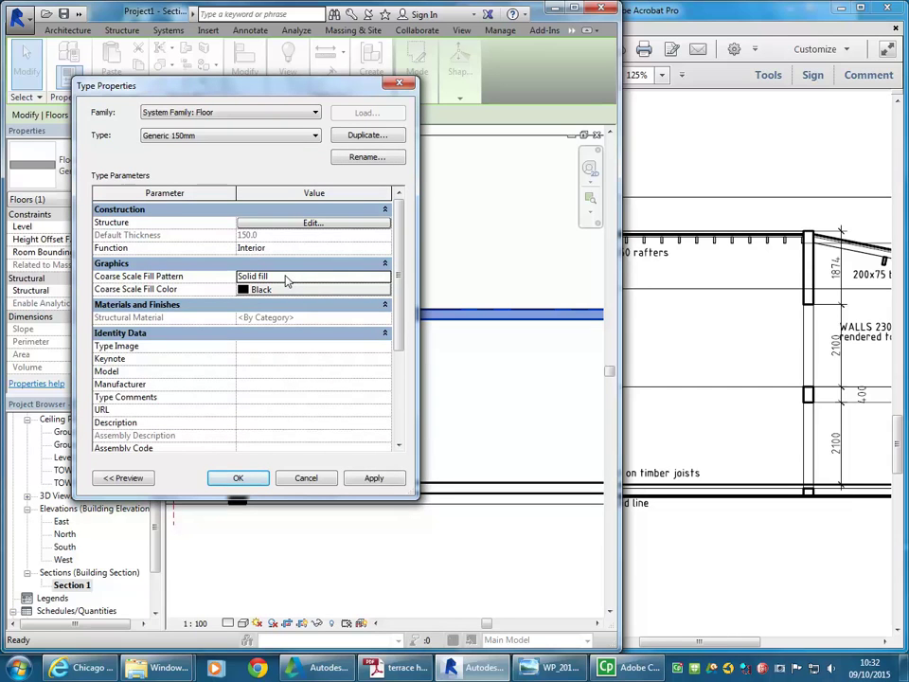
left_click(237, 478)
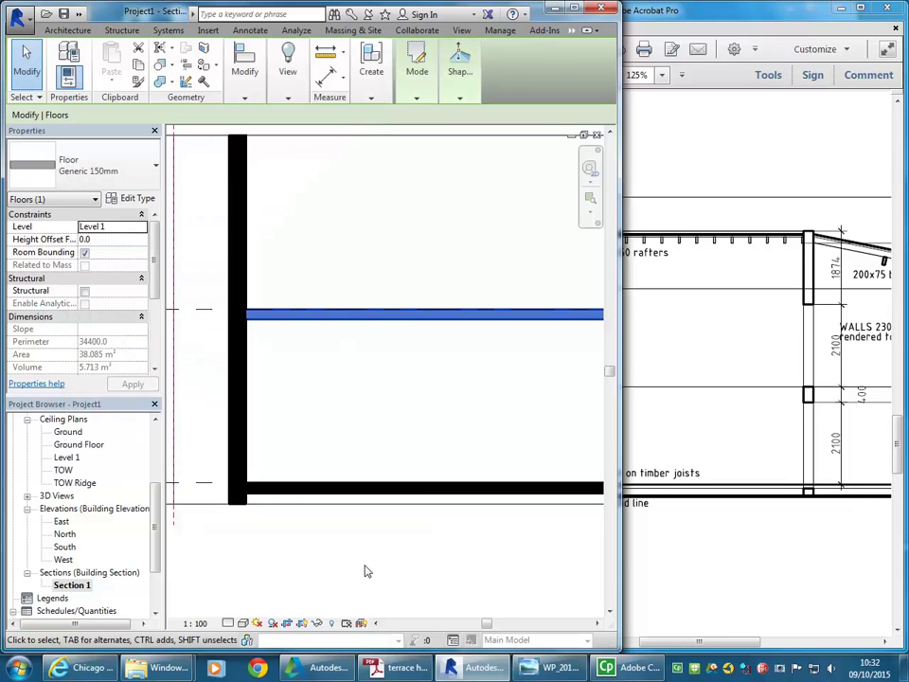
- Deselect the floor, zoom out over the full Section 1, and bring the Acrobat long section forward
left_click(367, 571)
scroll(286, 380, "down", 3)
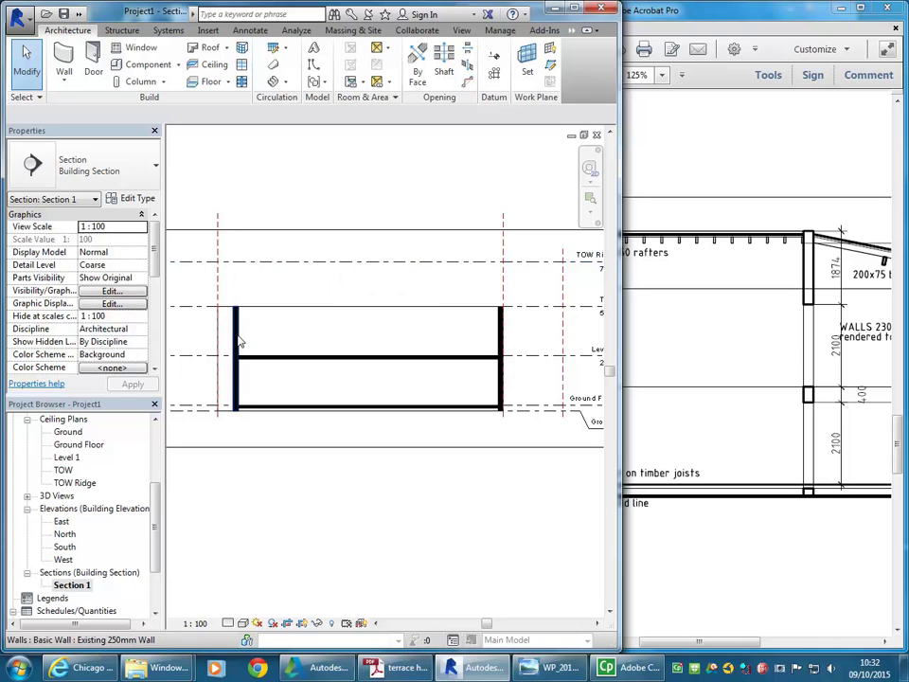
middle_click_drag(276, 376, 293, 381)
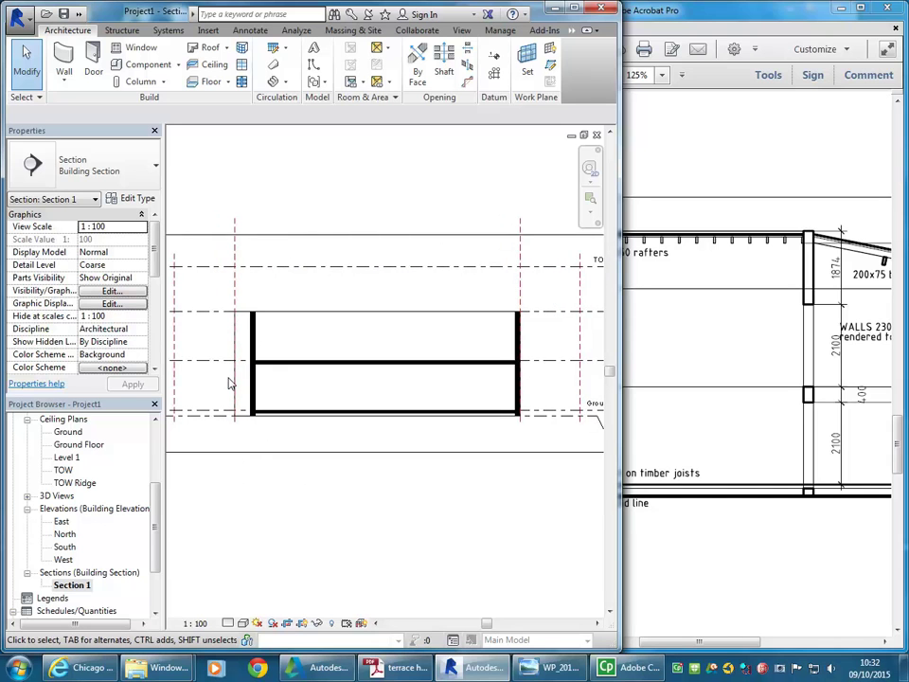
scroll(228, 383, "up", 3)
mouse_move(709, 642)
left_mouse_down()
mouse_move(657, 642)
mouse_move(669, 640)
left_mouse_up()
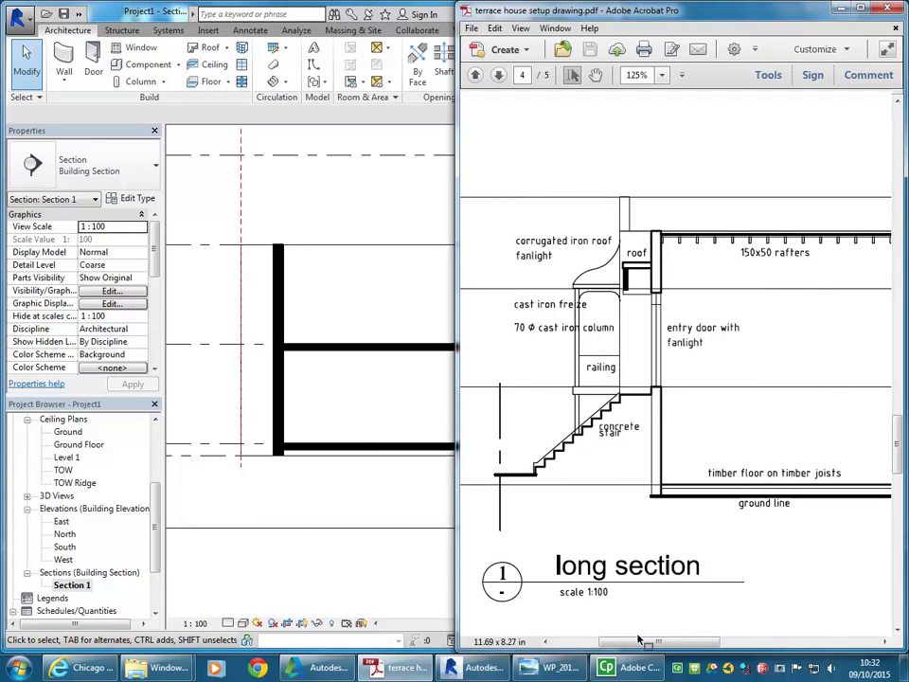
- Scroll through all five pages of the terrace house PDF drawing set
scroll(622, 384, "up", 1)
scroll(622, 383, "up", 15)
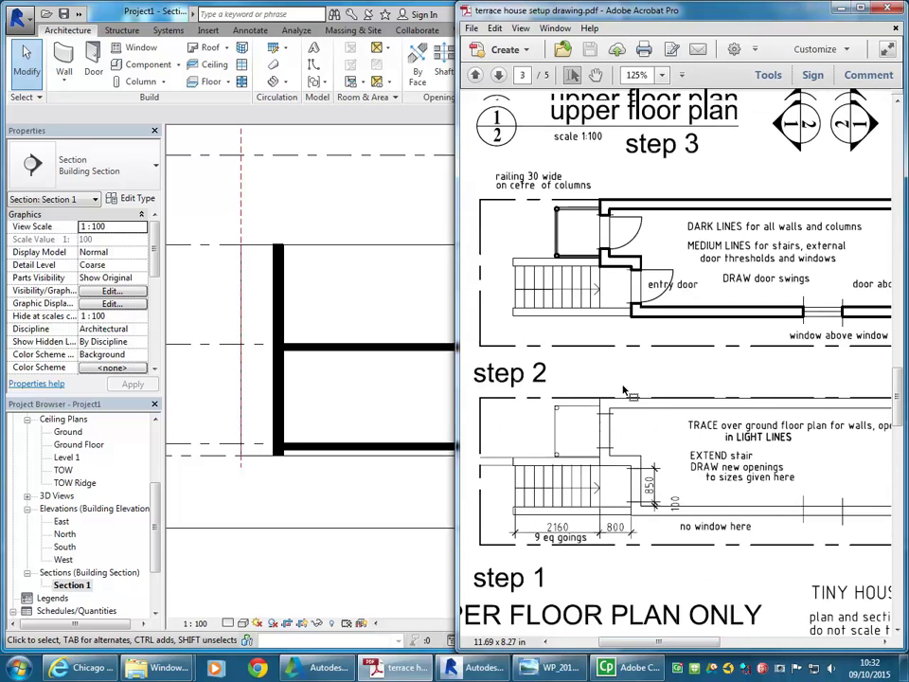
scroll(622, 389, "up", 10)
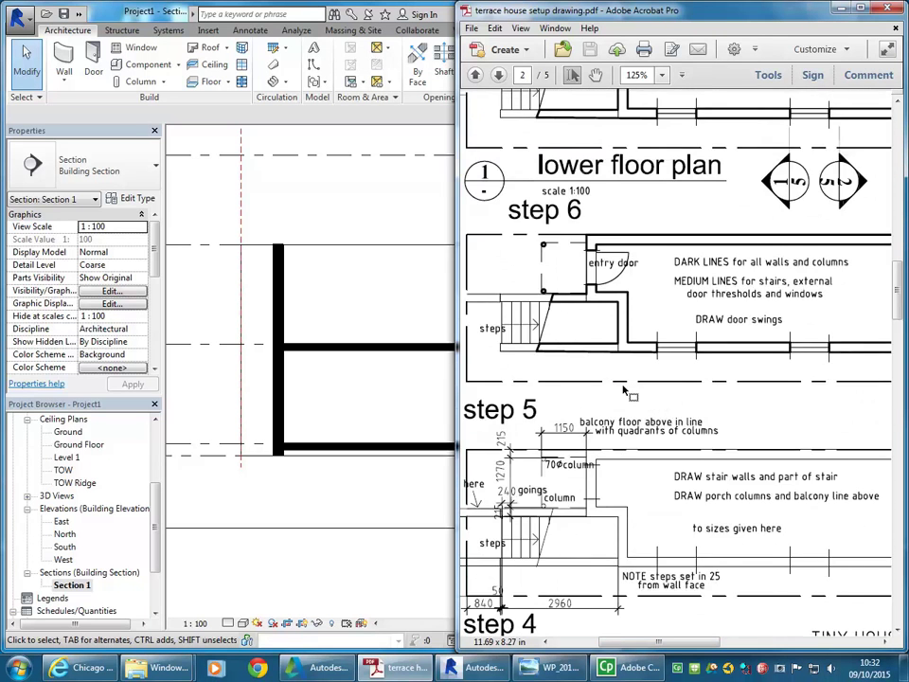
scroll(622, 389, "up", 3)
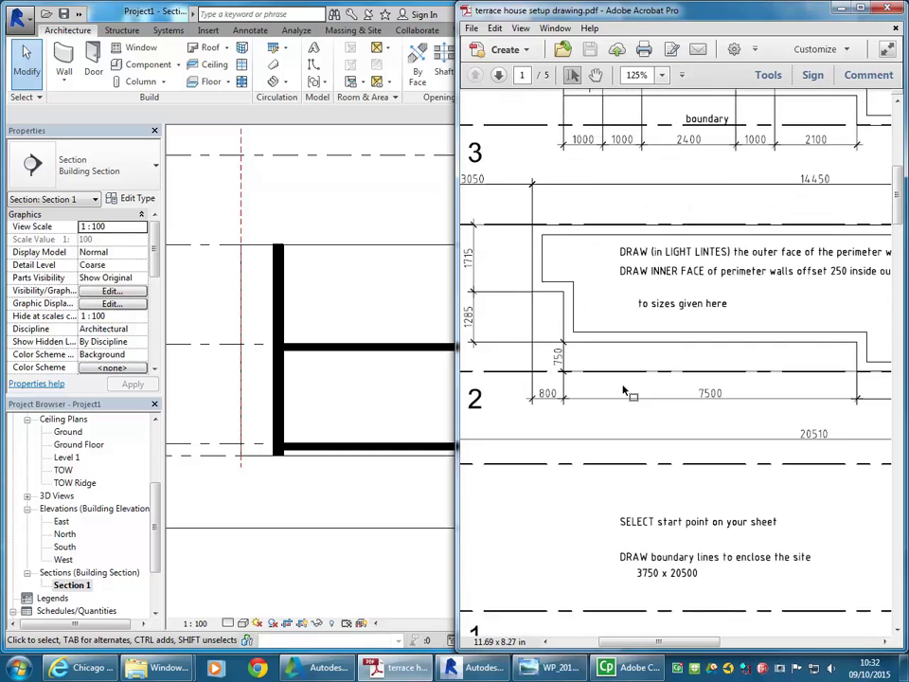
scroll(622, 389, "down", 2)
scroll(623, 389, "down", 10)
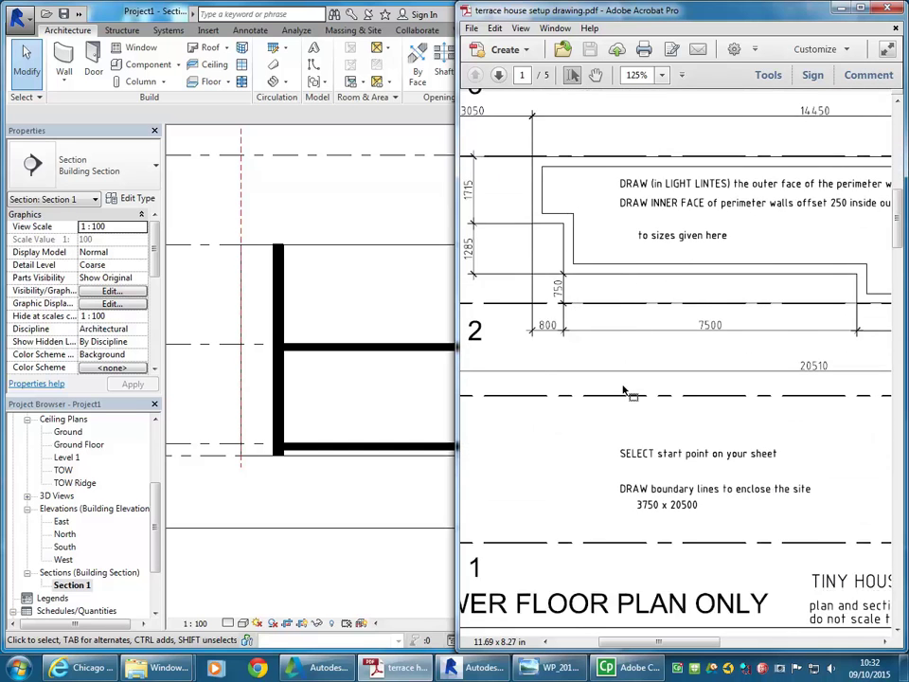
scroll(623, 389, "down", 6)
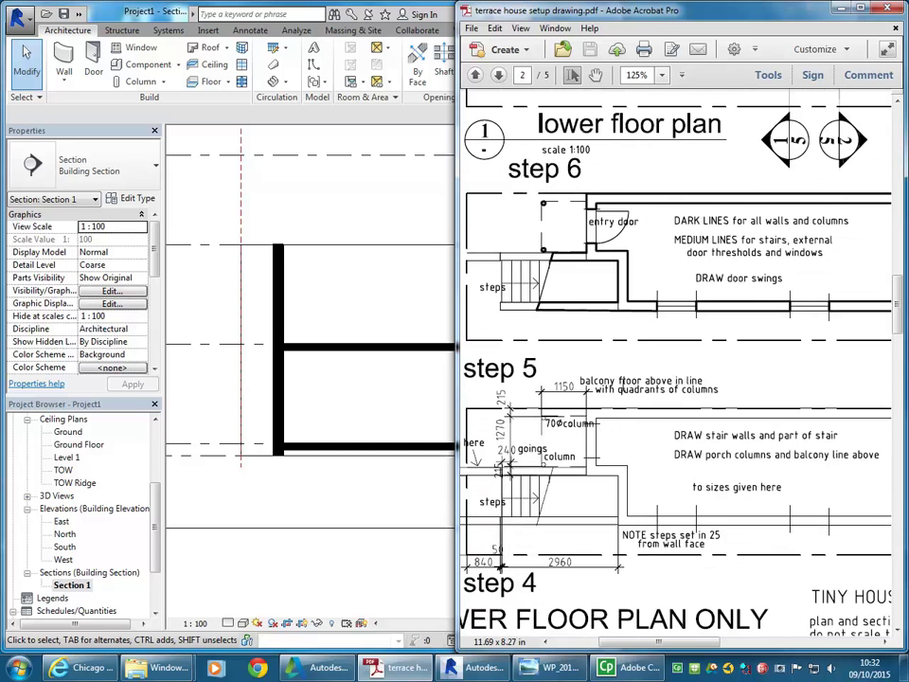
scroll(623, 390, "up", 4)
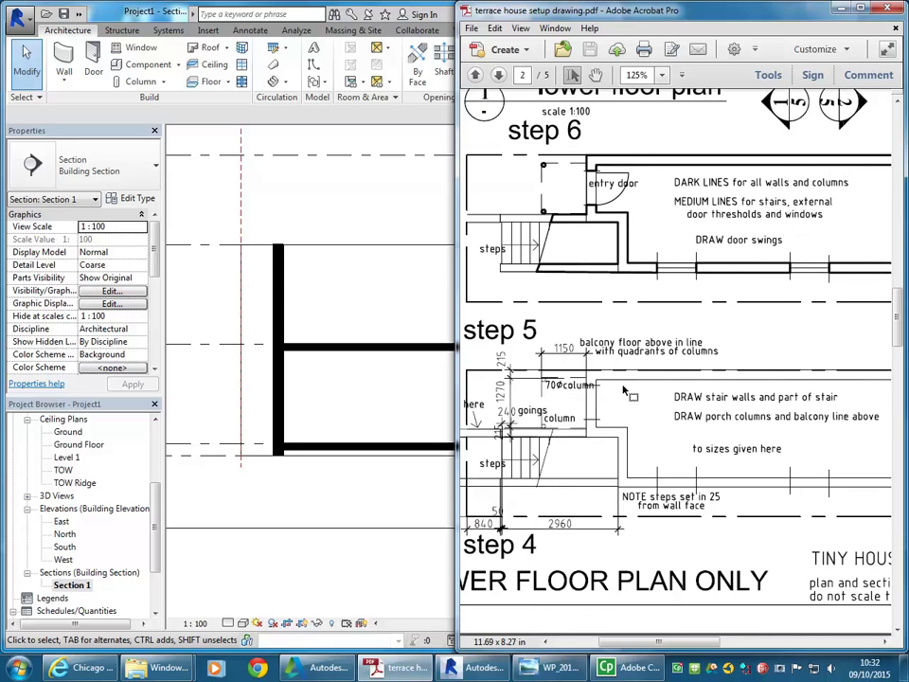
scroll(623, 389, "down", 7)
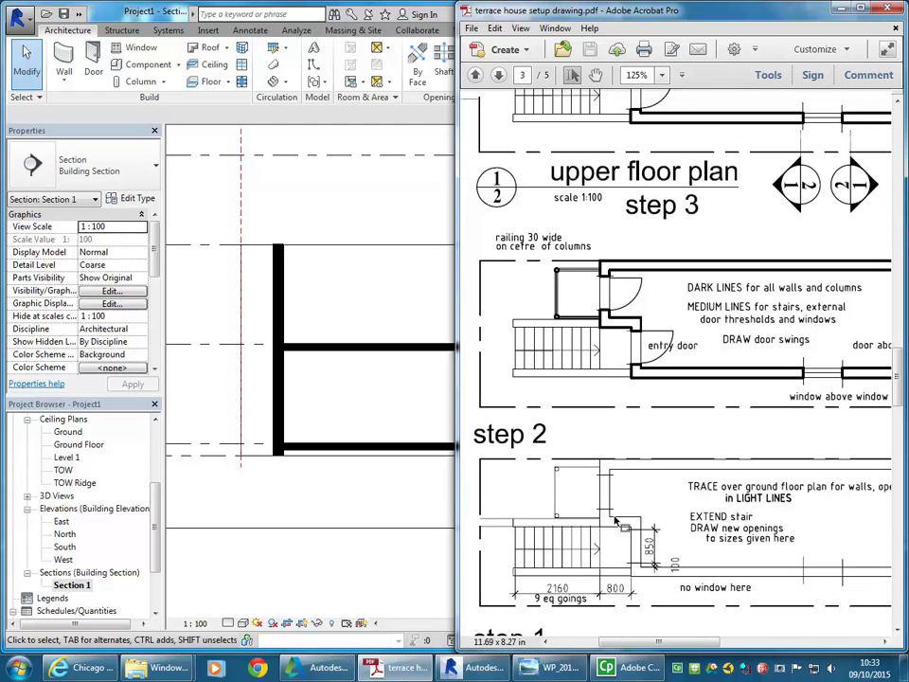
scroll(544, 441, "up", 3)
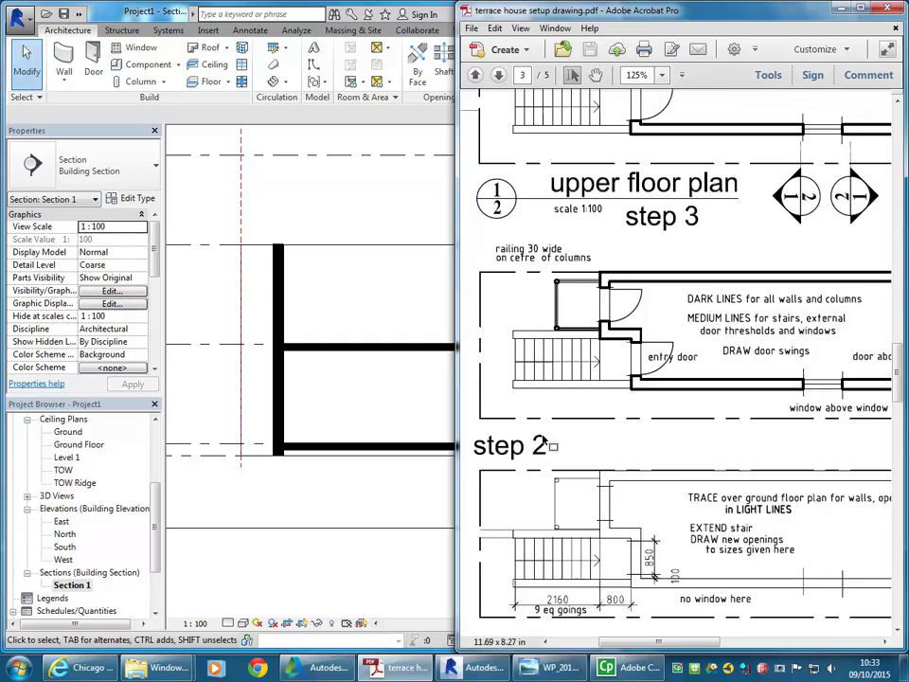
scroll(545, 440, "down", 4)
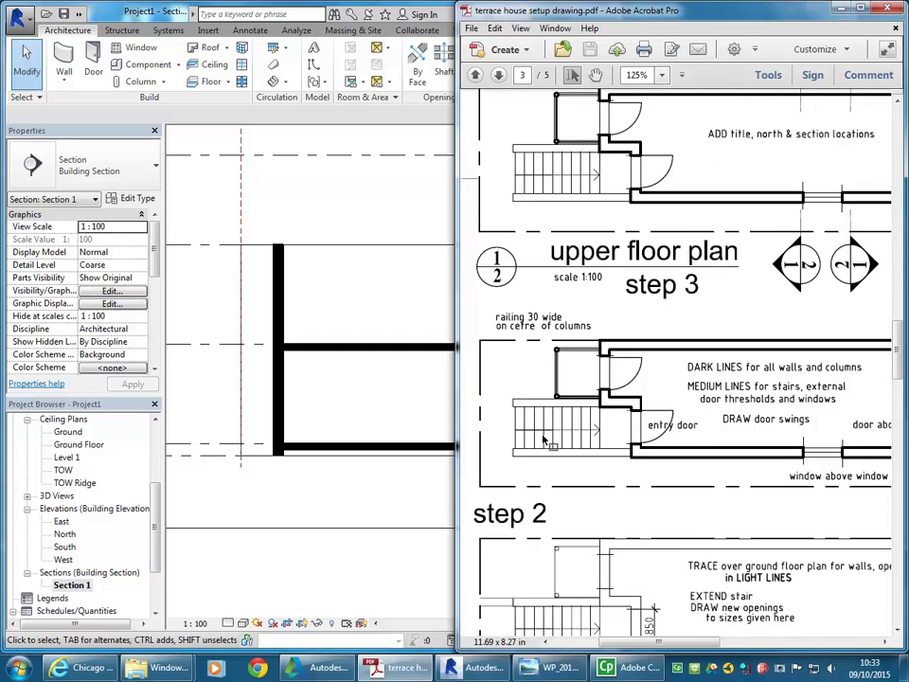
scroll(545, 440, "down", 1)
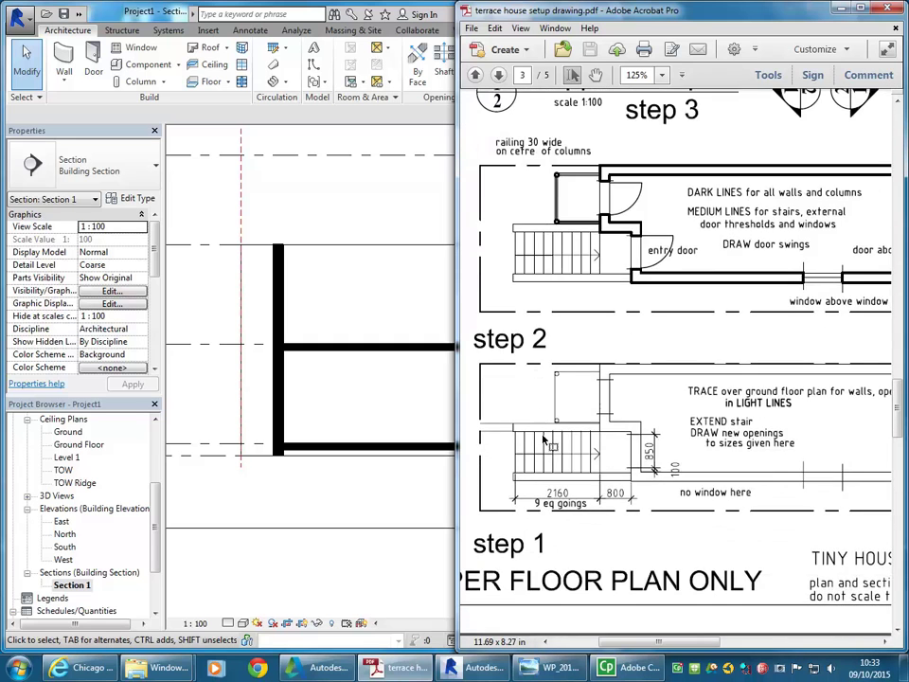
scroll(545, 440, "down", 10)
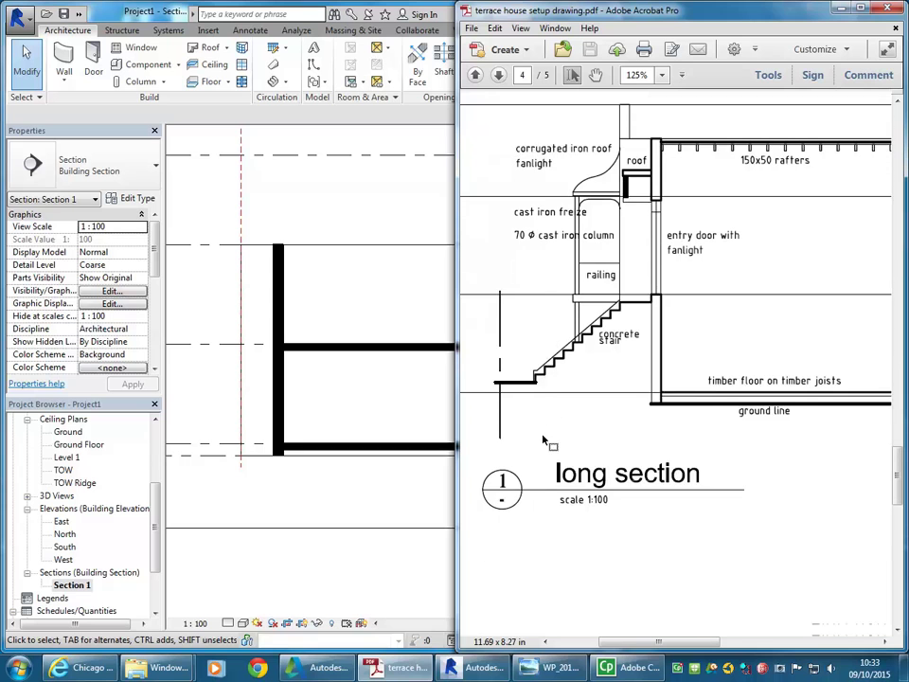
scroll(544, 441, "down", 10)
scroll(544, 440, "down", 3)
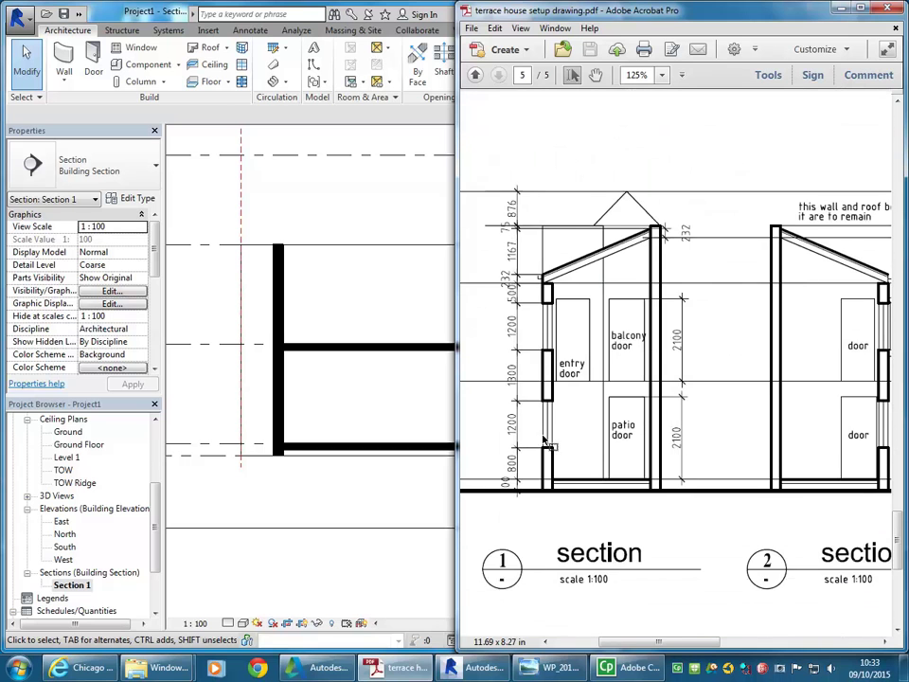
scroll(545, 440, "up", 1)
scroll(545, 441, "up", 10)
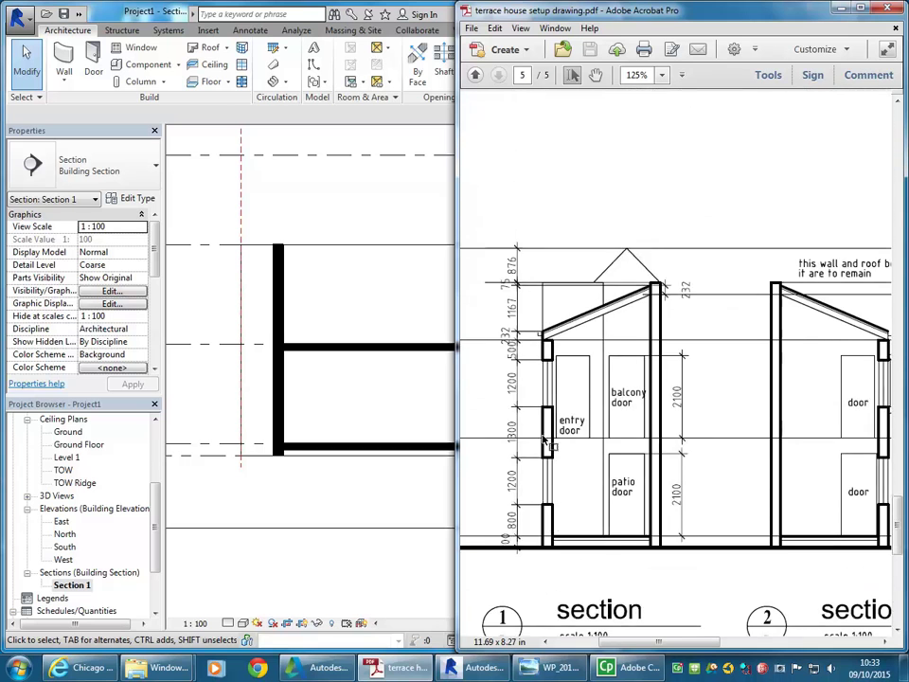
scroll(545, 441, "up", 15)
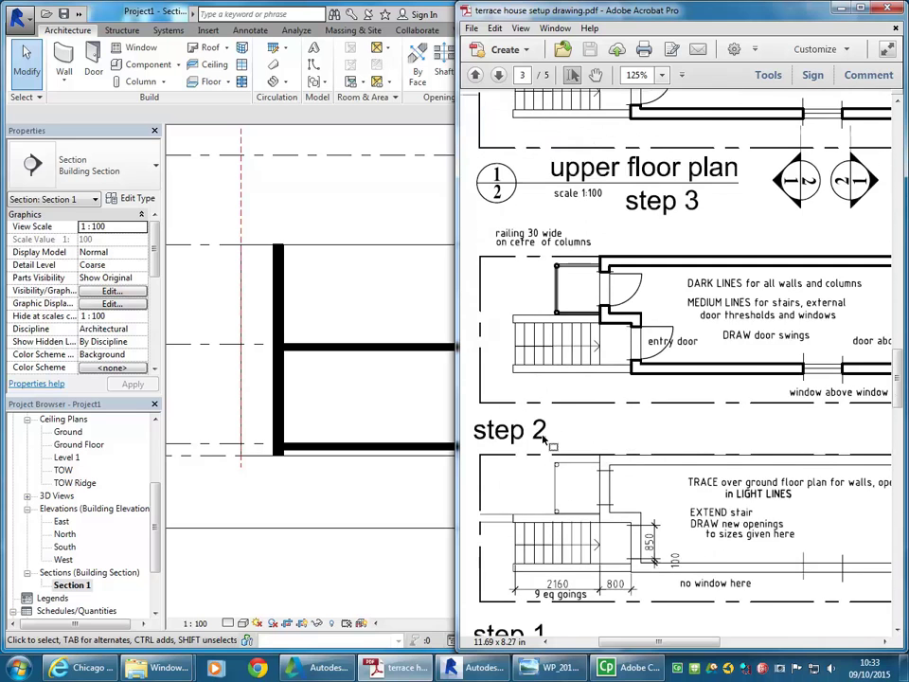
scroll(545, 438, "up", 10)
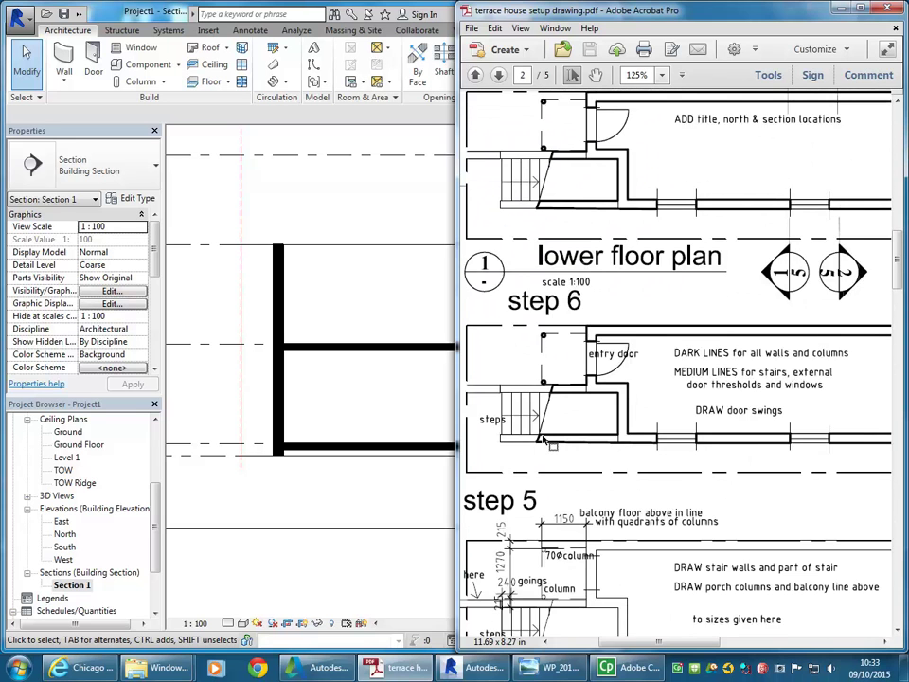
scroll(544, 440, "up", 2)
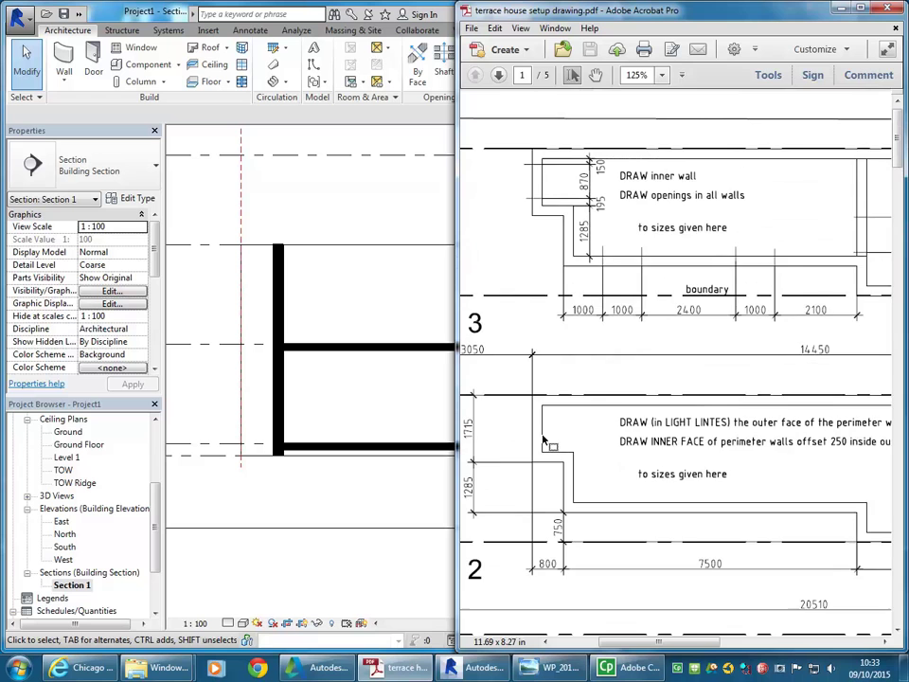
scroll(544, 440, "down", 5)
scroll(545, 440, "down", 8)
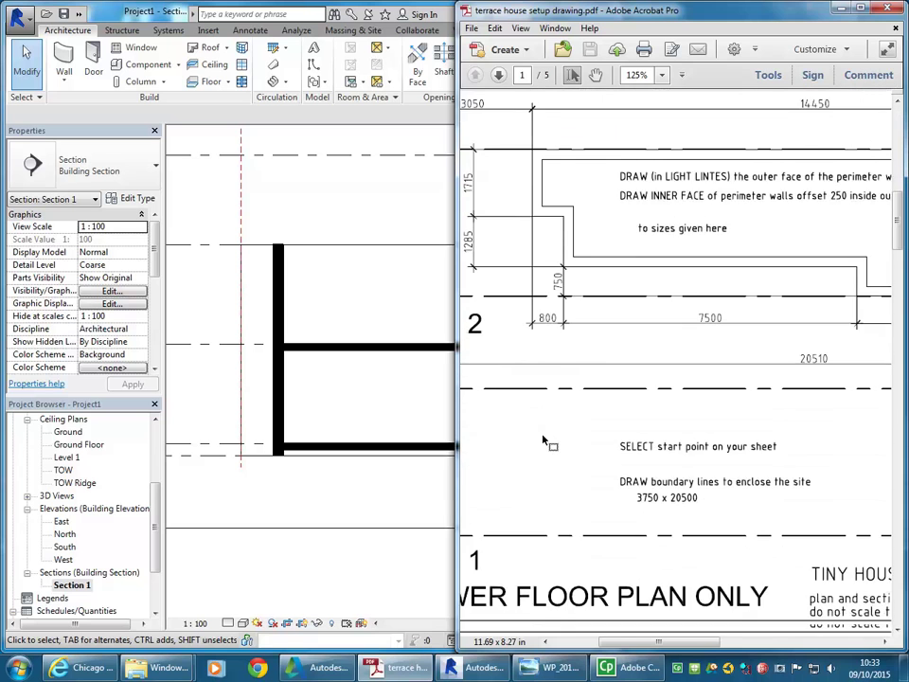
scroll(545, 439, "down", 1)
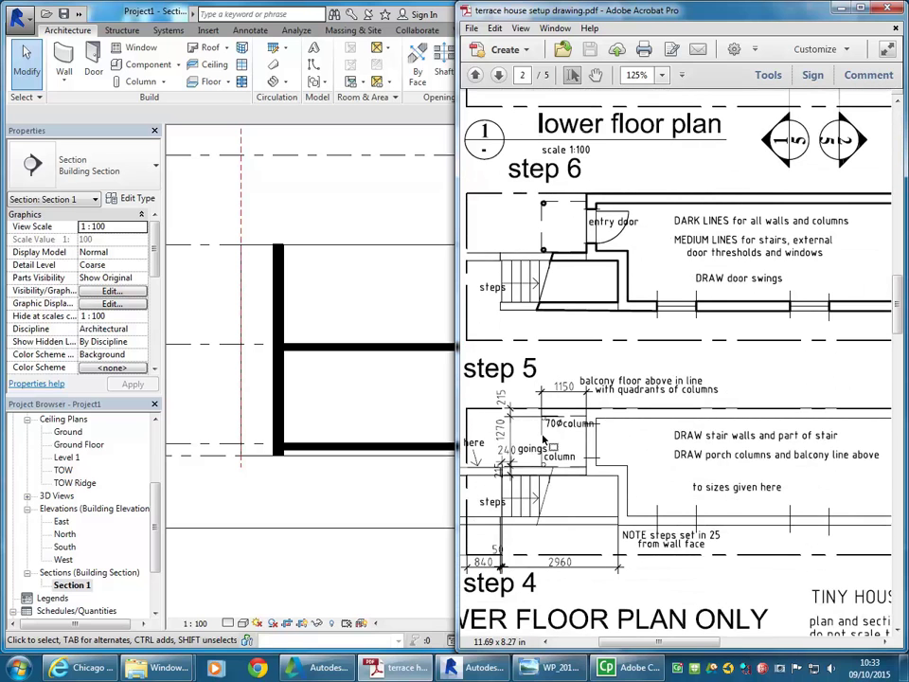
- Return to page 2's lower floor plan with steps 4–6 and bring Revit's Section 1 forward
left_click_drag(676, 645, 654, 644)
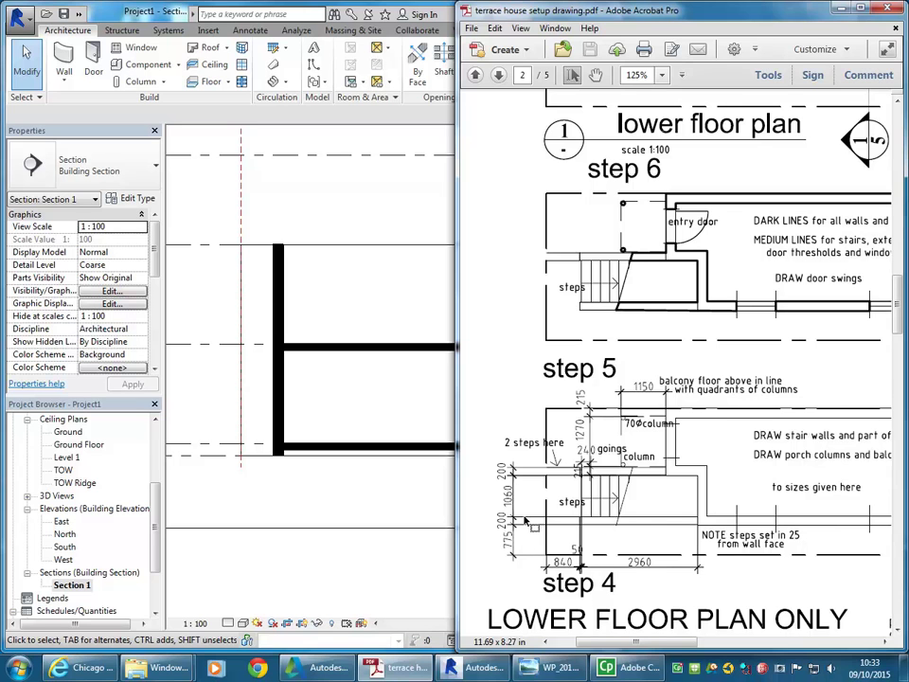
scroll(497, 486, "down", 5)
scroll(497, 484, "down", 4)
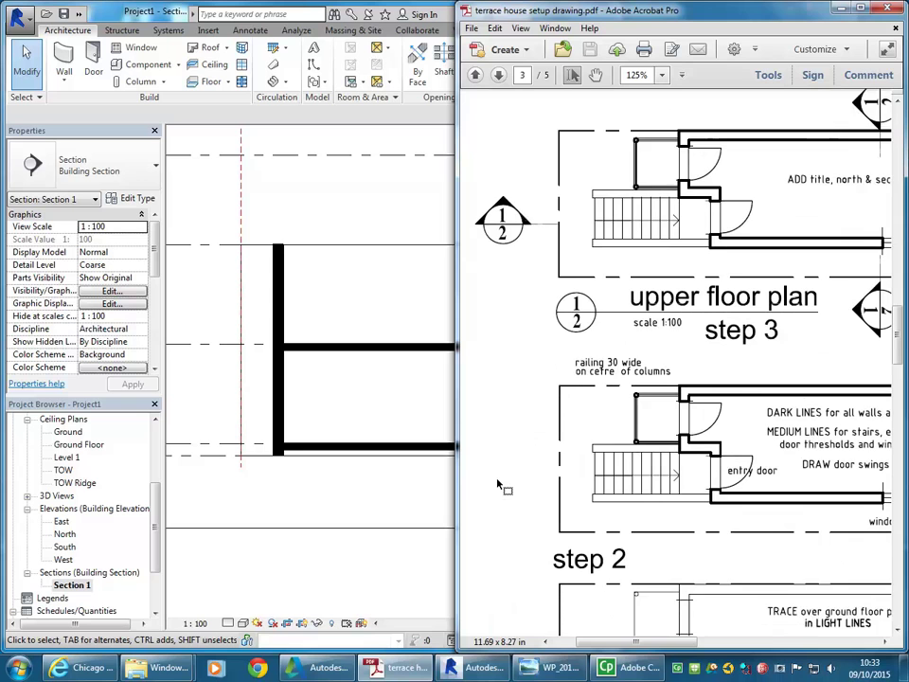
scroll(497, 485, "up", 10)
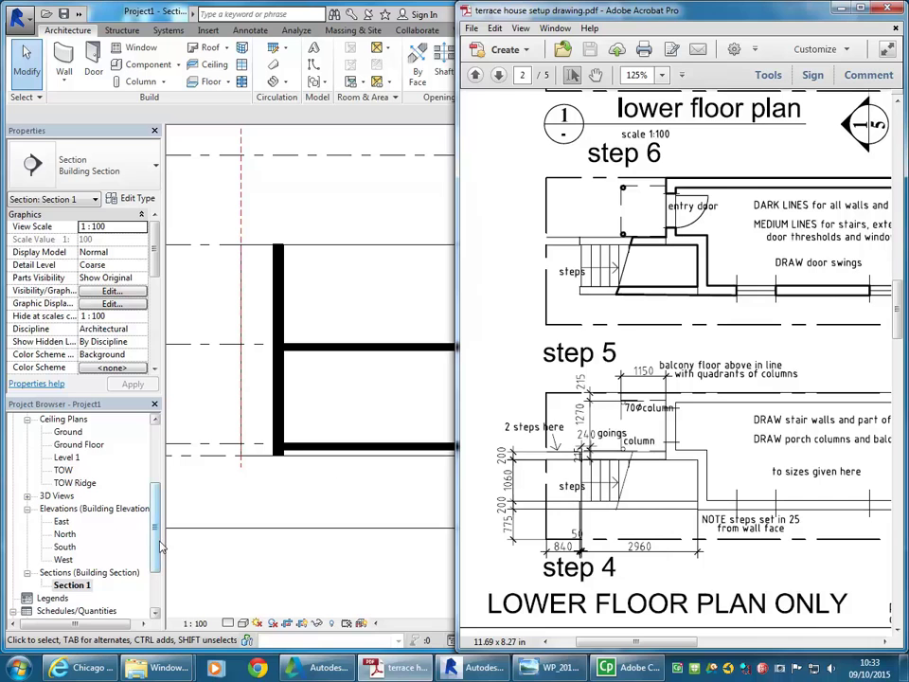
left_click_drag(158, 547, 160, 479)
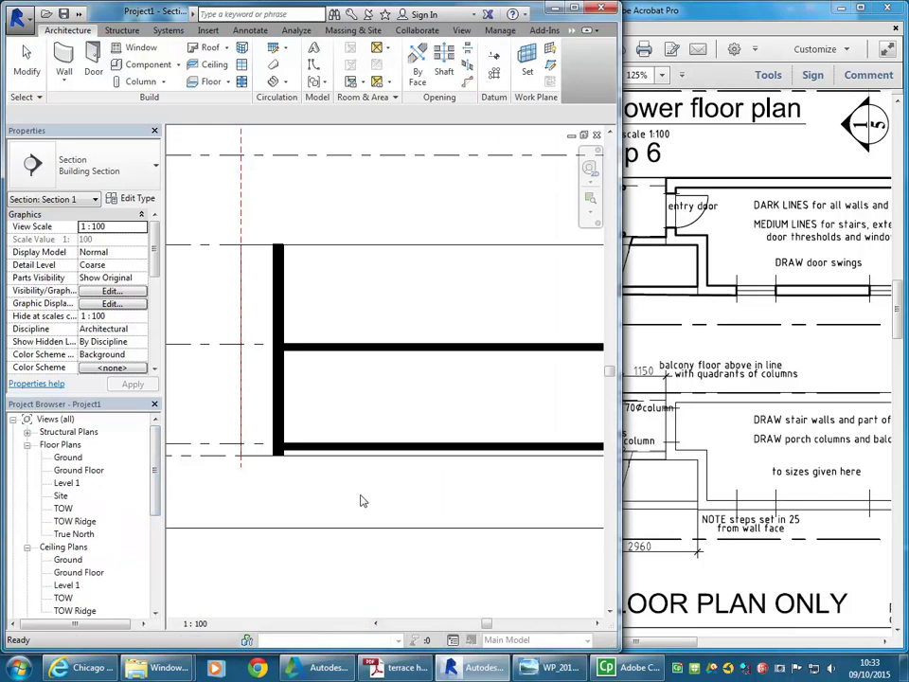
- Open and zoom into the Level 1 floor plan, then return to the terrace house PDF
scroll(341, 426, "up", 2)
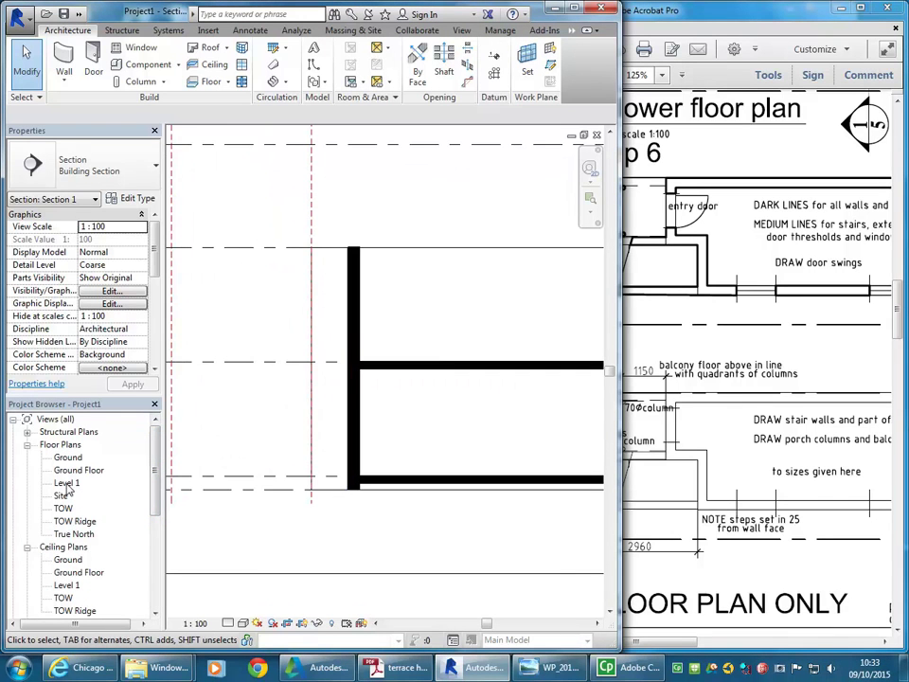
double_click(79, 484)
scroll(399, 394, "up", 2)
scroll(399, 393, "up", 5)
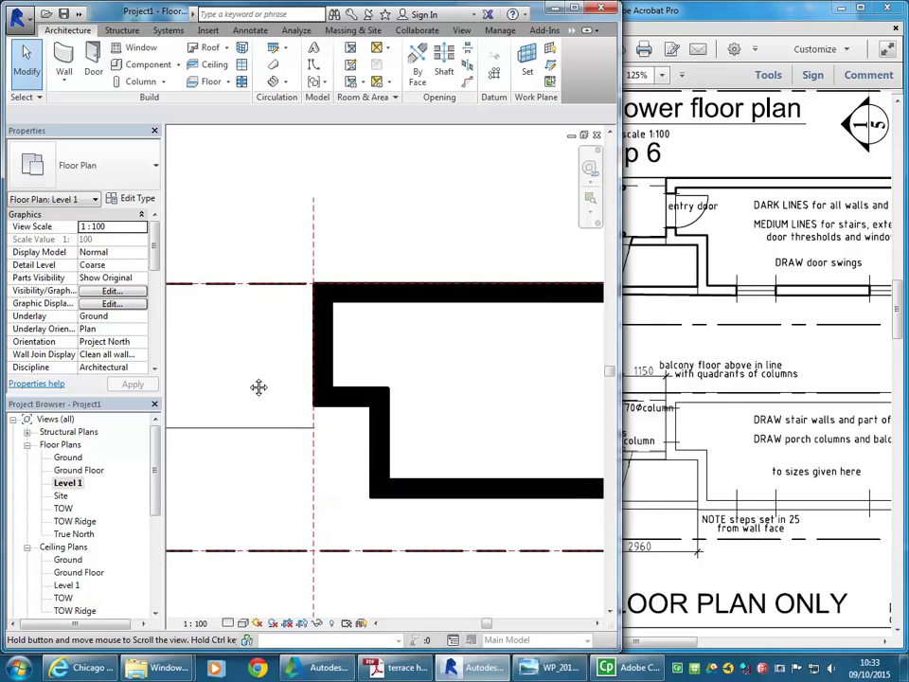
left_click(673, 648)
left_click_drag(672, 647, 678, 648)
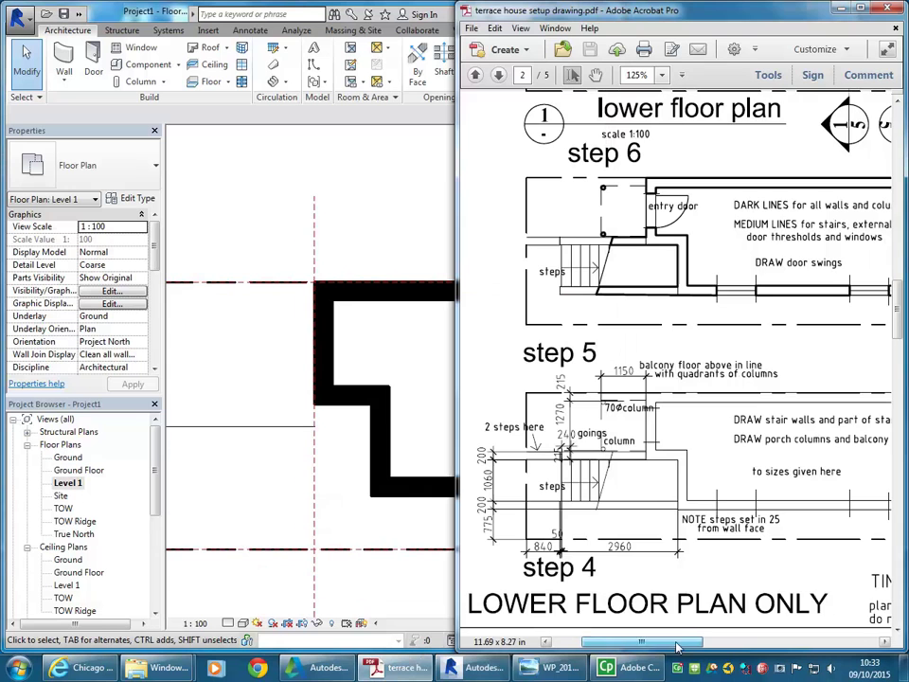
- Bring up the street elevation on page 5 and inspect its floor level heights
scroll(621, 407, "up", 3)
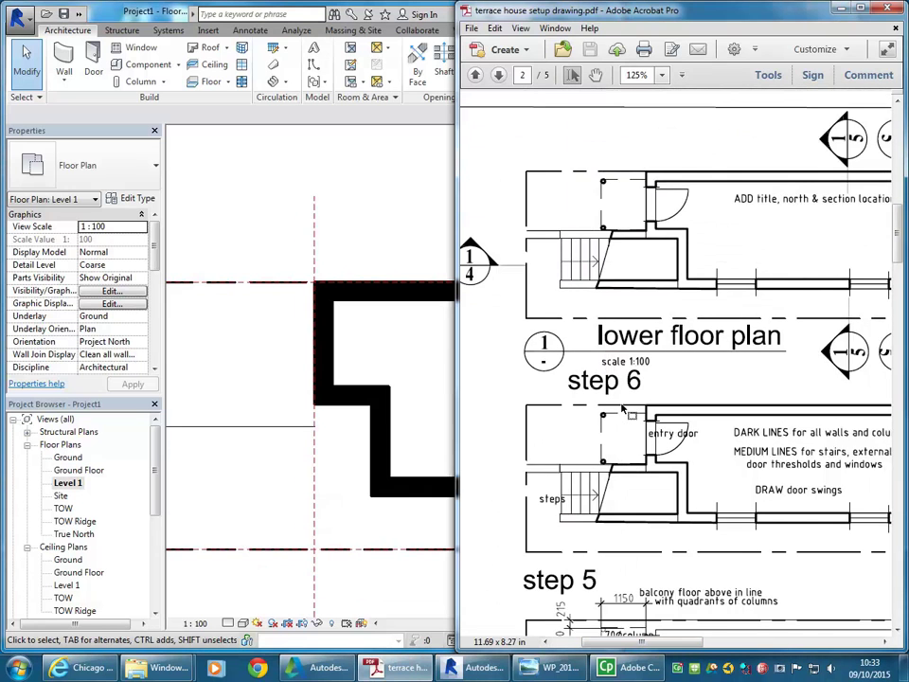
left_click_drag(898, 275, 904, 600)
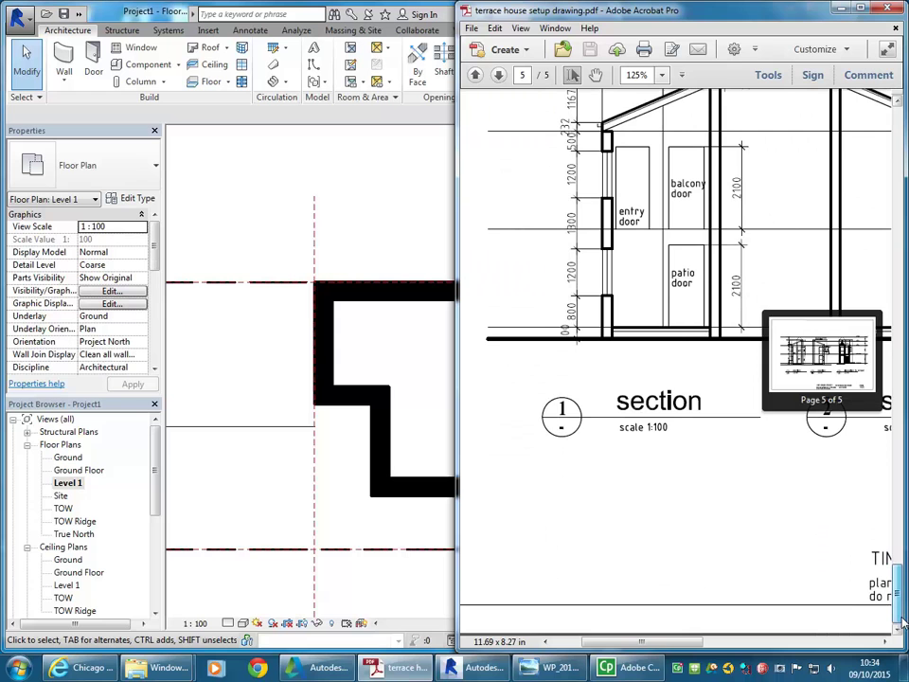
left_click_drag(670, 642, 803, 647)
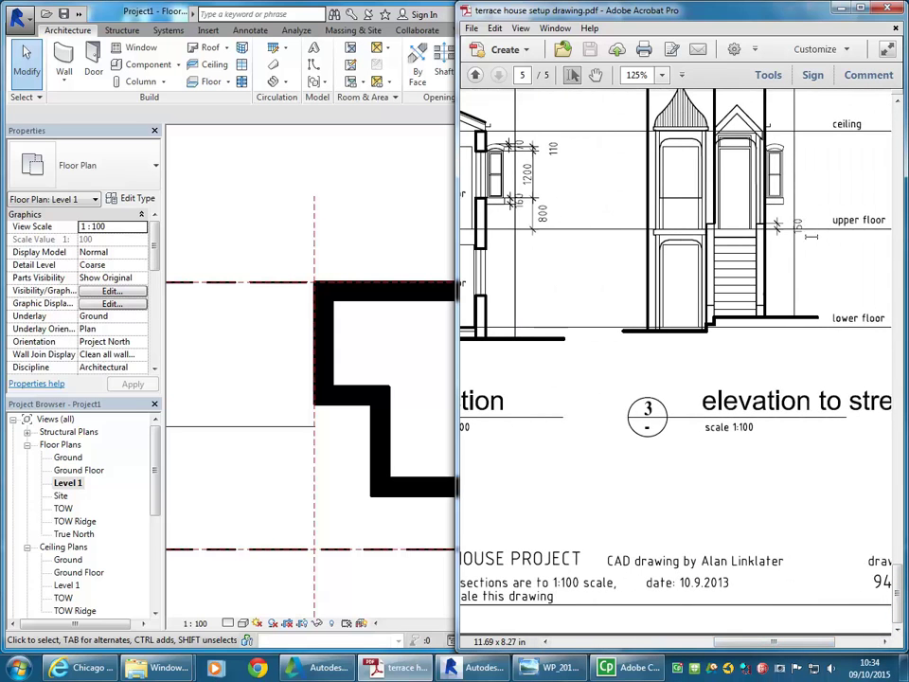
scroll(792, 224, "up", 6, "ctrl")
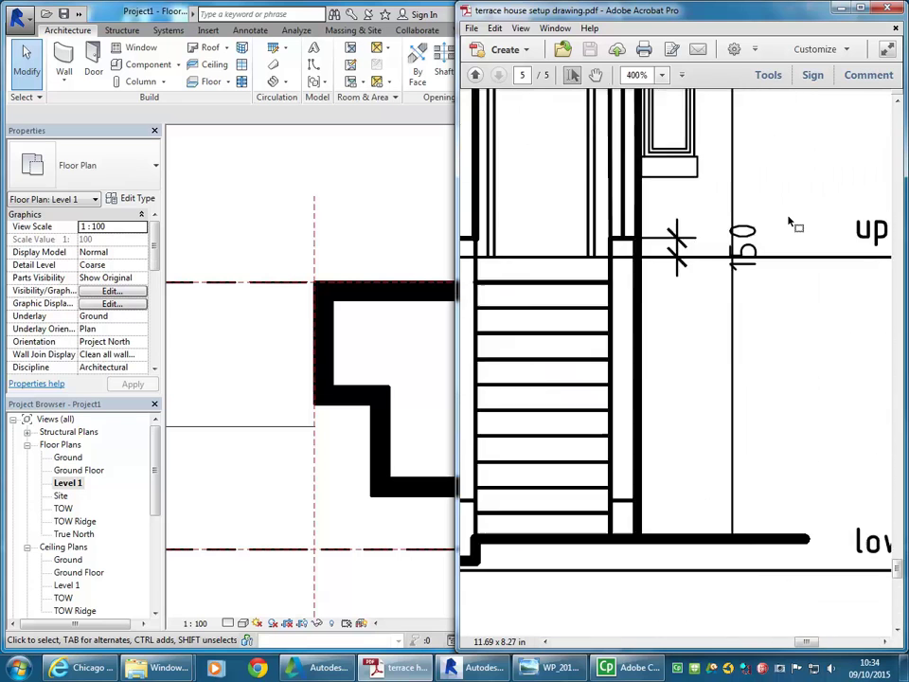
scroll(789, 221, "down", 7, "ctrl")
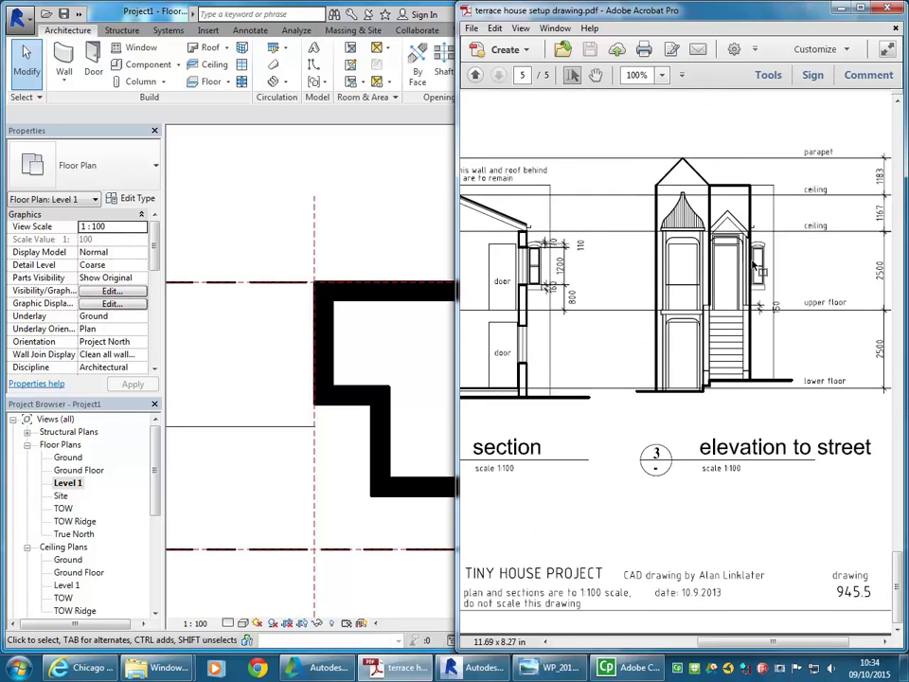
scroll(757, 255, "up", 2, "ctrl")
- Start a Generic 150mm floor at the stepped wall on Level 1, with the PDF snapped right
left_click(244, 475)
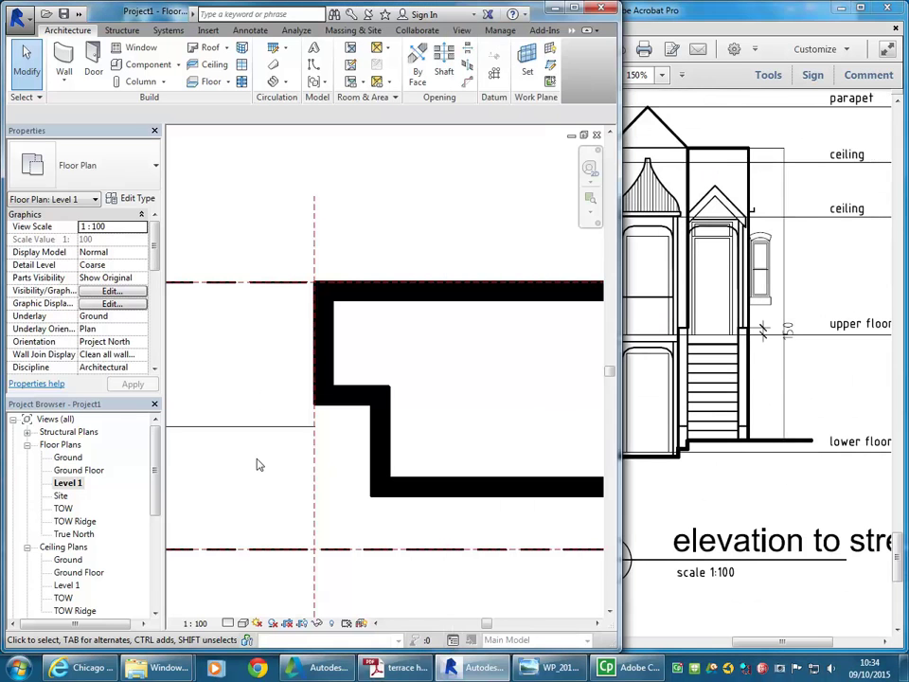
middle_click_drag(278, 366, 300, 357)
middle_click_drag(271, 469, 333, 453)
scroll(322, 447, "up", 1)
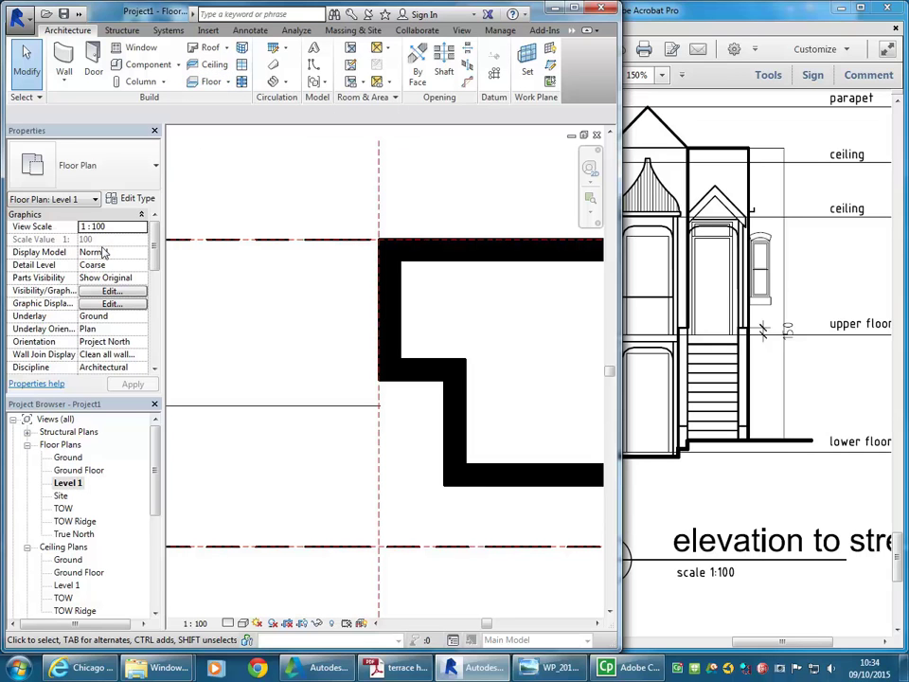
left_click(206, 83)
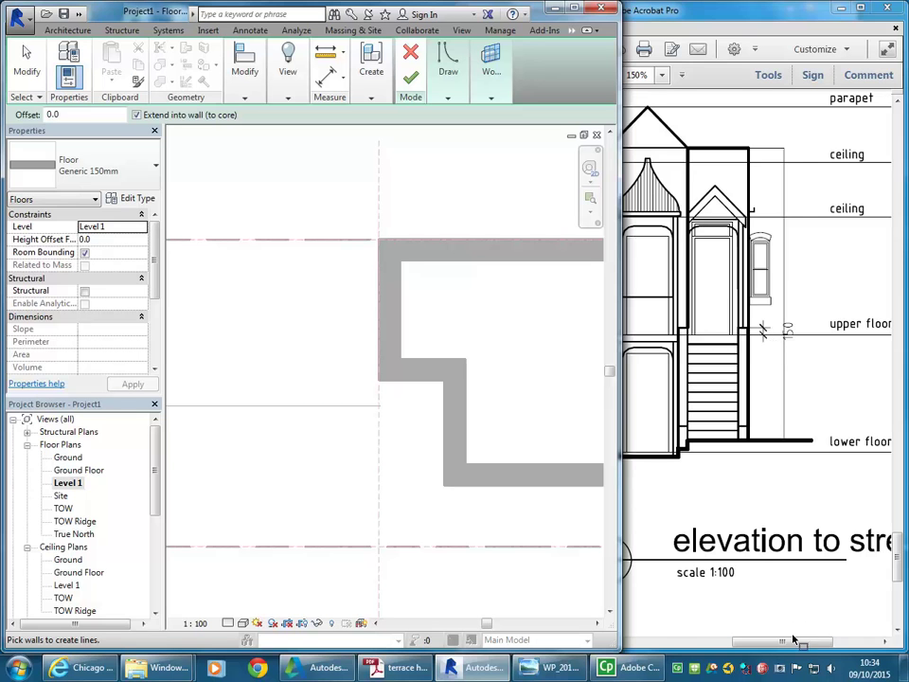
key("super+Right")
mouse_move(787, 649)
left_mouse_down()
mouse_move(649, 652)
mouse_move(819, 654)
left_mouse_up()
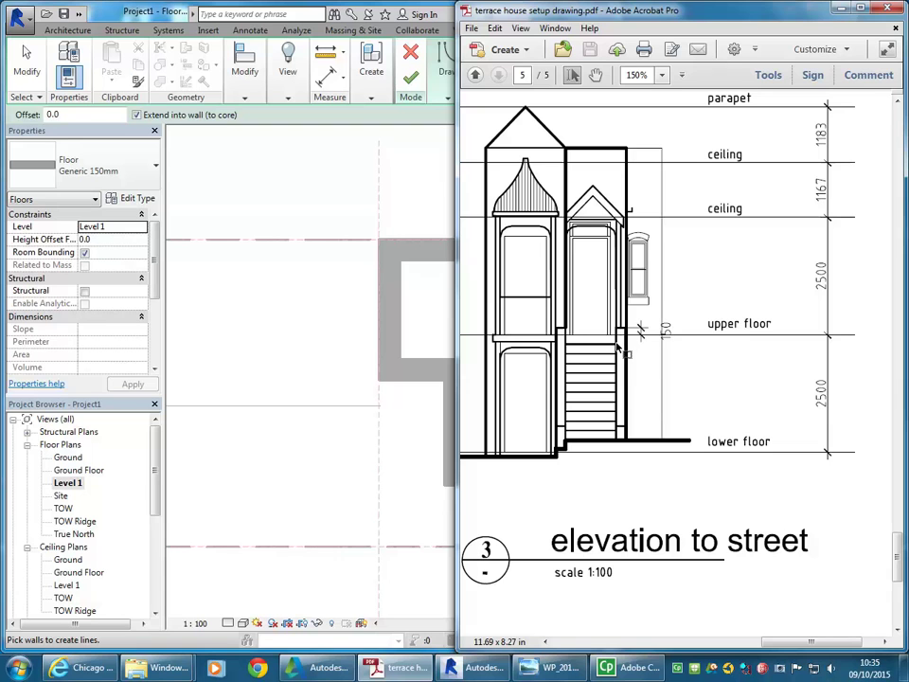
- Zoom the elevation to 600–800% to read the 150 floor thickness beside the stair
scroll(620, 348, "up", 5, "ctrl")
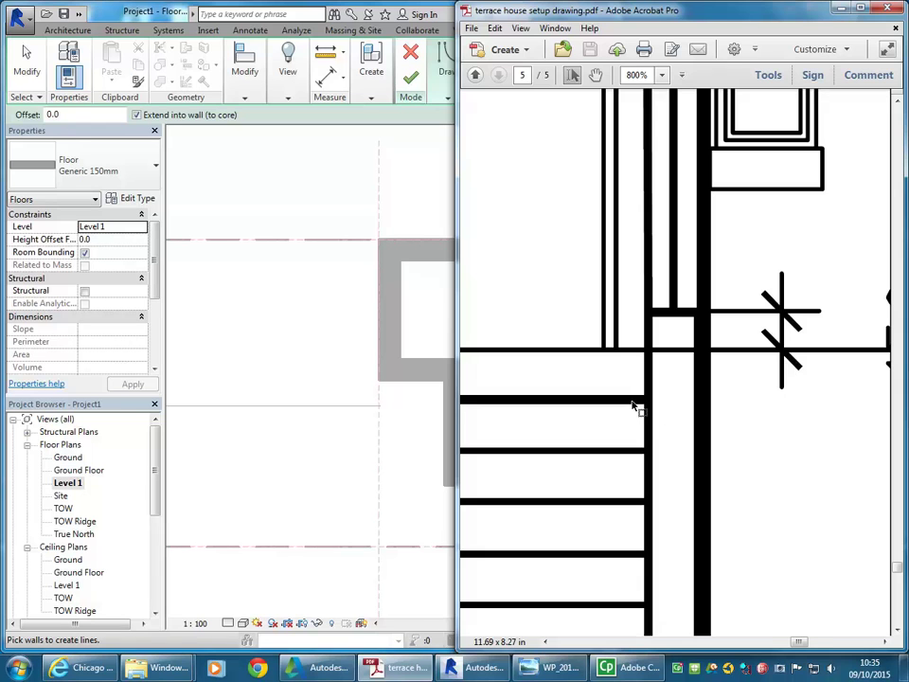
scroll(601, 349, "down", 2, "ctrl")
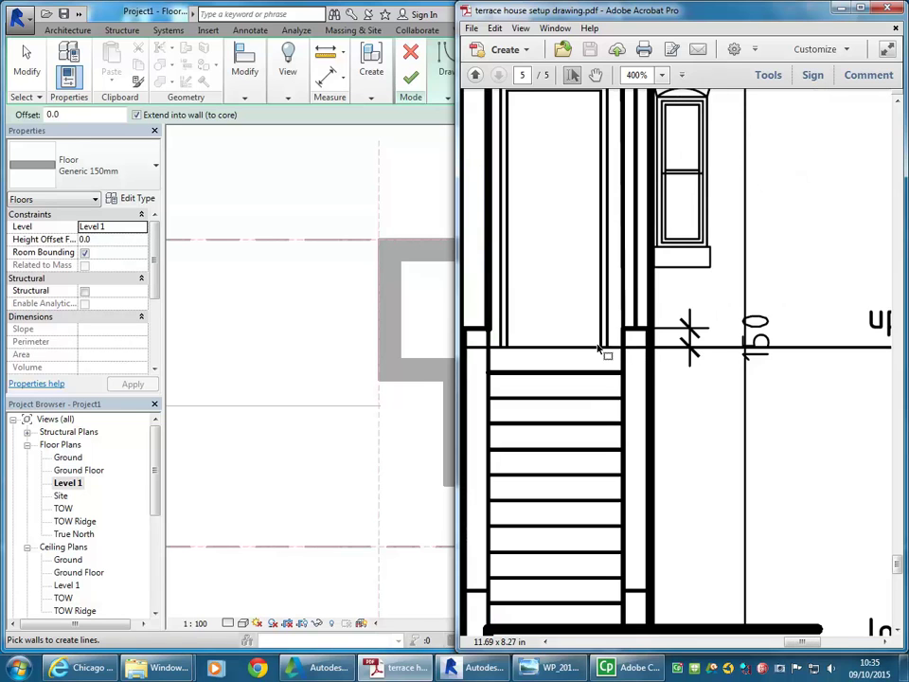
scroll(606, 350, "up", 2, "ctrl")
scroll(625, 351, "down", 1, "ctrl")
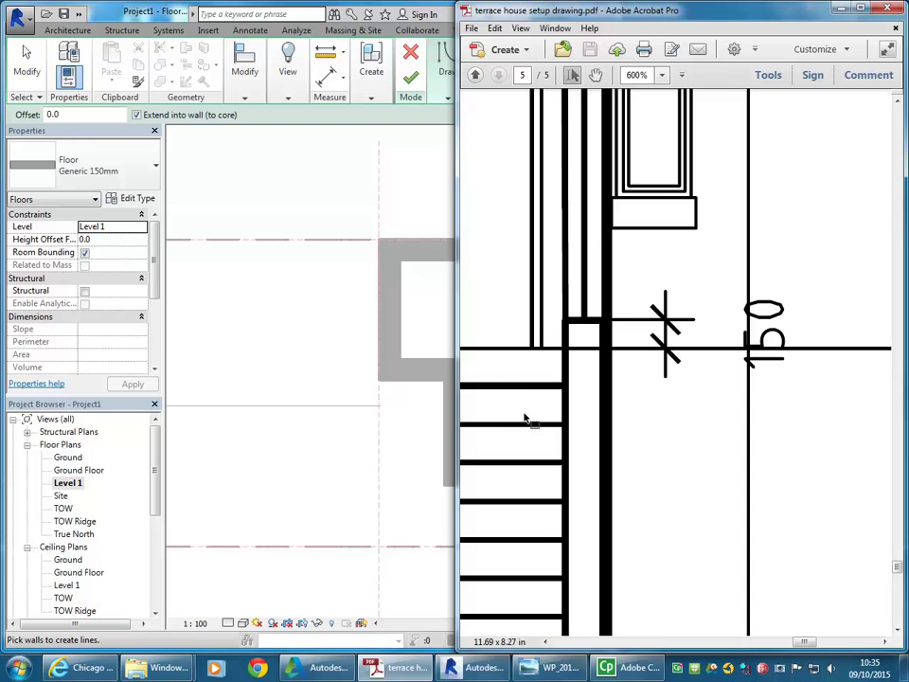
left_click(405, 449)
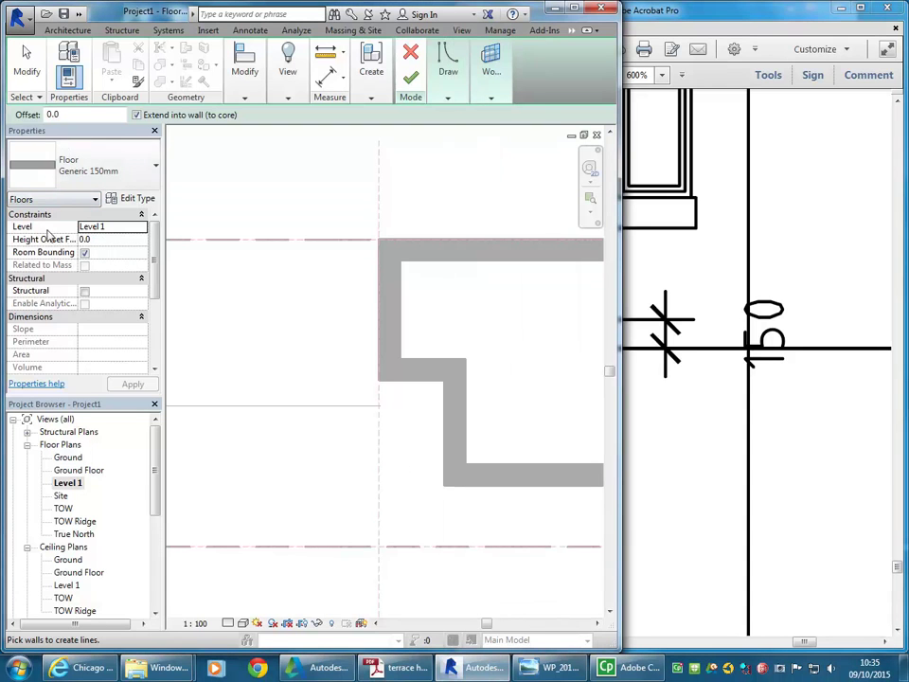
- Enter -190 as the new floor's Height Offset From Level in Properties
left_click(104, 239)
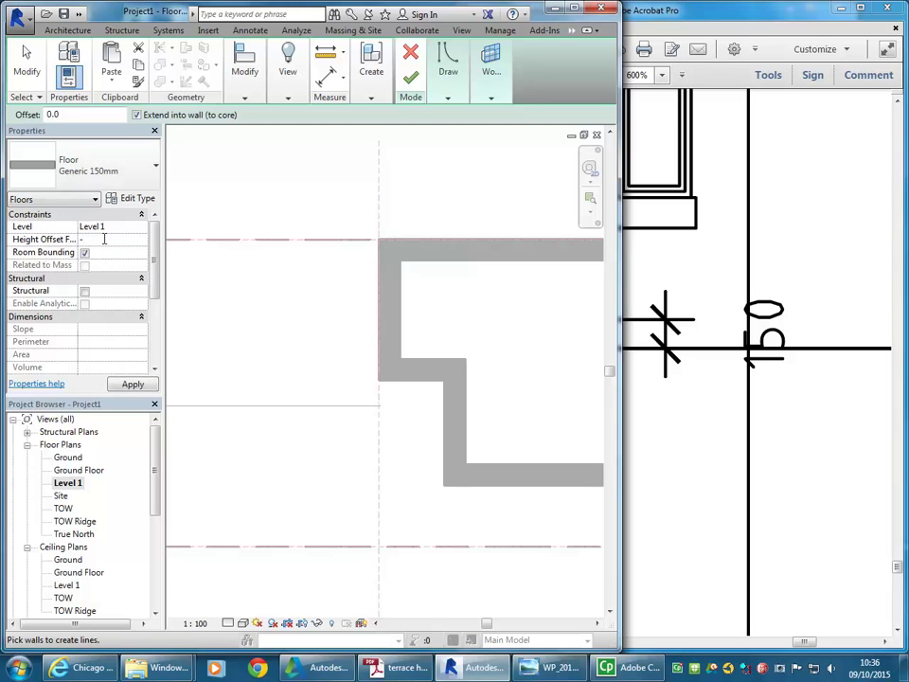
key("Return")
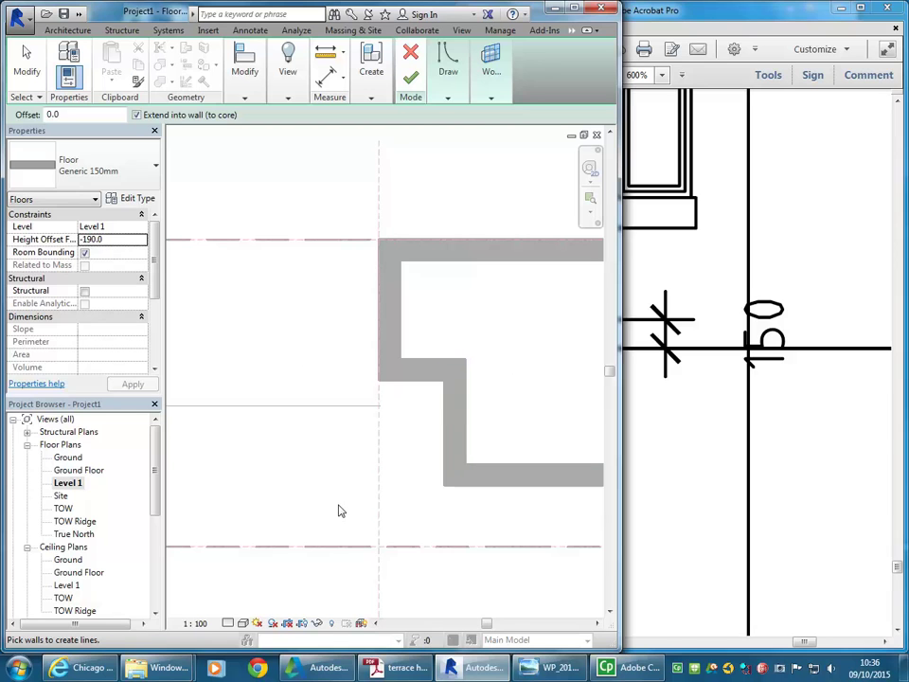
mouse_move(448, 78)
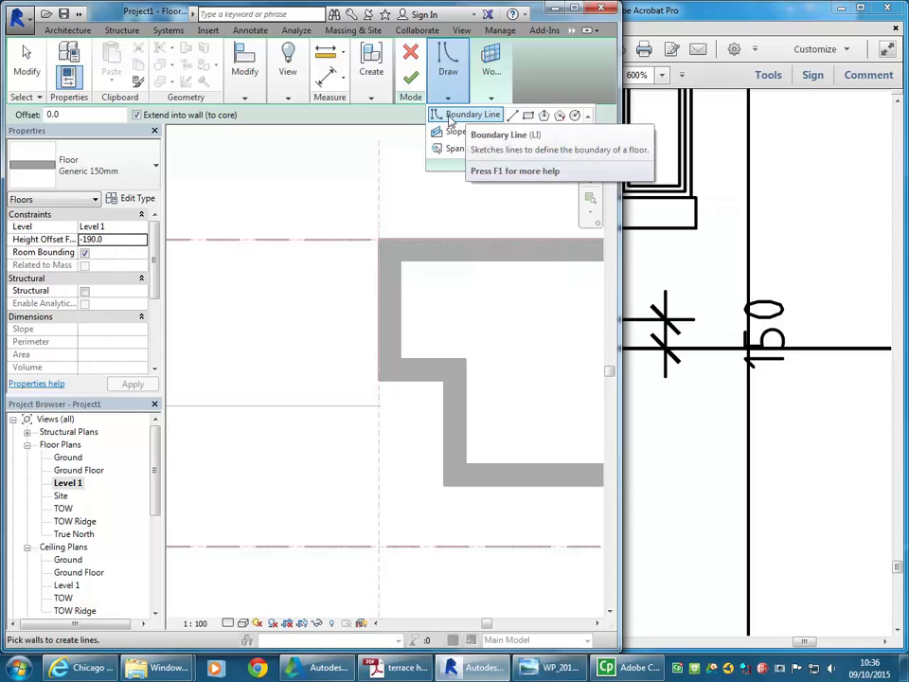
- Draw a rectangular floor boundary from the wall end with a 1140 side, then select its left edge
left_click(529, 117)
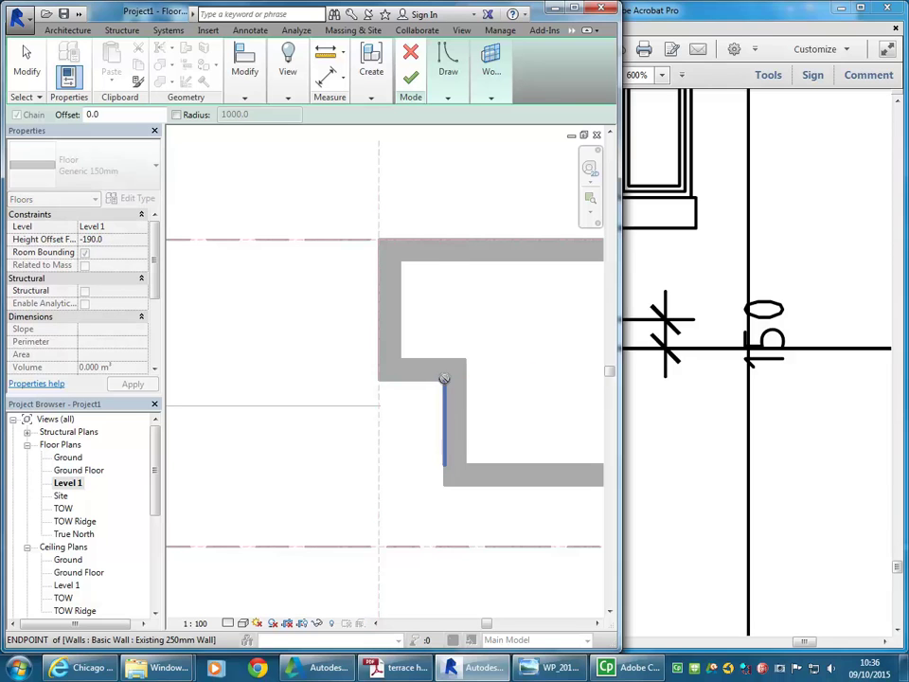
left_click(444, 379)
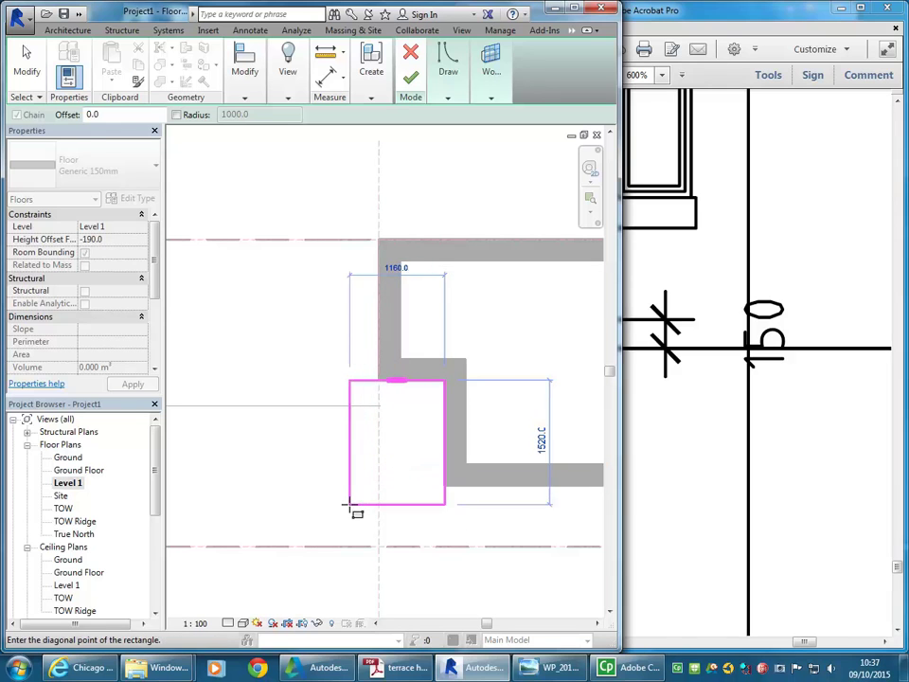
left_click(387, 472)
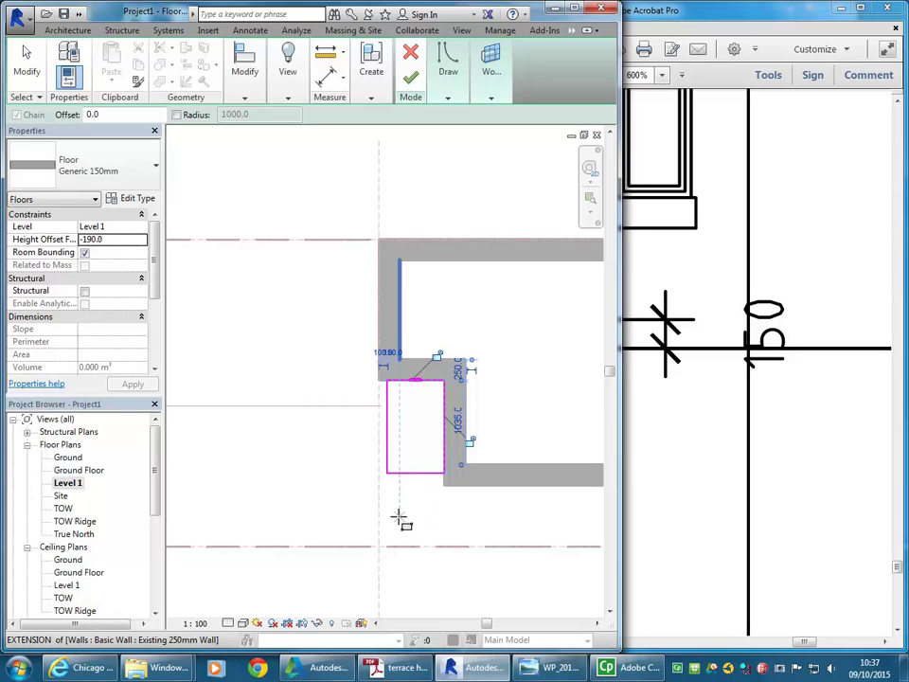
key("Escape")
key("Escape")
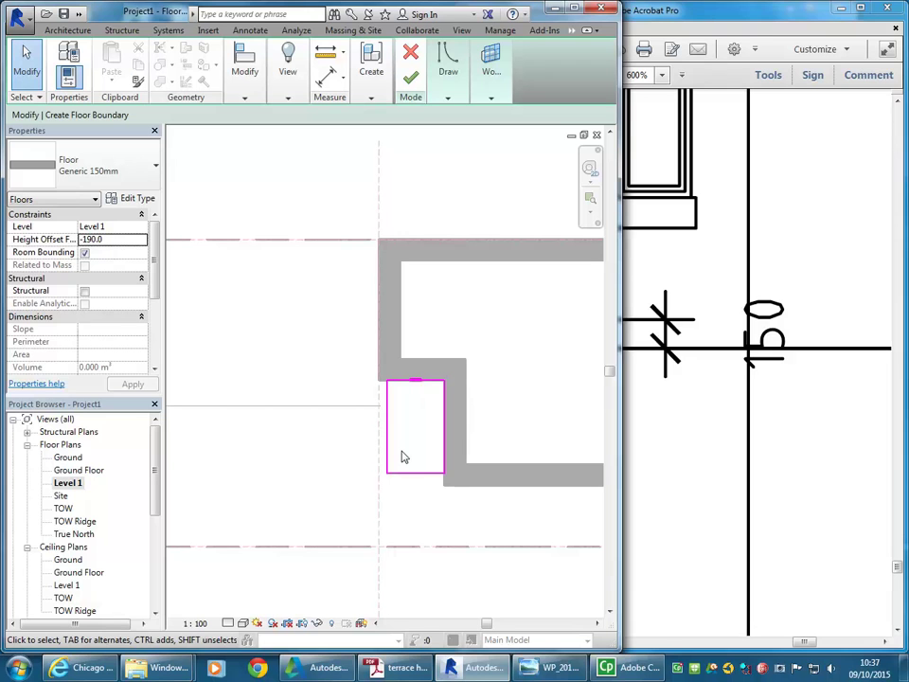
left_click(389, 450)
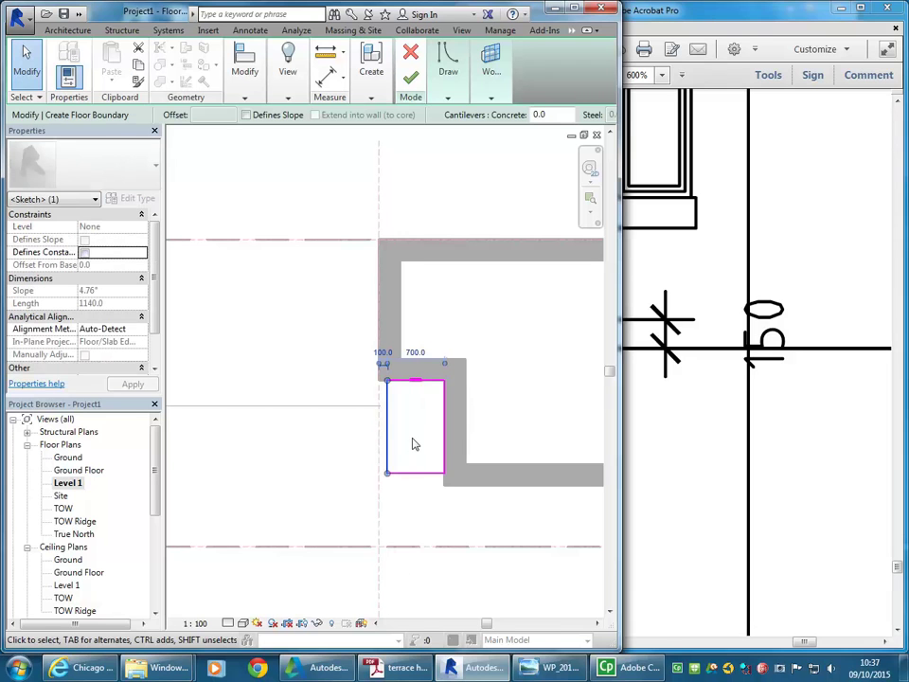
scroll(339, 430, "up", 3)
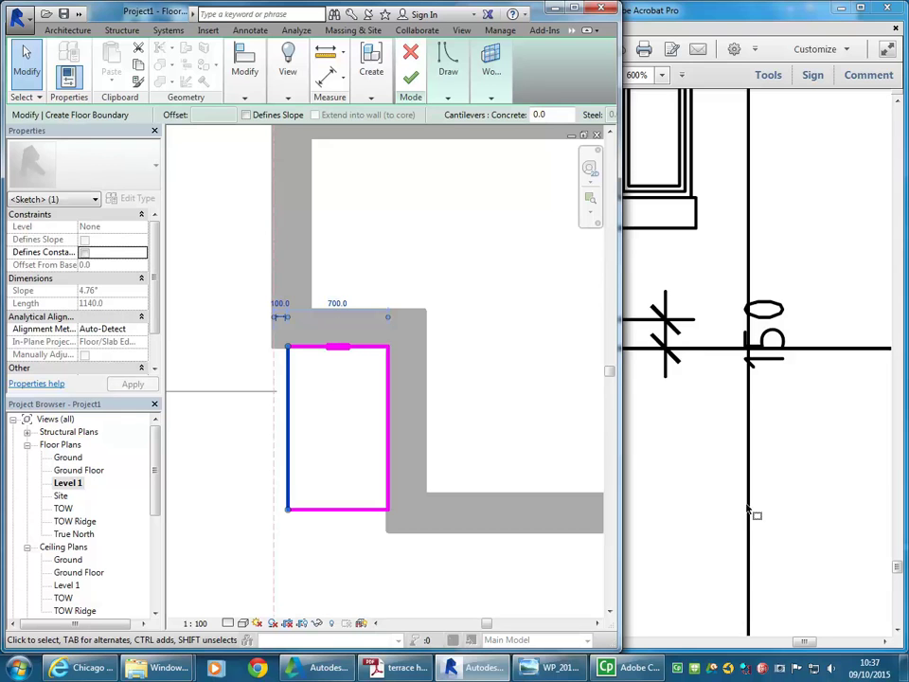
- Go to the lower floor plan on page 2 and zoom to 200% on the stair dimensions
left_click(763, 667)
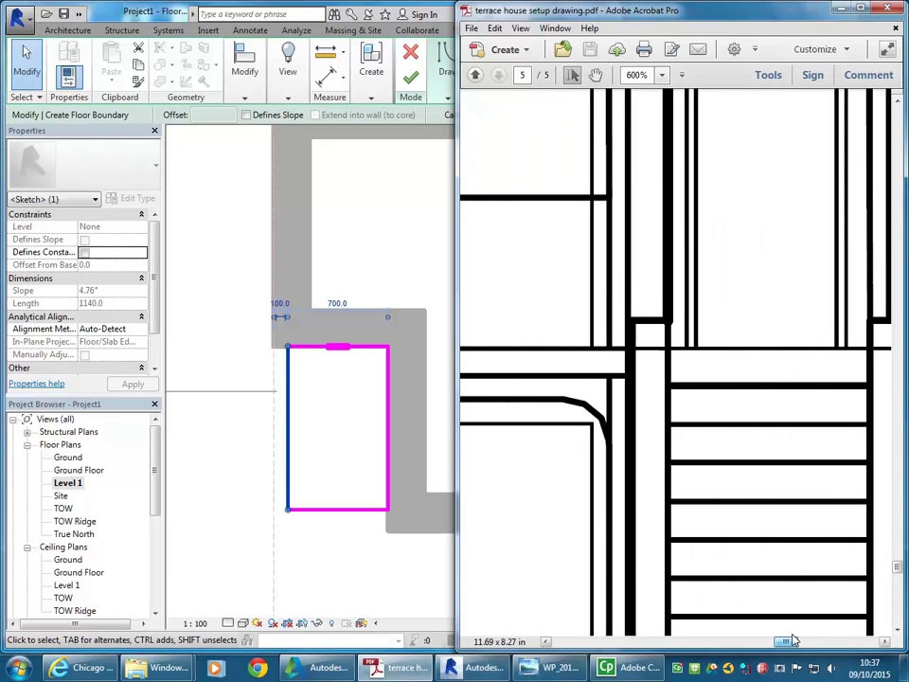
scroll(657, 428, "down", 6, "ctrl")
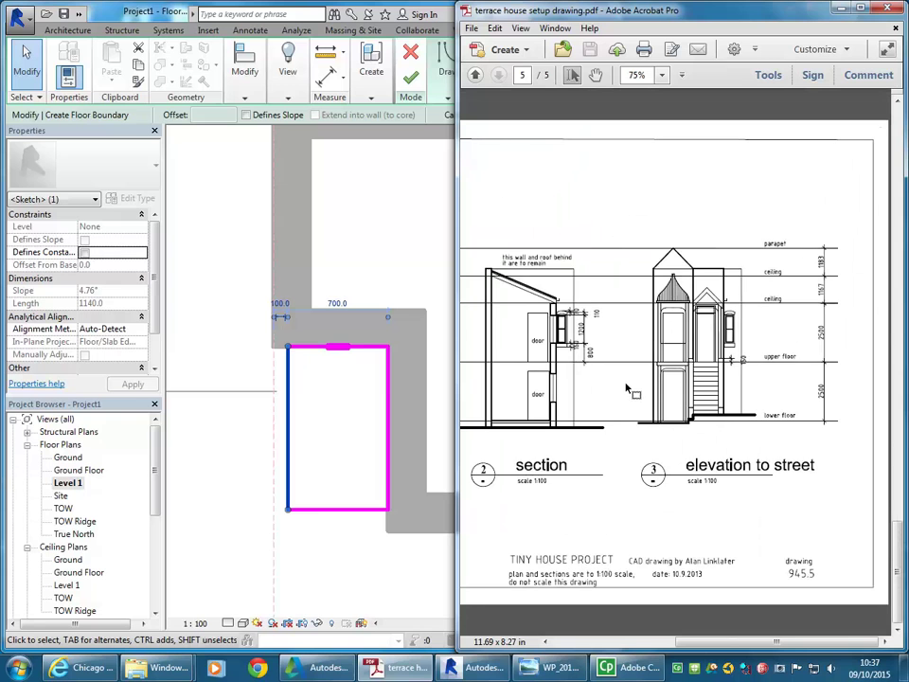
scroll(625, 388, "down", 2)
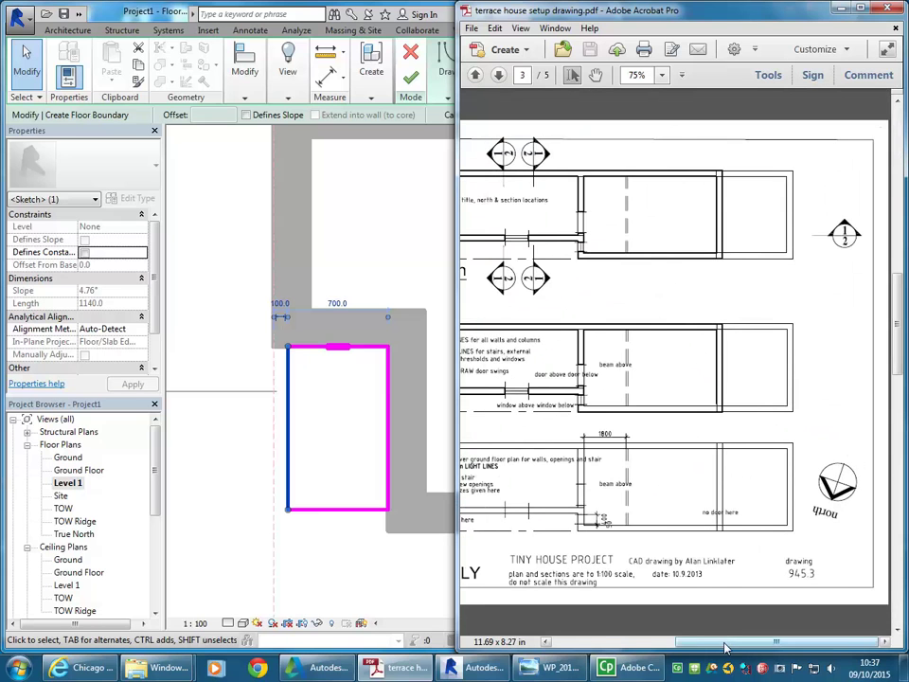
left_click_drag(725, 647, 629, 648)
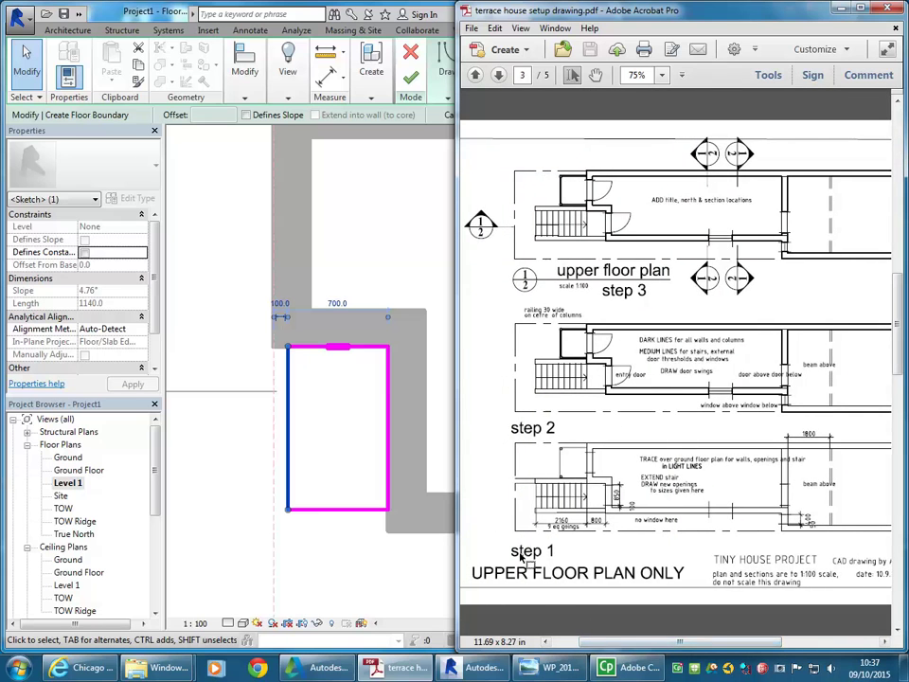
key("Left")
key("Left")
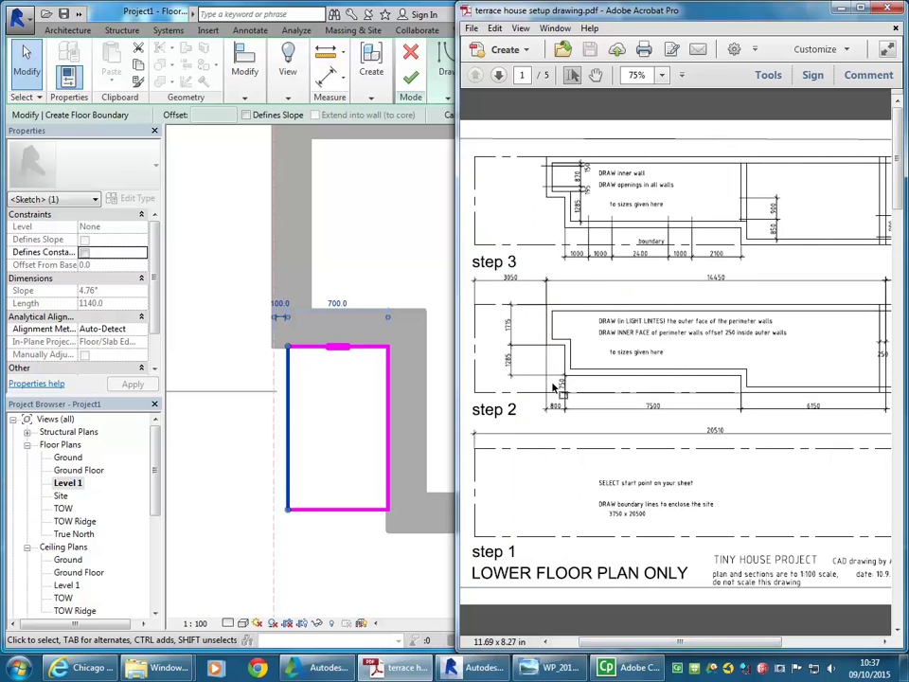
key("Right")
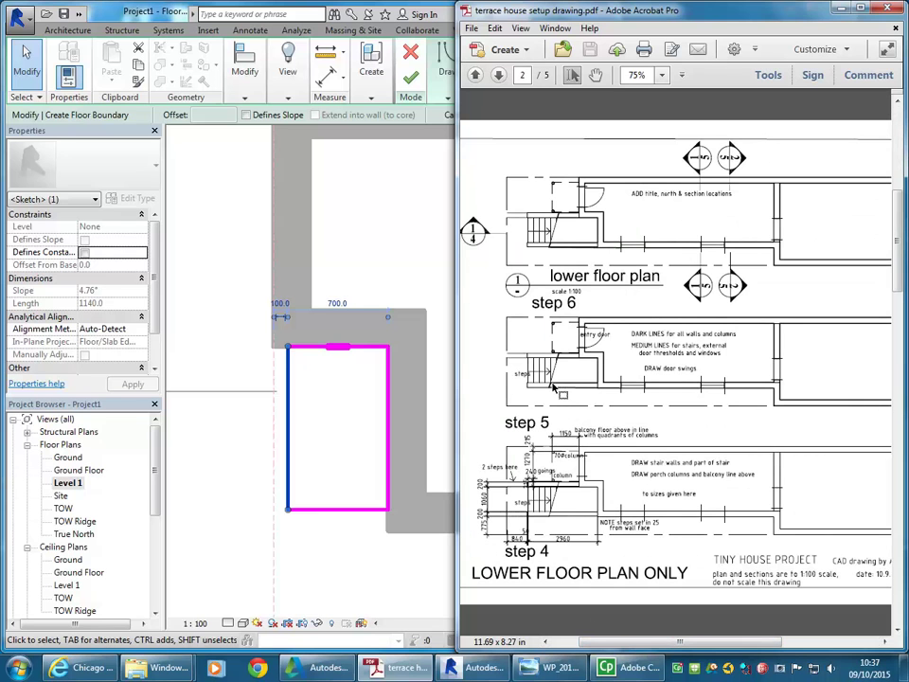
scroll(516, 544, "up", 2, "ctrl")
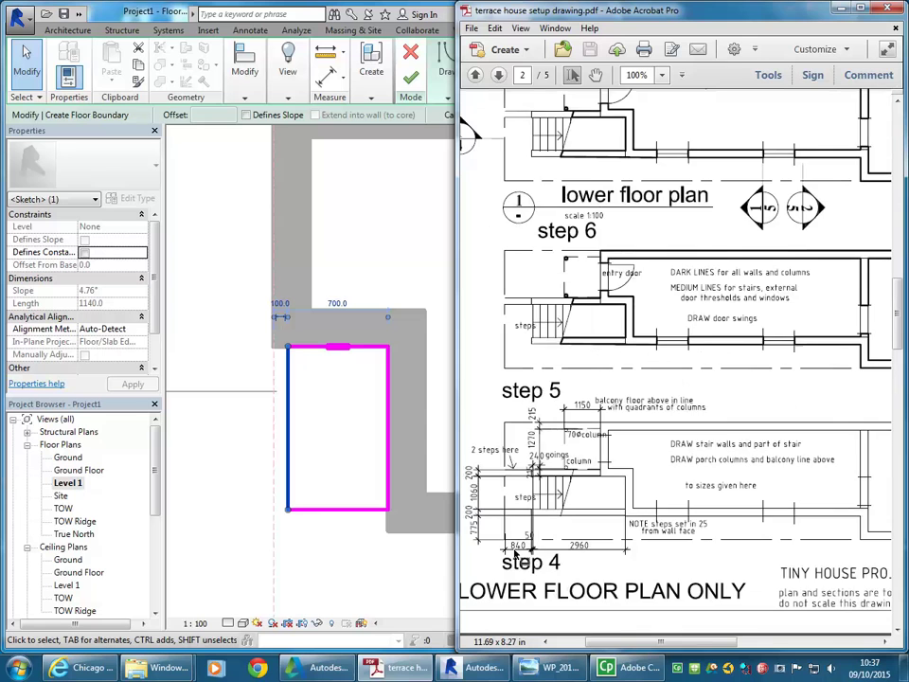
scroll(511, 557, "up", 1, "ctrl")
left_click_drag(668, 644, 641, 600)
scroll(647, 592, "up", 1, "ctrl")
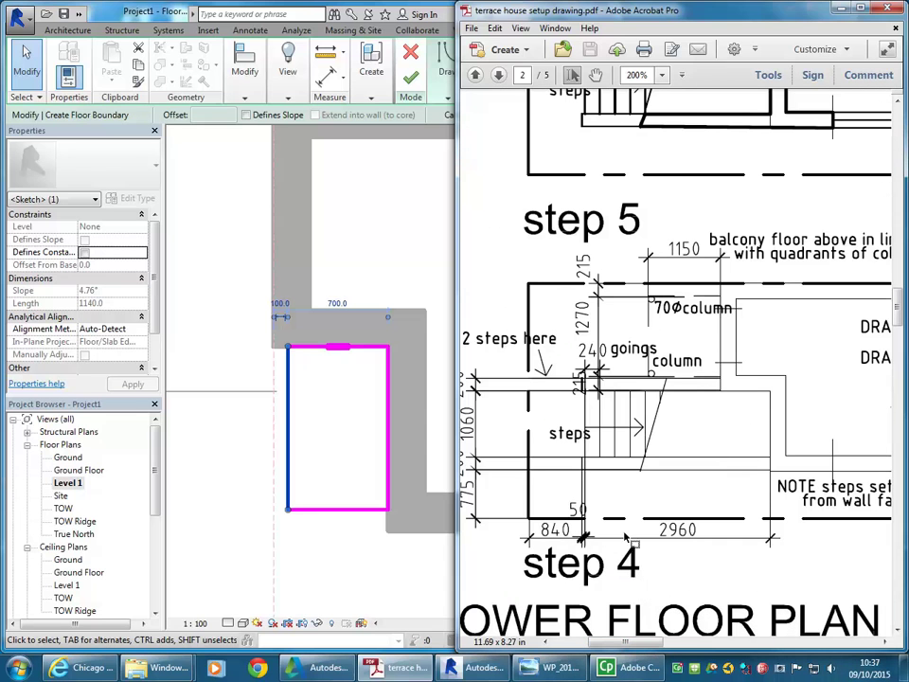
scroll(595, 487, "left", 2)
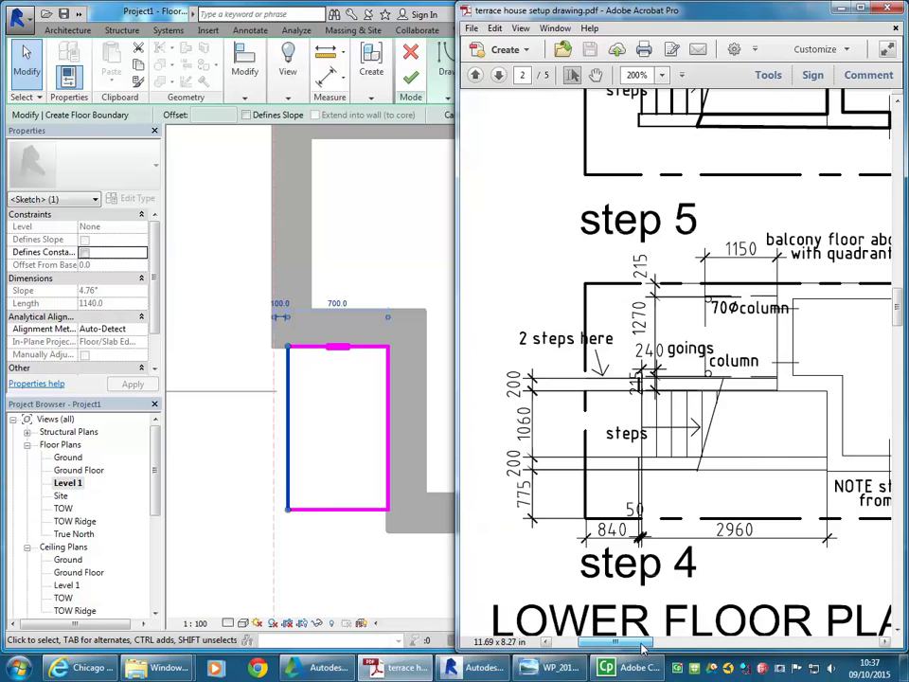
- Change the sketch rectangle's 1140 depth dimension to 1260, then return to the PDF
left_click(328, 464)
left_click(332, 552)
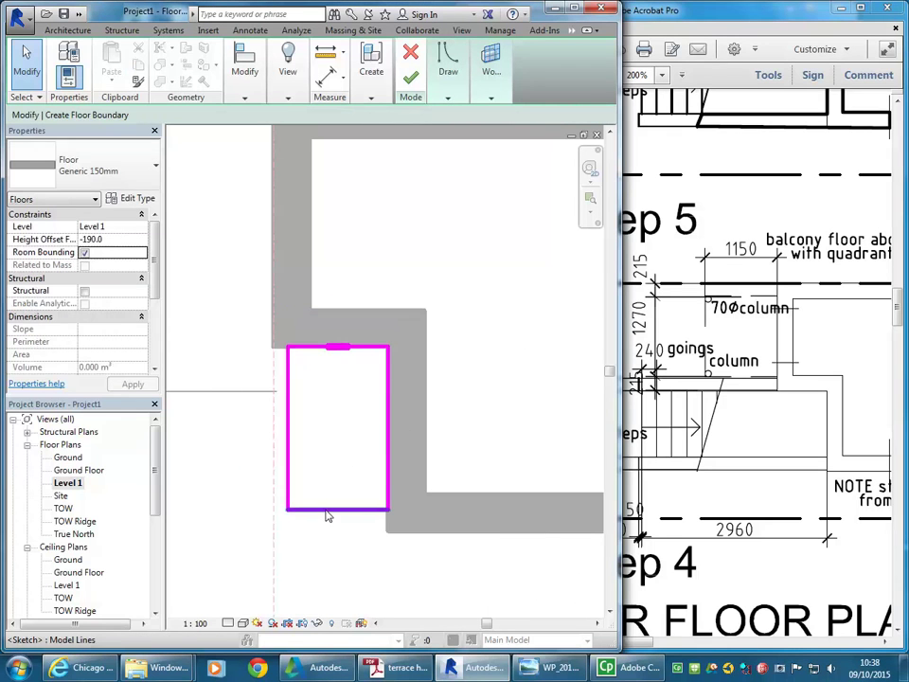
left_click(329, 511)
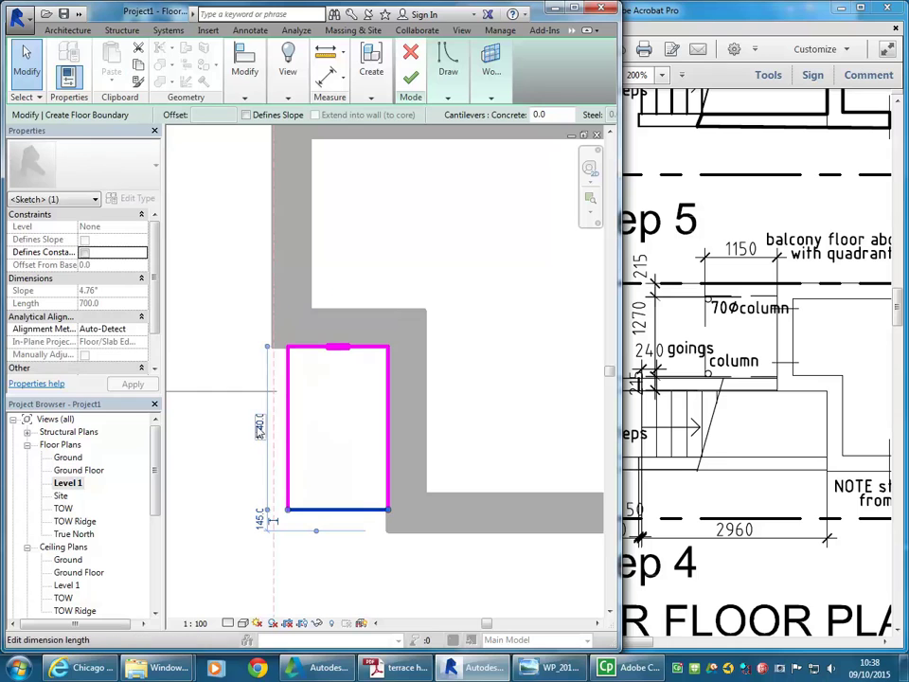
left_click(259, 426)
type("1260")
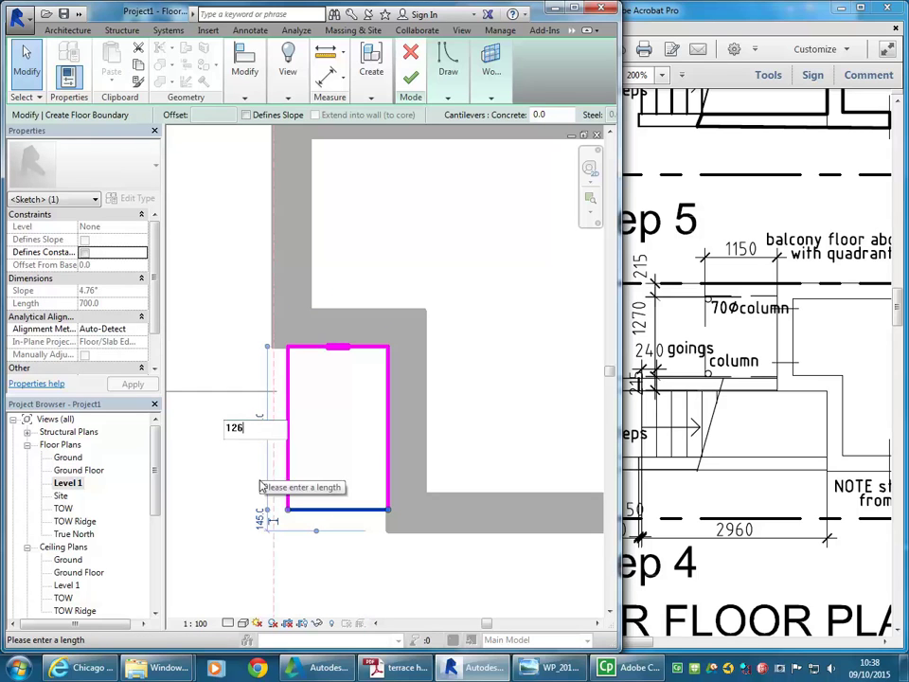
key("Return")
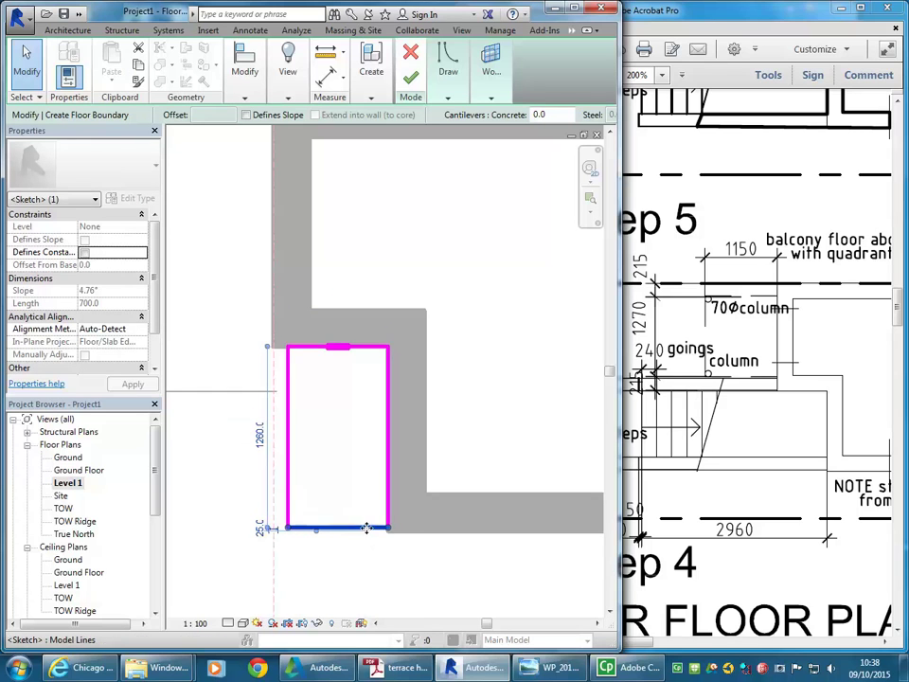
scroll(385, 527, "up", 4)
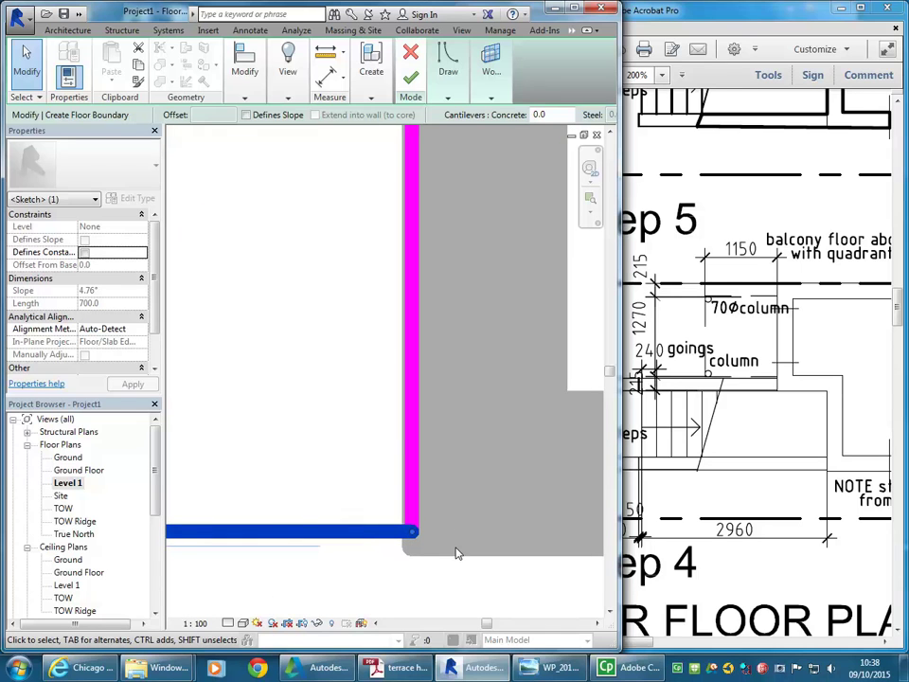
left_click(292, 347)
scroll(344, 381, "down", 4)
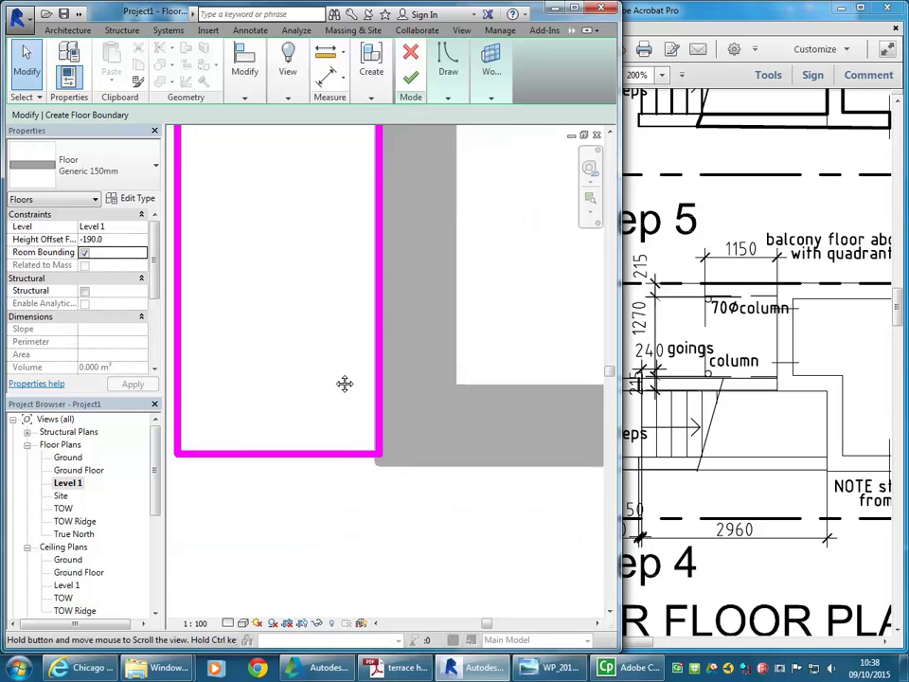
left_click(637, 645)
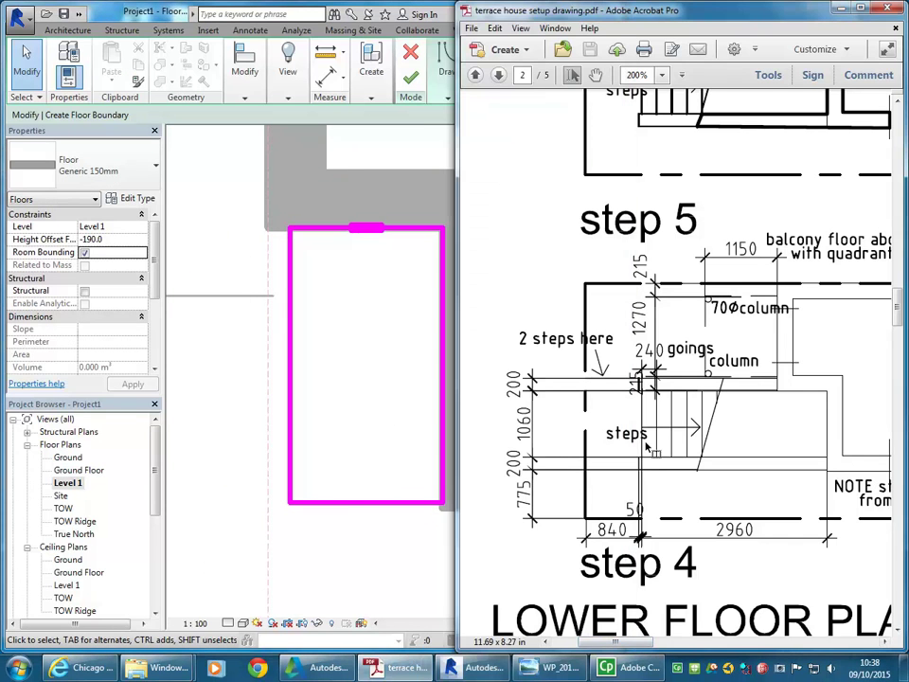
- Zoom the PDF to the 850/800 stair dimensions to read the 800 landing width
scroll(647, 447, "down", 2, "ctrl")
scroll(647, 447, "down", 5)
scroll(647, 447, "down", 5)
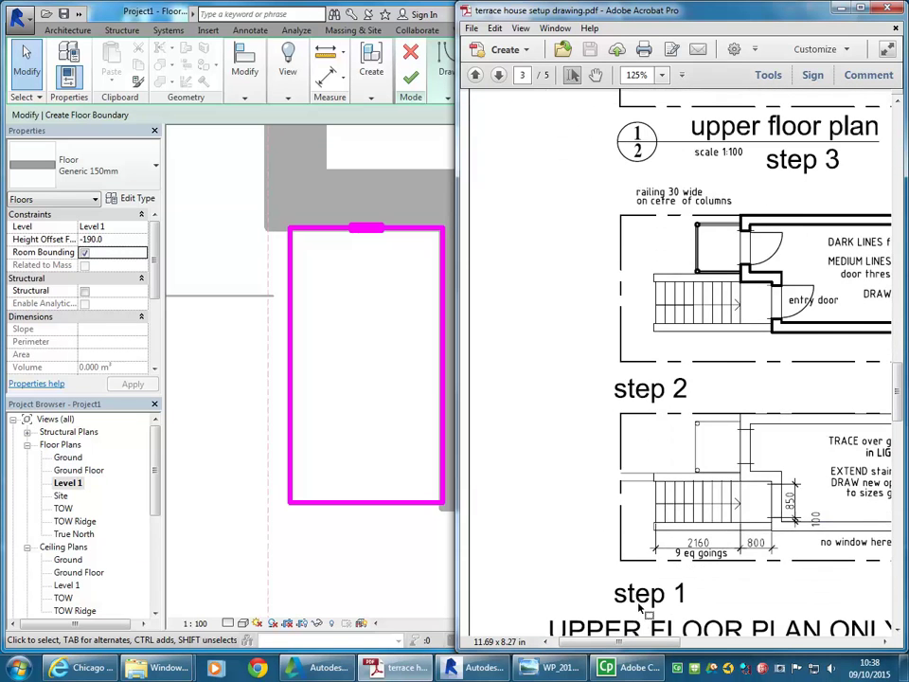
left_click_drag(666, 647, 706, 647)
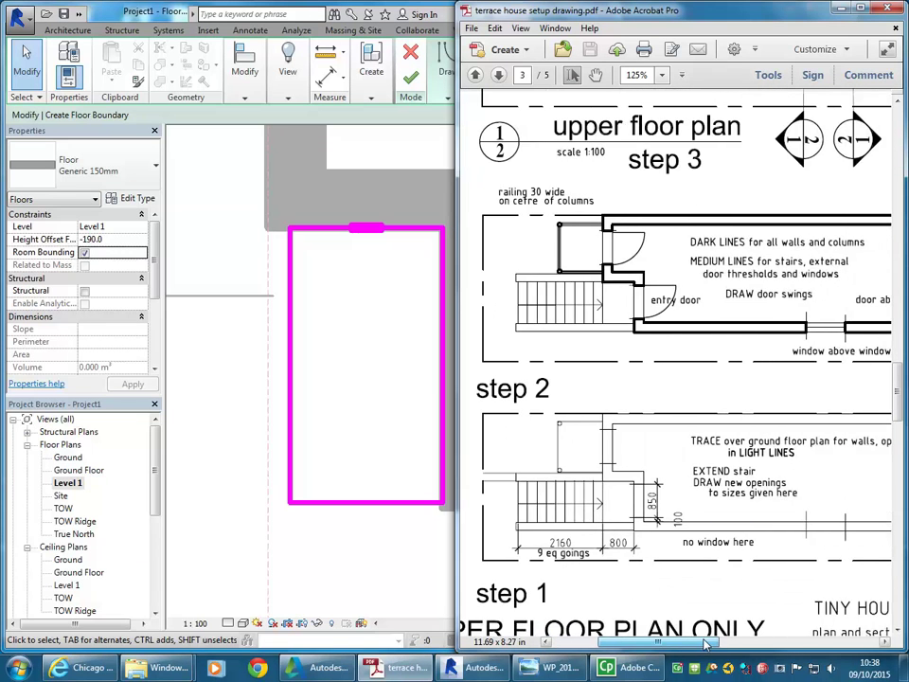
scroll(592, 534, "up", 1, "ctrl")
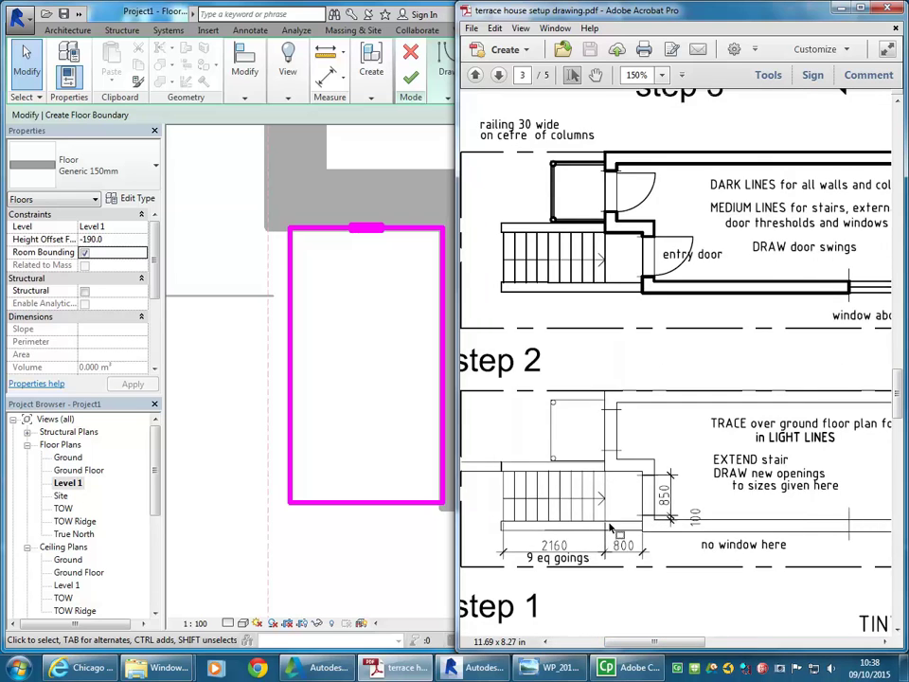
scroll(597, 536, "up", 3, "ctrl")
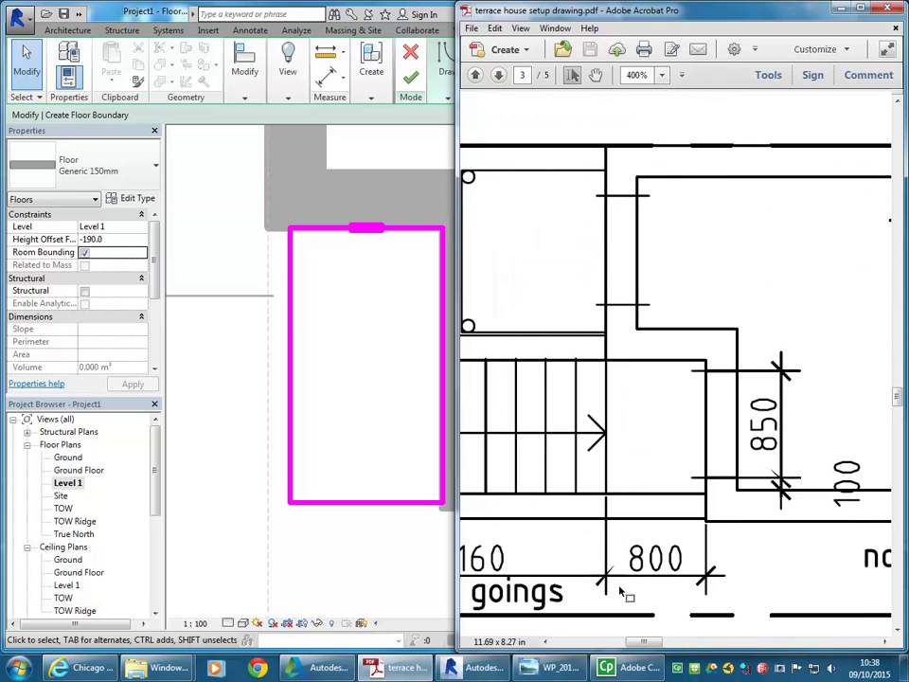
- Change the sketch's 700 width dimension to 800, giving an 800 by 1260 outline
left_click(369, 431)
mouse_move(349, 432)
middle_mouse_down()
mouse_move(288, 426)
mouse_move(351, 424)
mouse_move(304, 424)
middle_mouse_up()
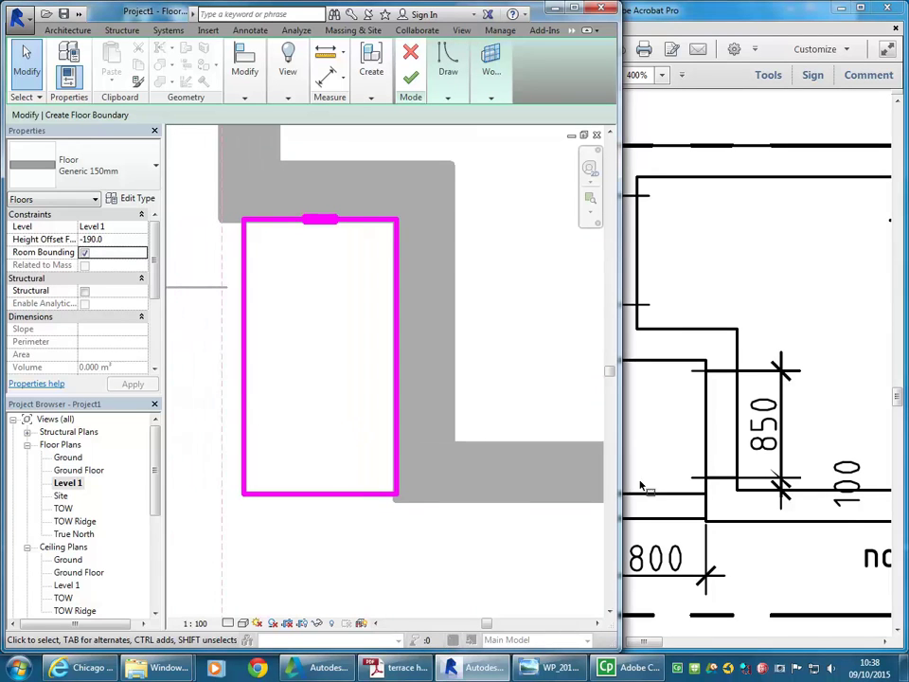
left_click(248, 398)
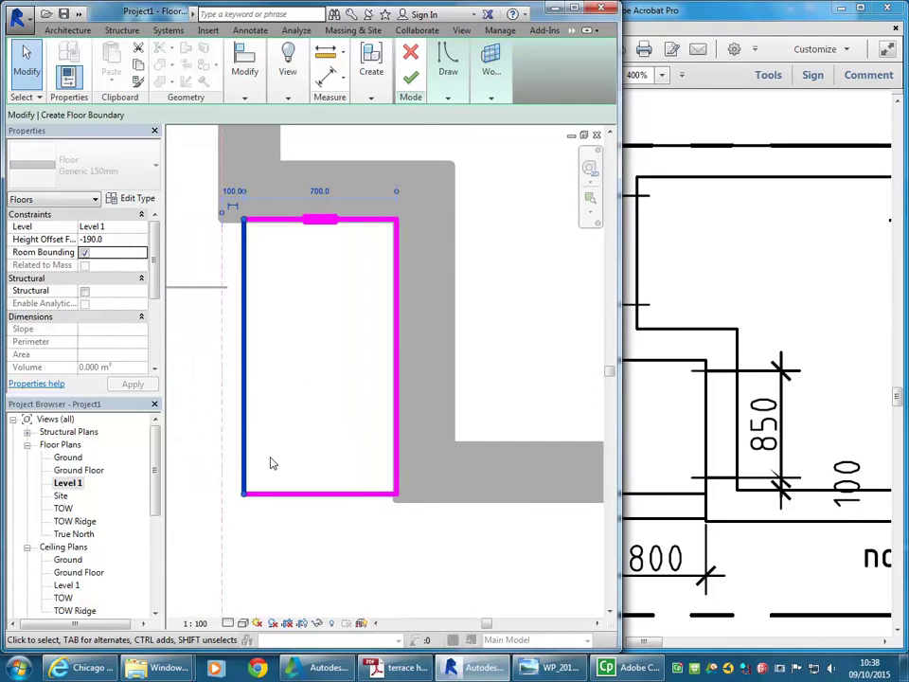
left_click(320, 193)
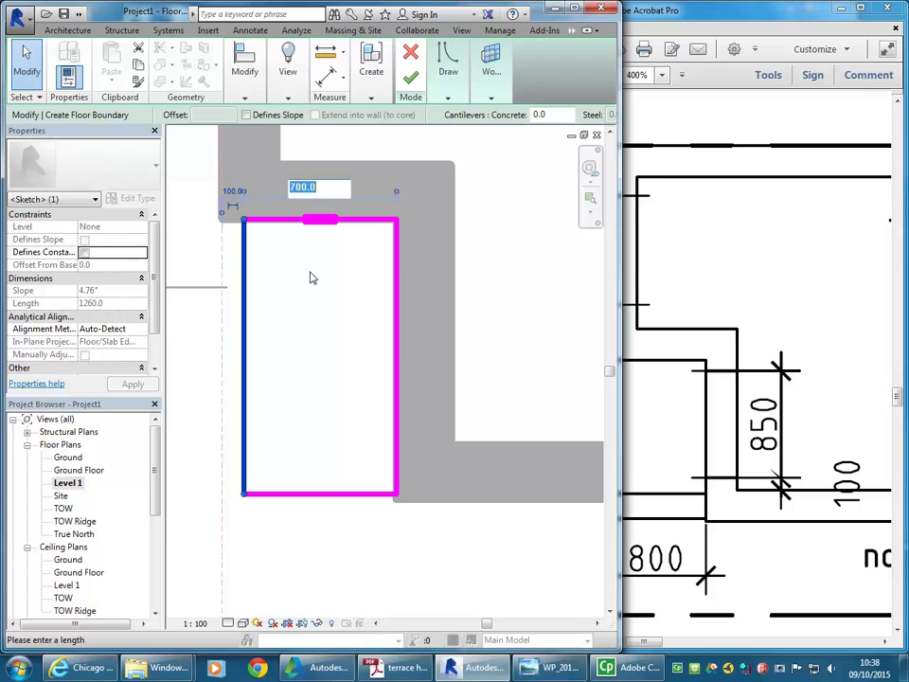
type("800")
key("Return")
scroll(217, 232, "up", 4)
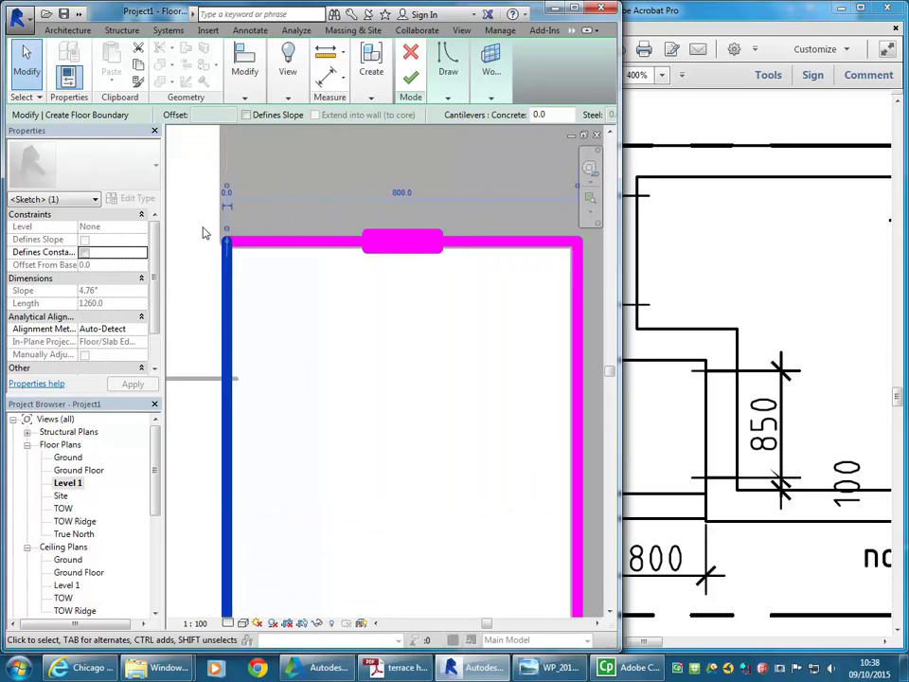
scroll(280, 308, "down", 4)
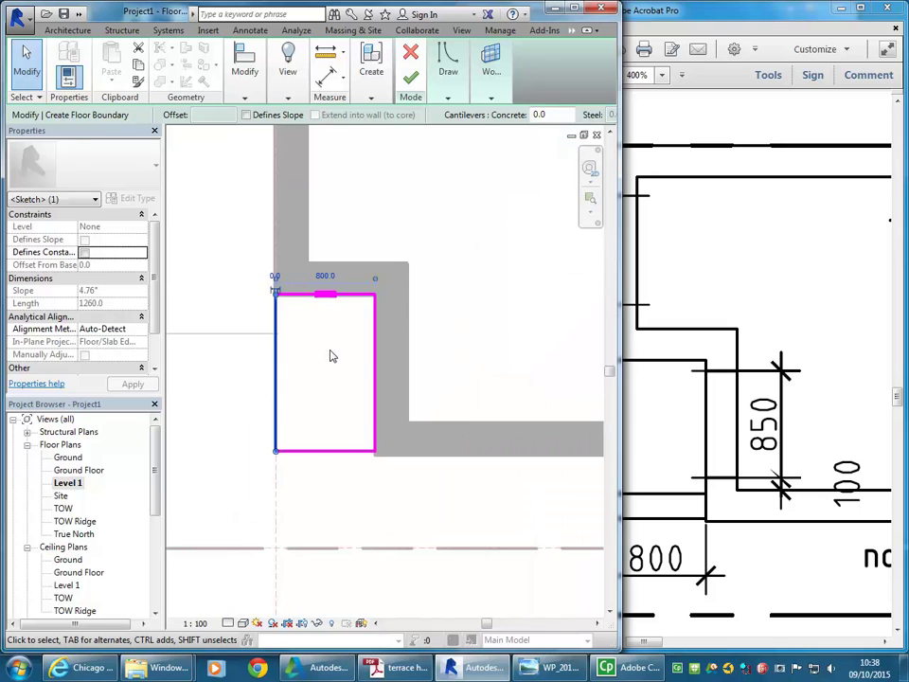
left_click(328, 368)
scroll(350, 422, "down", 1)
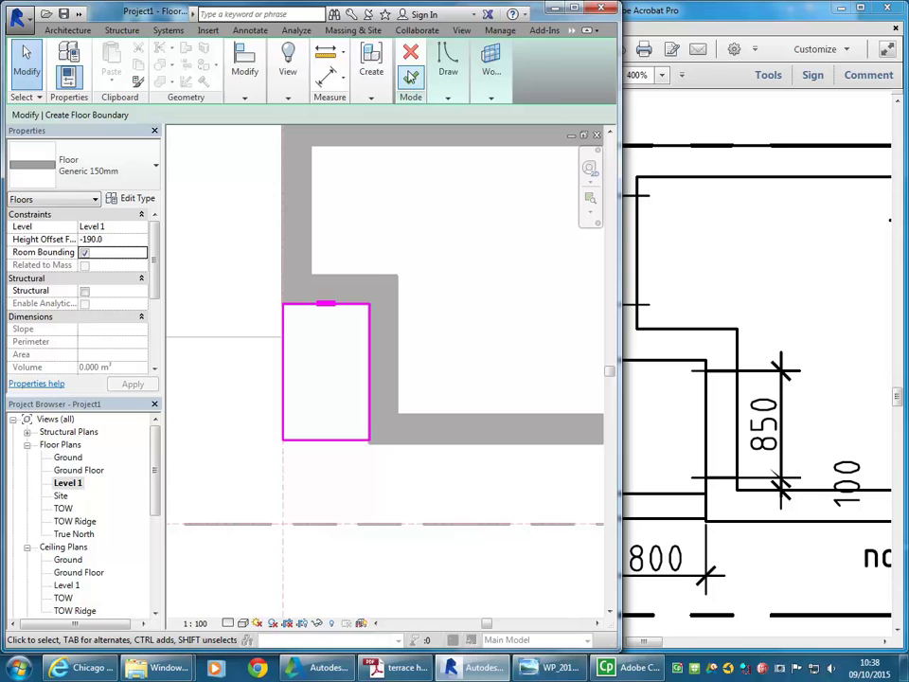
- Finish the sketch to create the 800 by 1260 Generic 150mm landing floor
left_click(410, 77)
left_click(455, 488)
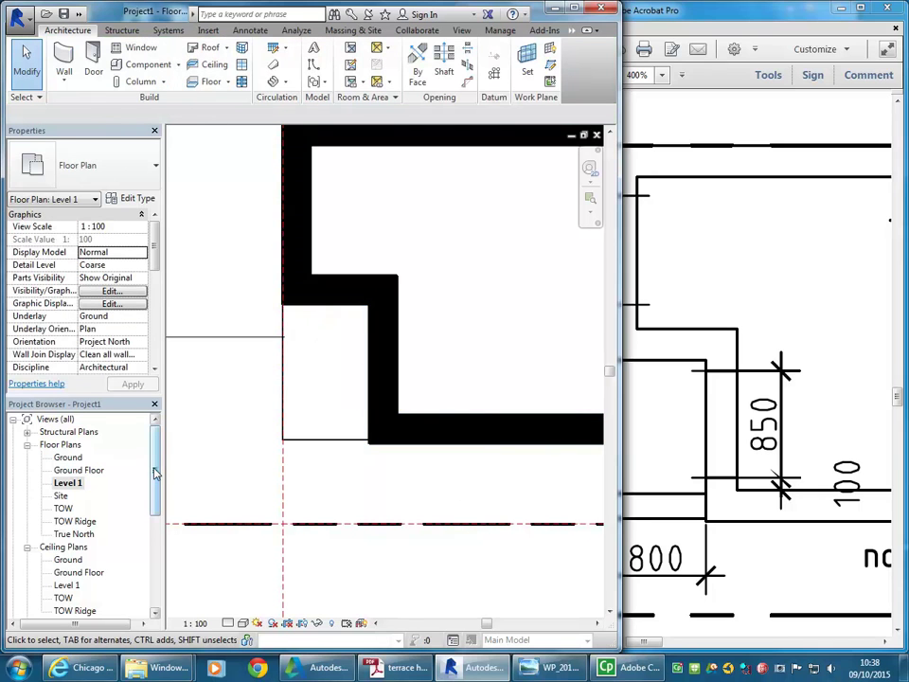
left_click_drag(155, 477, 158, 527)
- Open Section 1 and zoom in to confirm the landing sits below Level 1
double_click(71, 571)
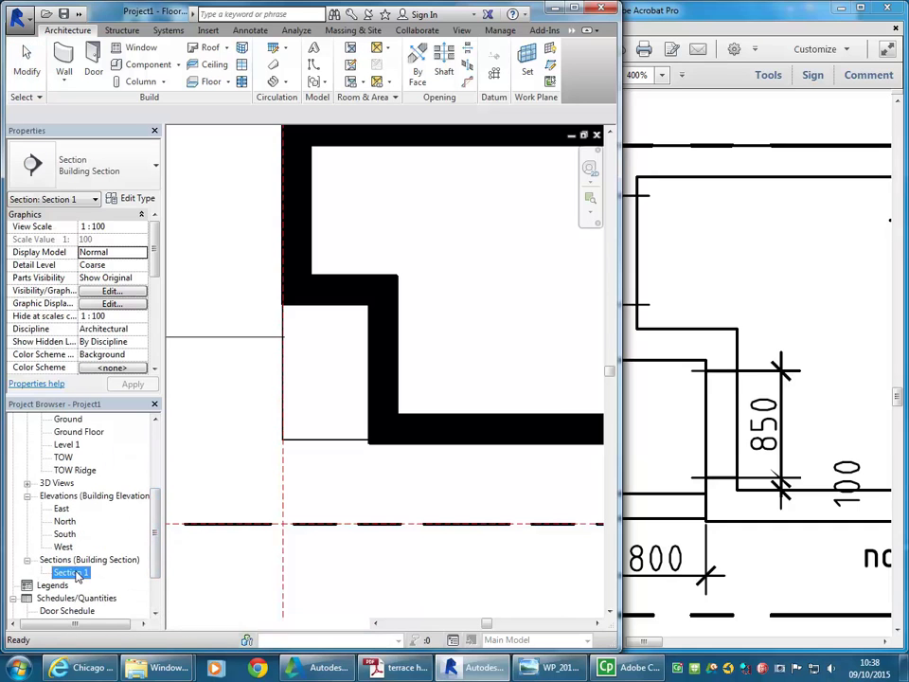
scroll(327, 384, "up", 5)
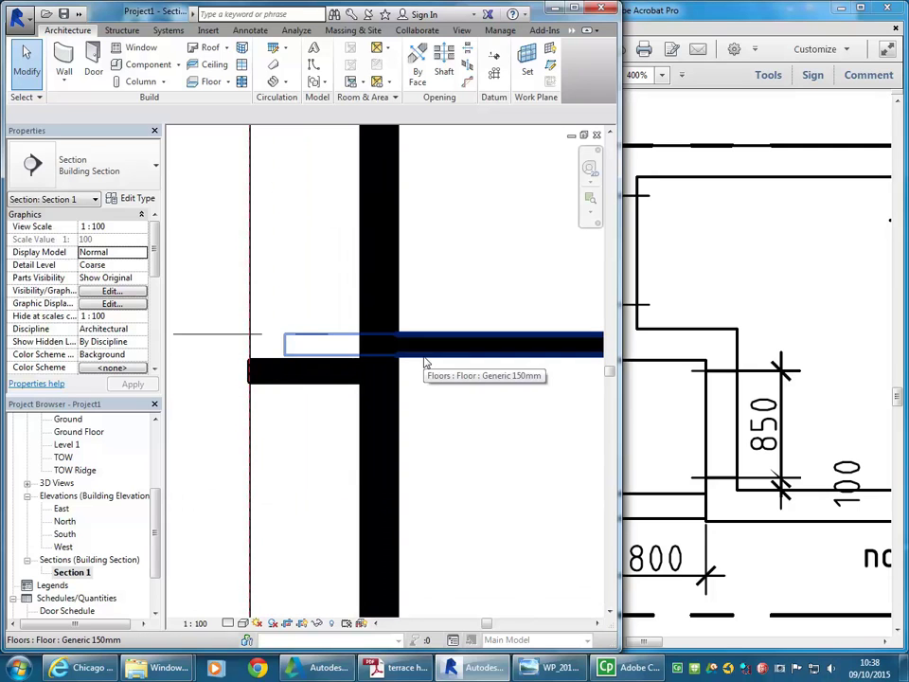
scroll(337, 388, "down", 2)
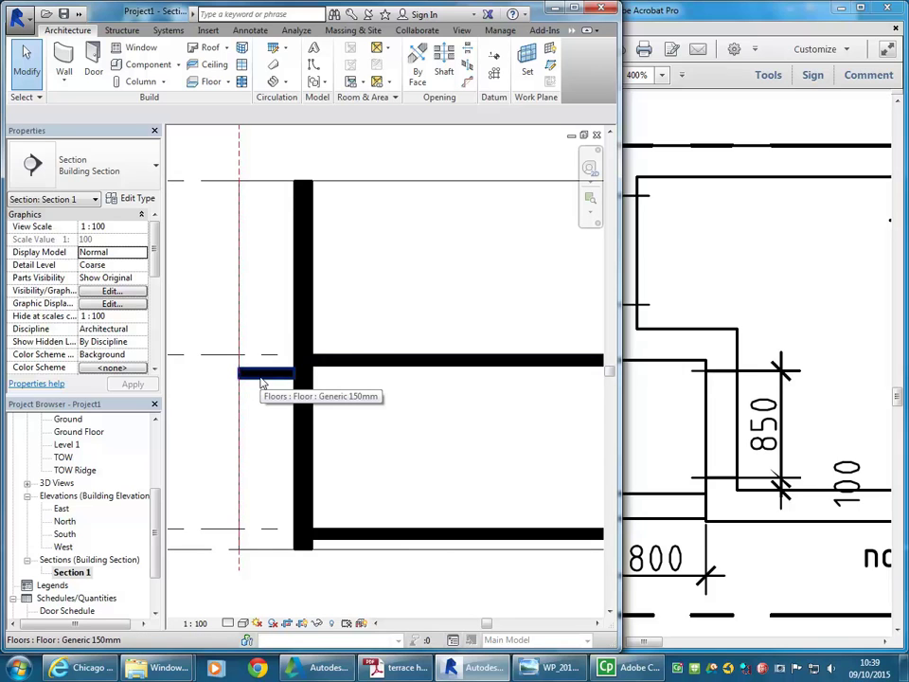
left_click_drag(157, 531, 155, 472)
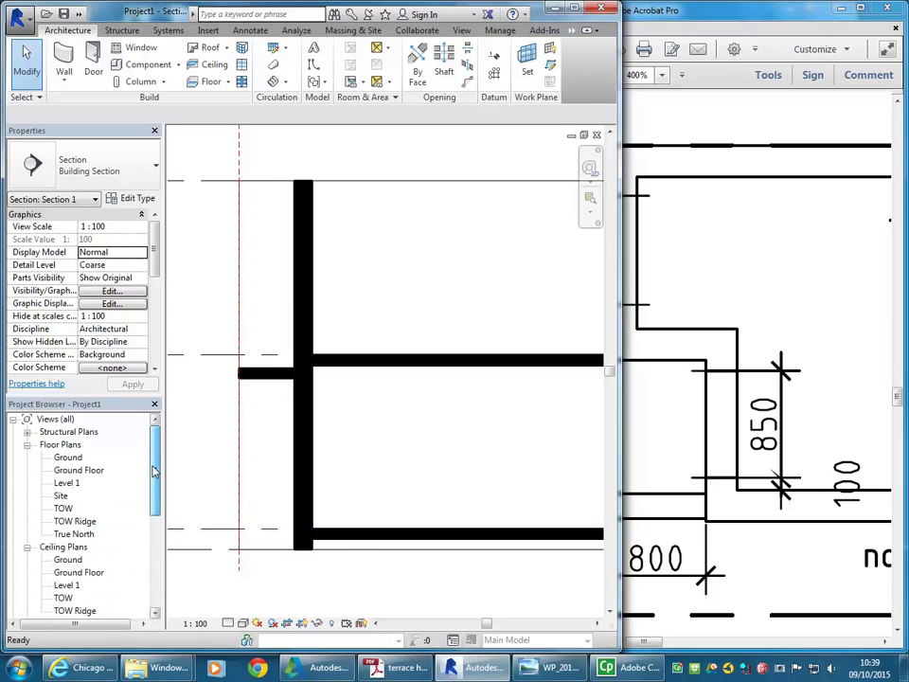
- Open the Level 1 floor plan in Revit and pan it into view
double_click(76, 483)
scroll(203, 241, "down", 1)
middle_click_drag(202, 241, 319, 367)
- Find the step 5 lower floor plan in the Acrobat PDF, then return to Revit
left_click(664, 631)
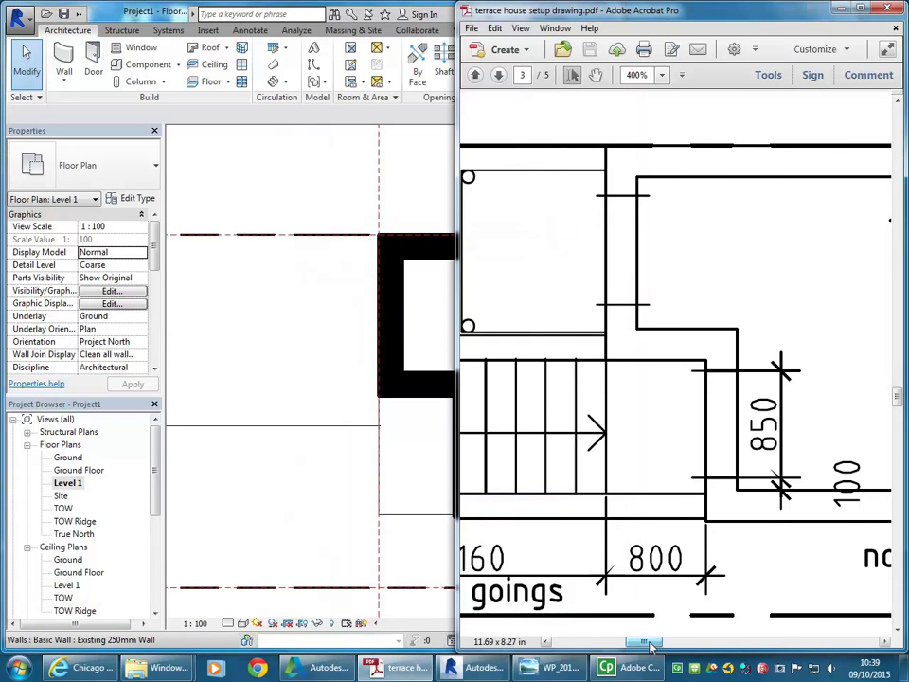
scroll(642, 442, "down", 1, "ctrl")
scroll(642, 442, "down", 2, "ctrl")
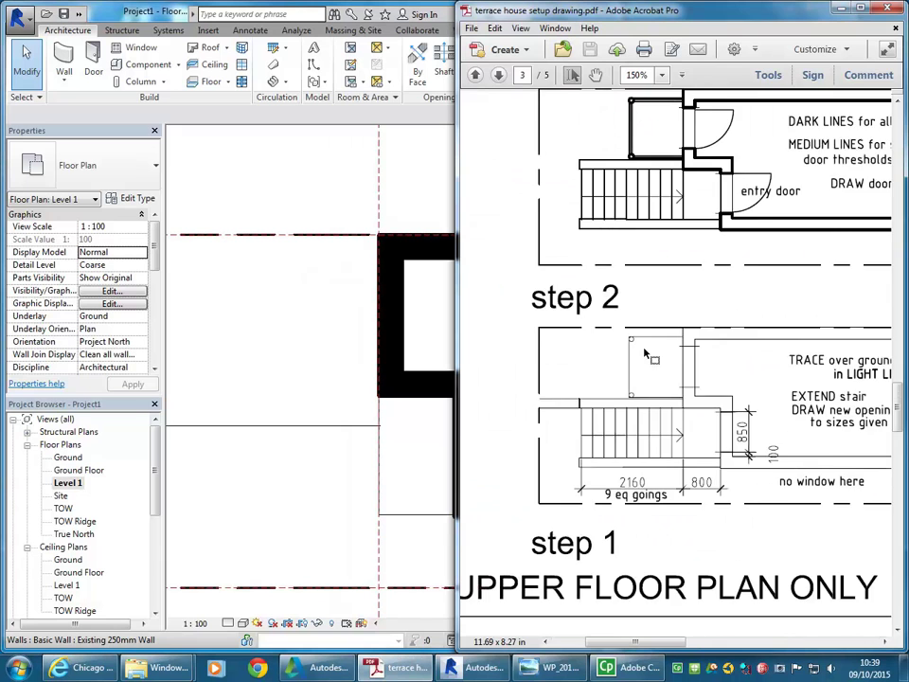
scroll(649, 332, "up", 2)
scroll(649, 322, "up", 10)
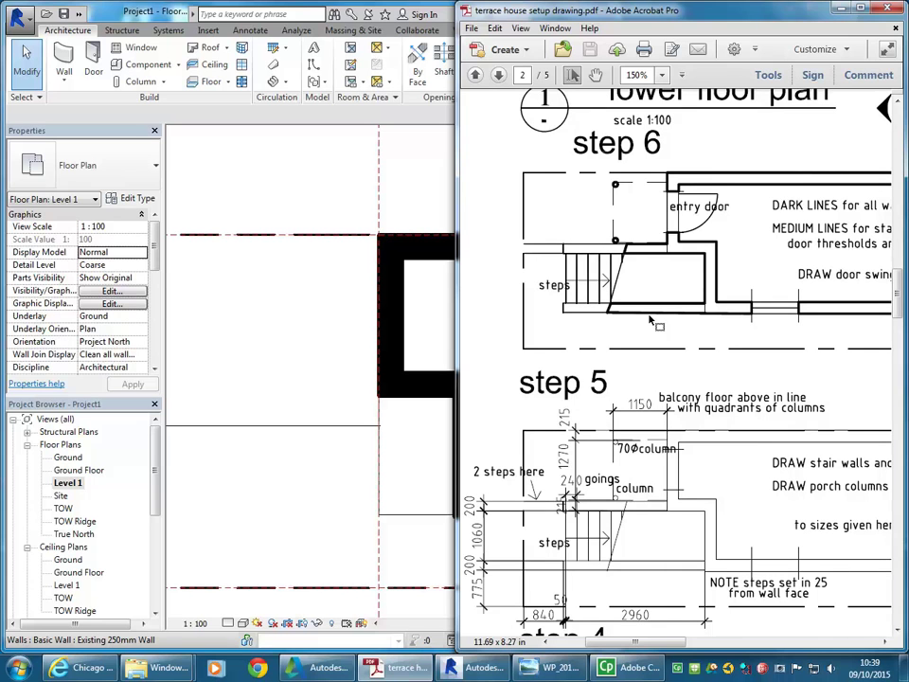
left_click(263, 310)
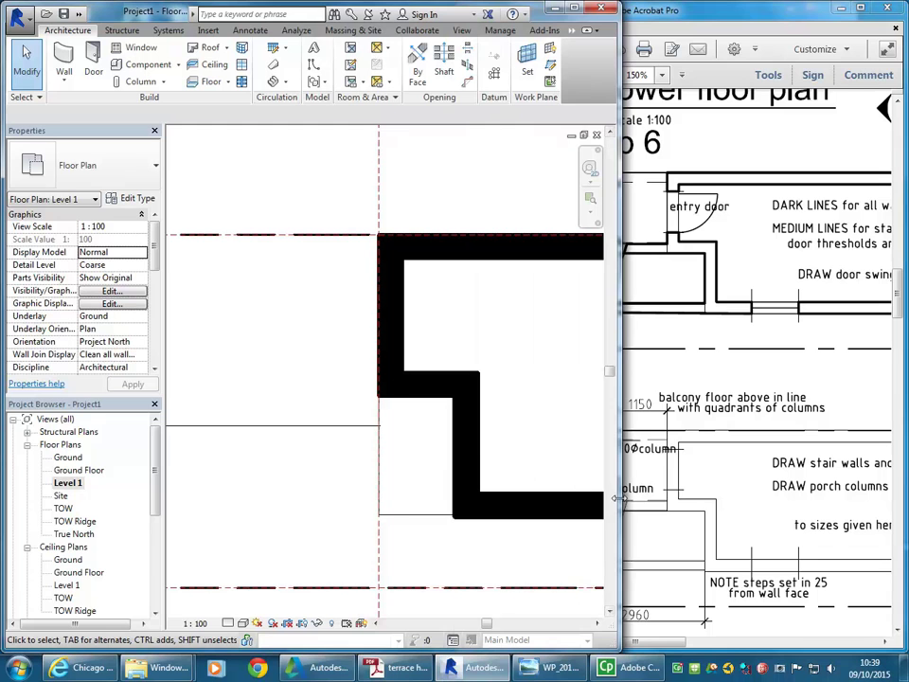
- Draw a rectangular floor boundary beside the front wall with Boundary Rectangle
left_click_drag(617, 499, 545, 498)
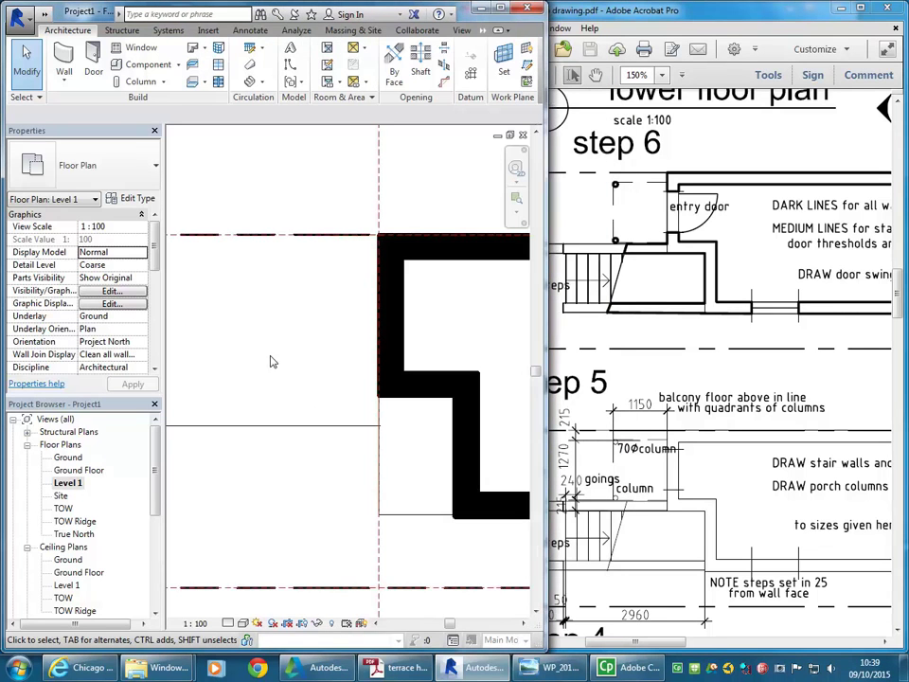
middle_click_drag(308, 342, 298, 346)
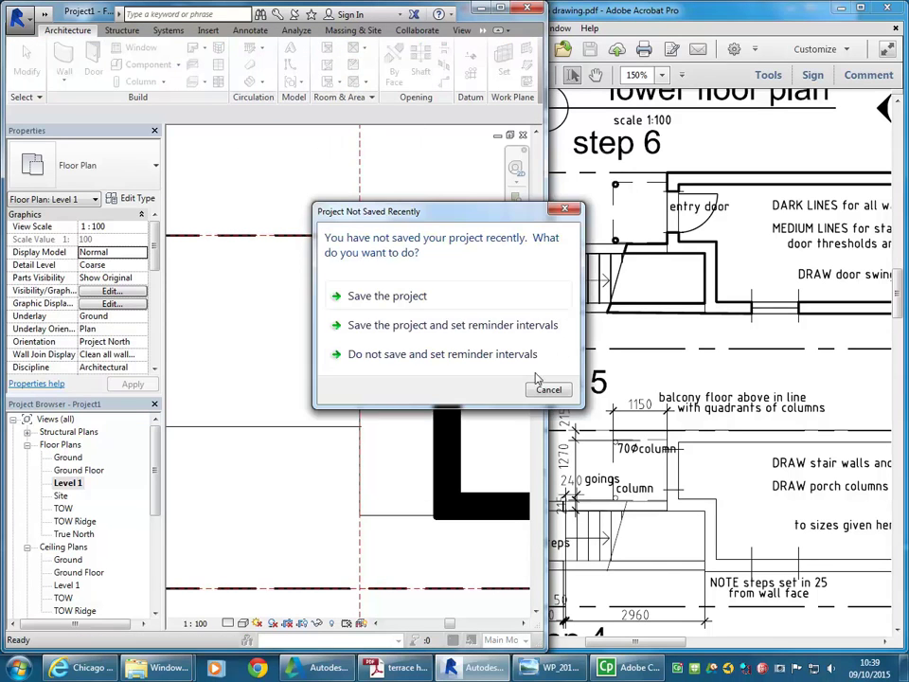
left_click(559, 391)
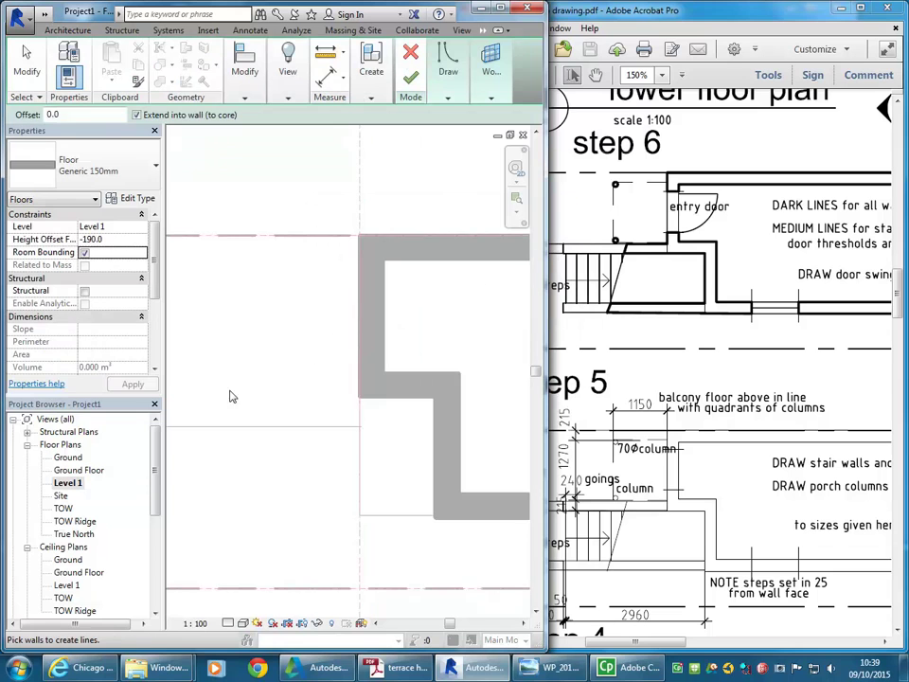
left_click(448, 65)
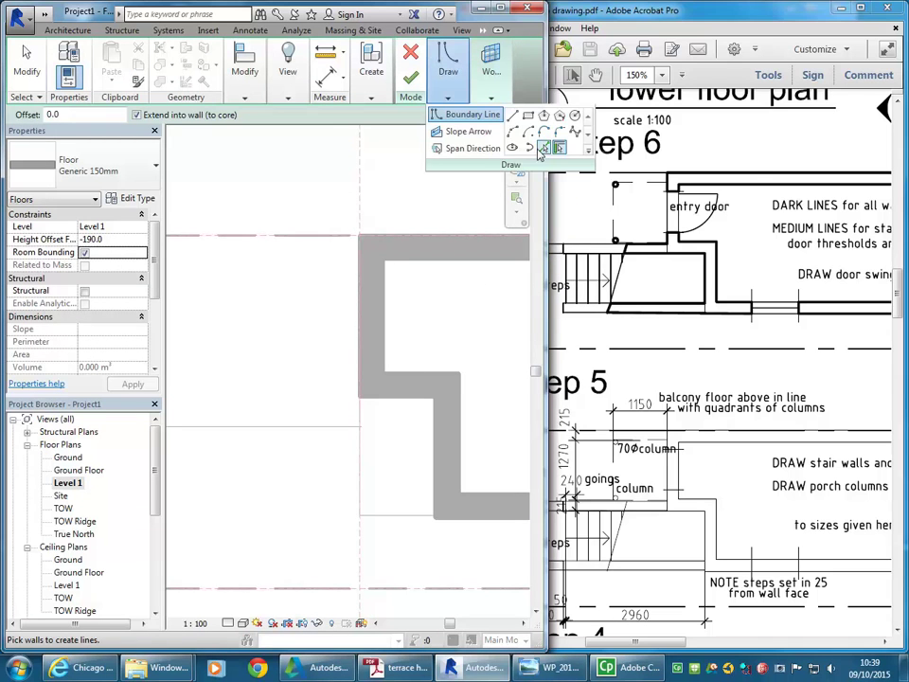
left_click(528, 116)
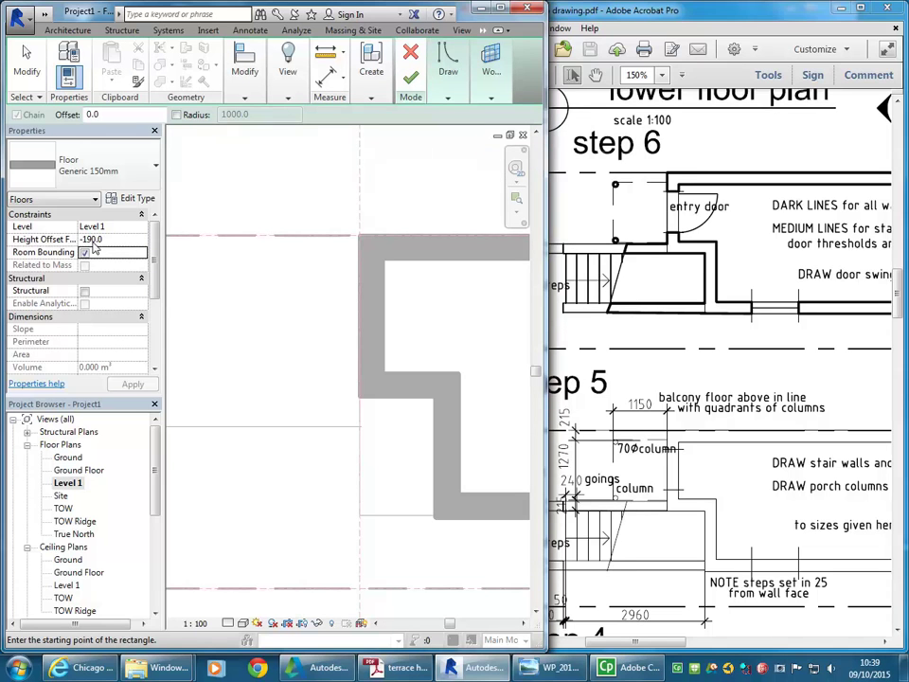
left_click(358, 251)
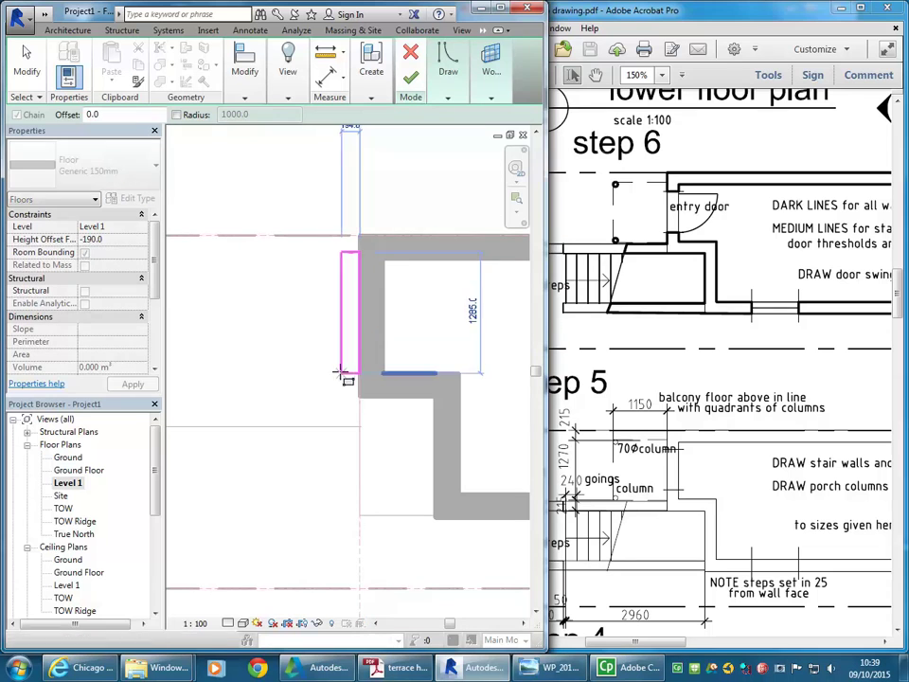
left_click(257, 380)
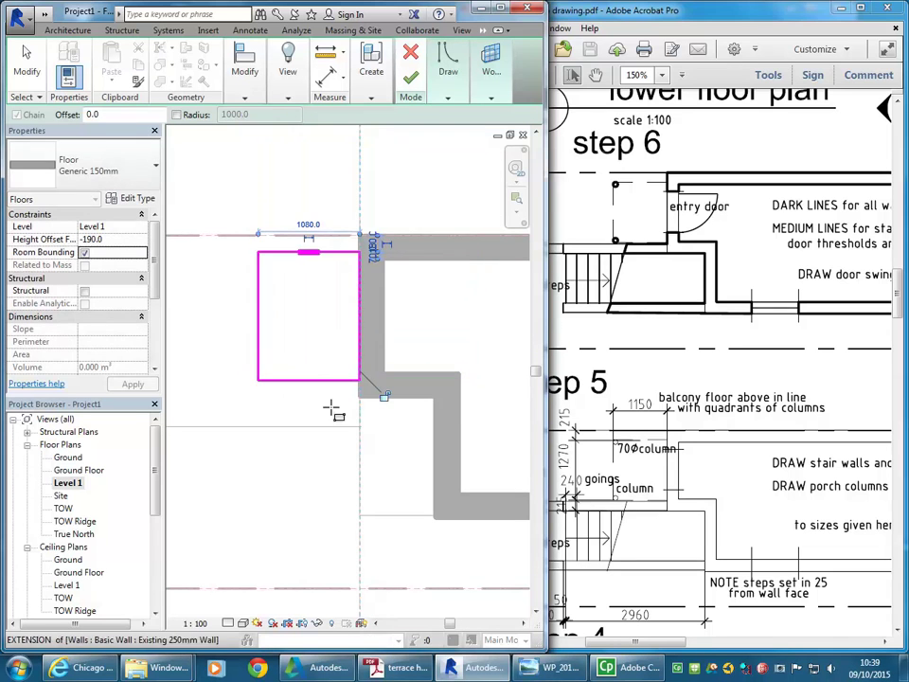
key("Escape")
- Change the rectangle's 1080 width to 1150
left_click(260, 313)
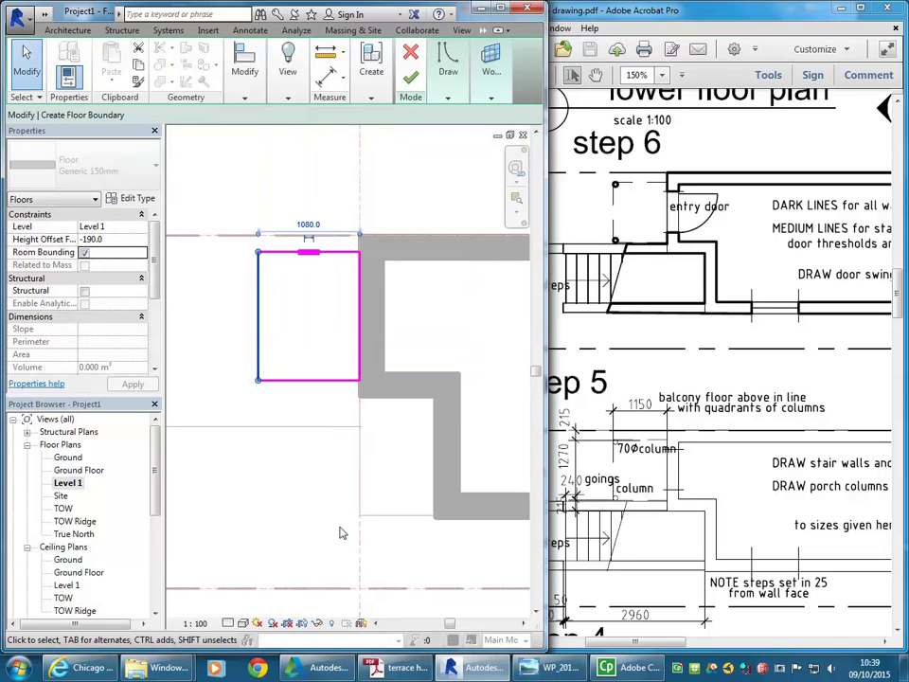
left_click(308, 225)
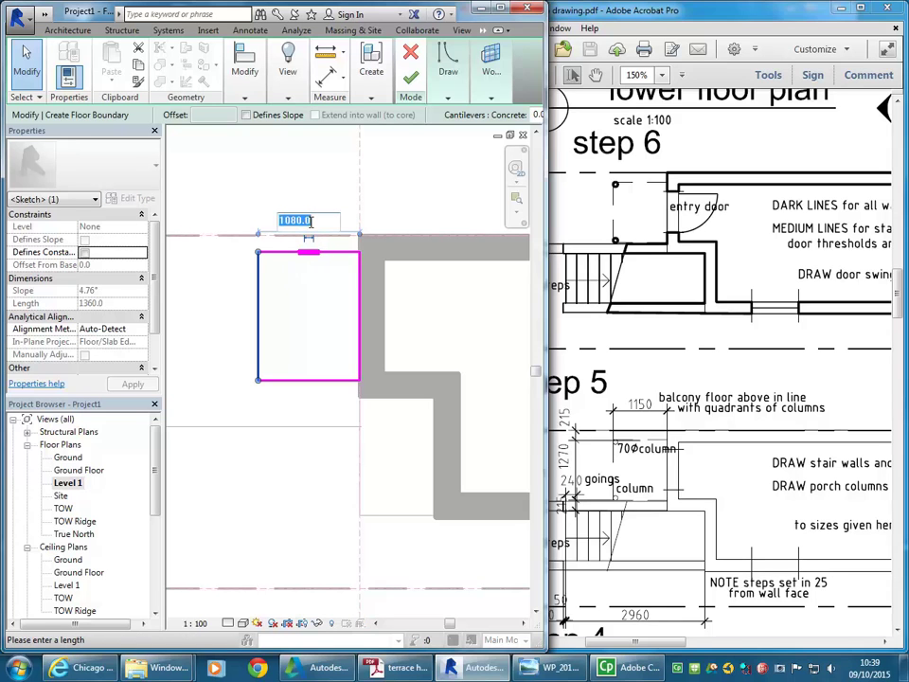
type("1150")
key("Return")
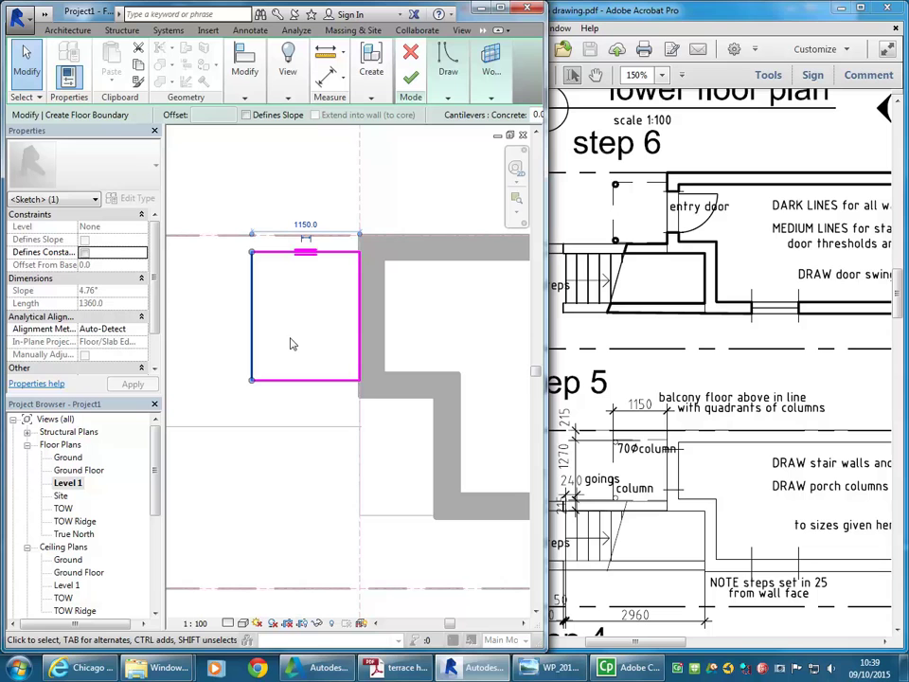
key("l")
key("i")
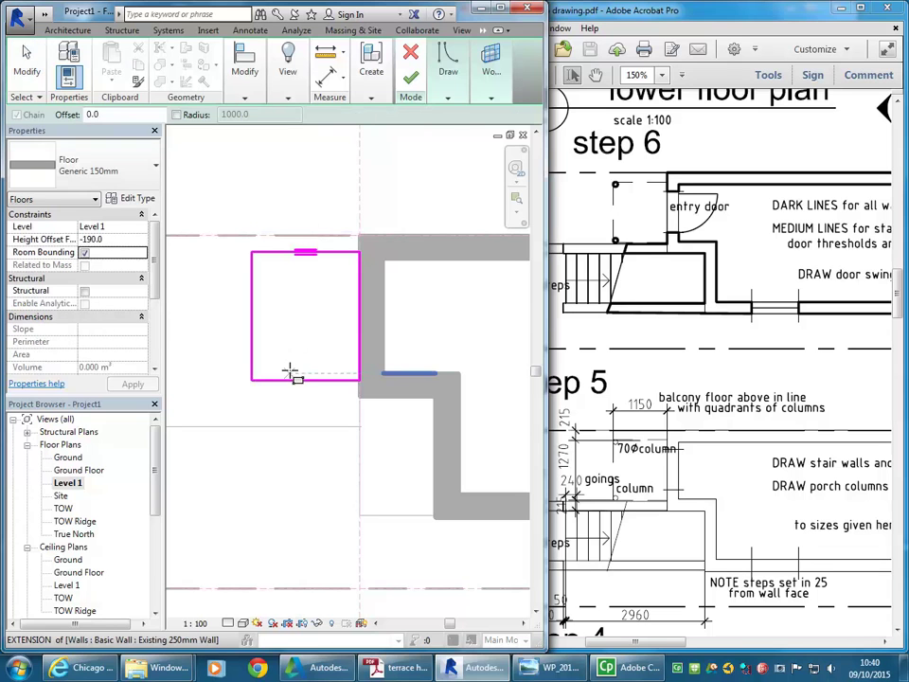
key("Escape")
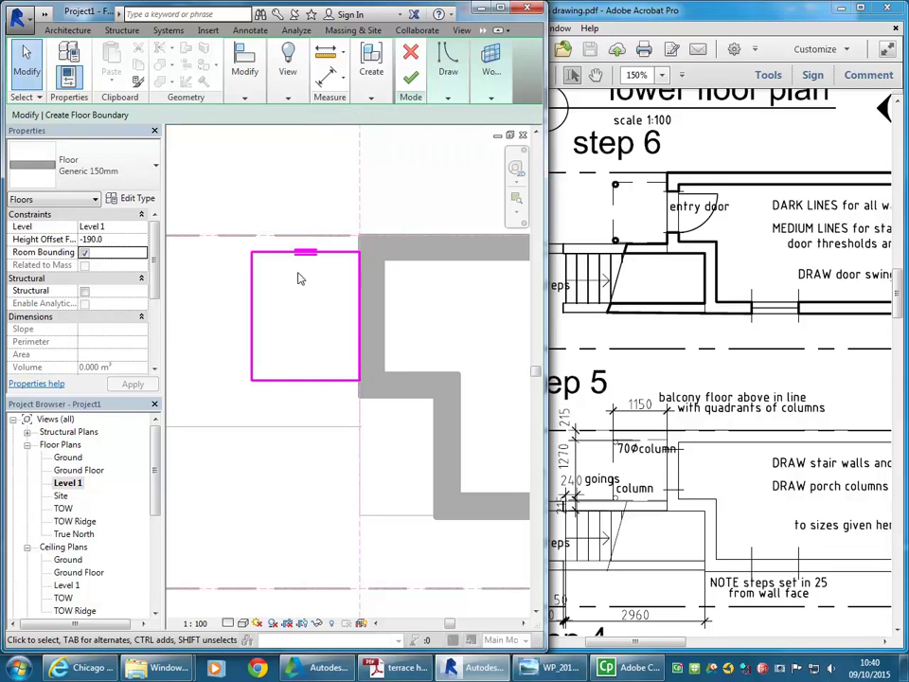
- Move the sketch's top edge to 215 from the top line
left_click(304, 252)
left_click(374, 243)
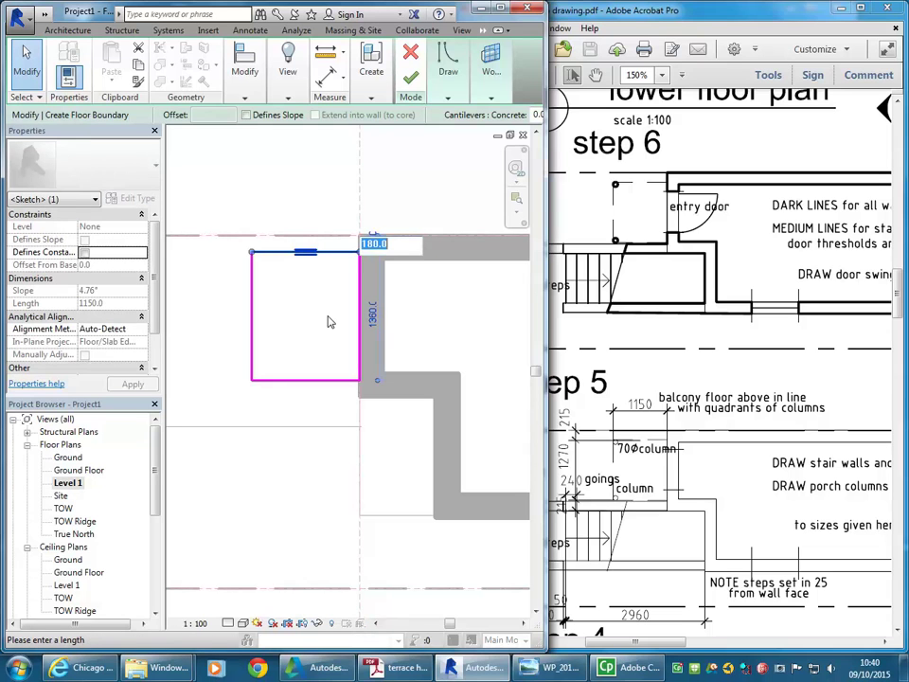
type("215")
key("Return")
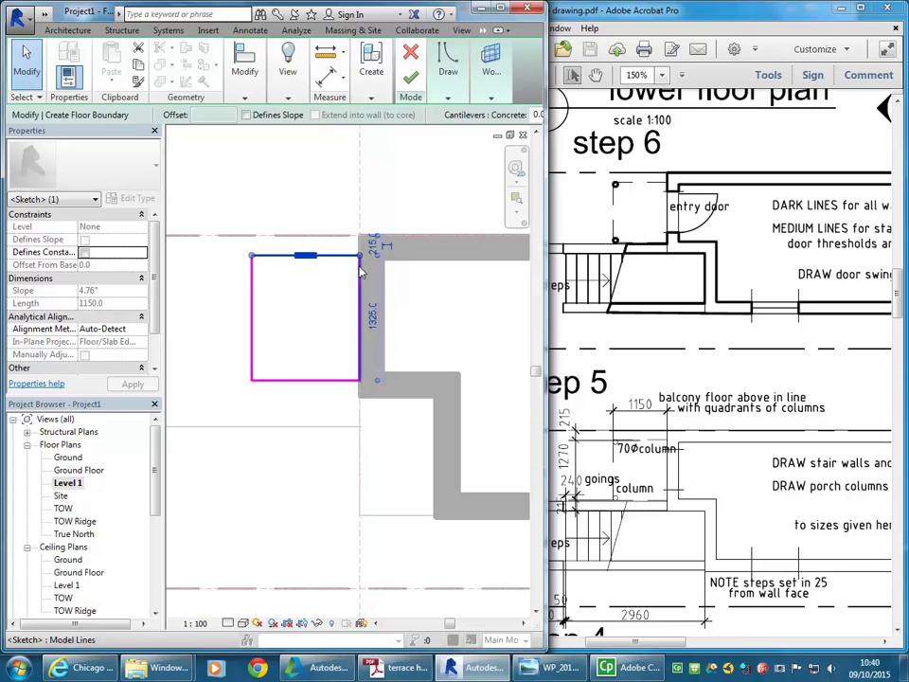
- Set the landing depth to 1270, measured from the top edge
left_click(275, 380)
left_click(301, 316)
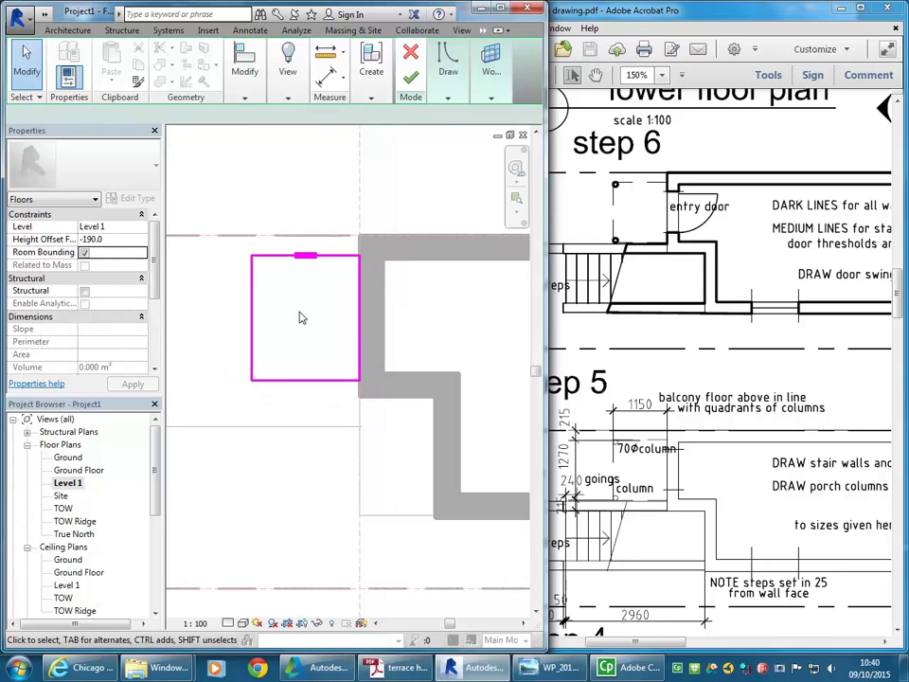
middle_click_drag(270, 376, 336, 392)
left_click(345, 397)
scroll(349, 375, "up", 3)
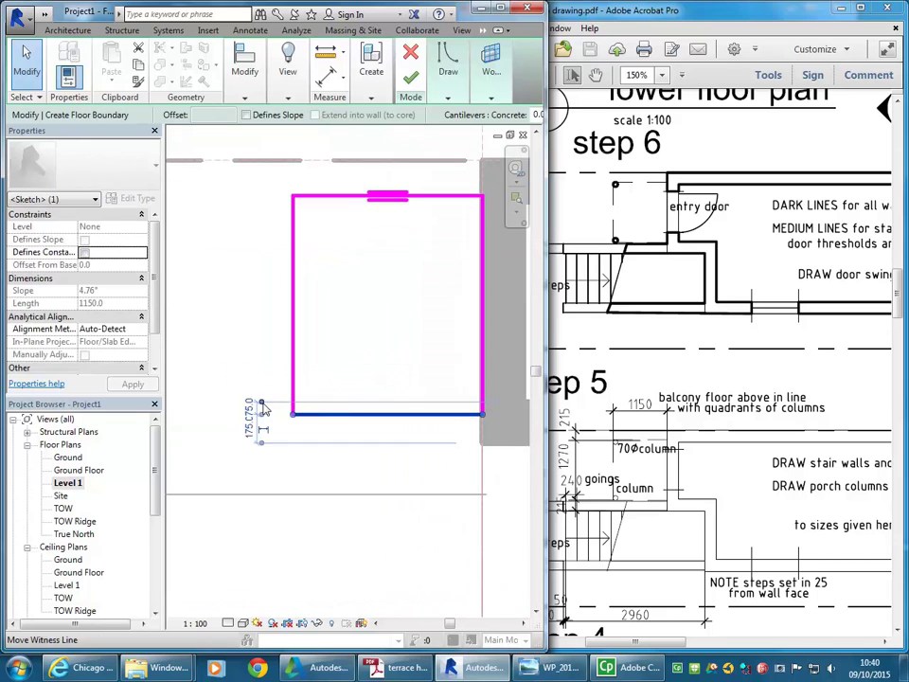
left_click_drag(260, 400, 260, 196)
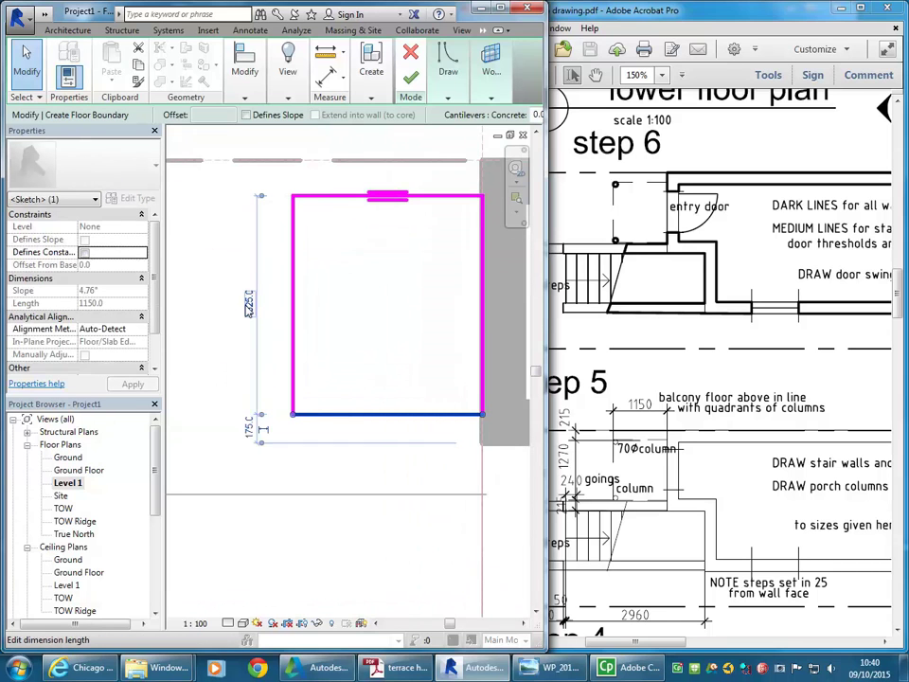
left_click(249, 303)
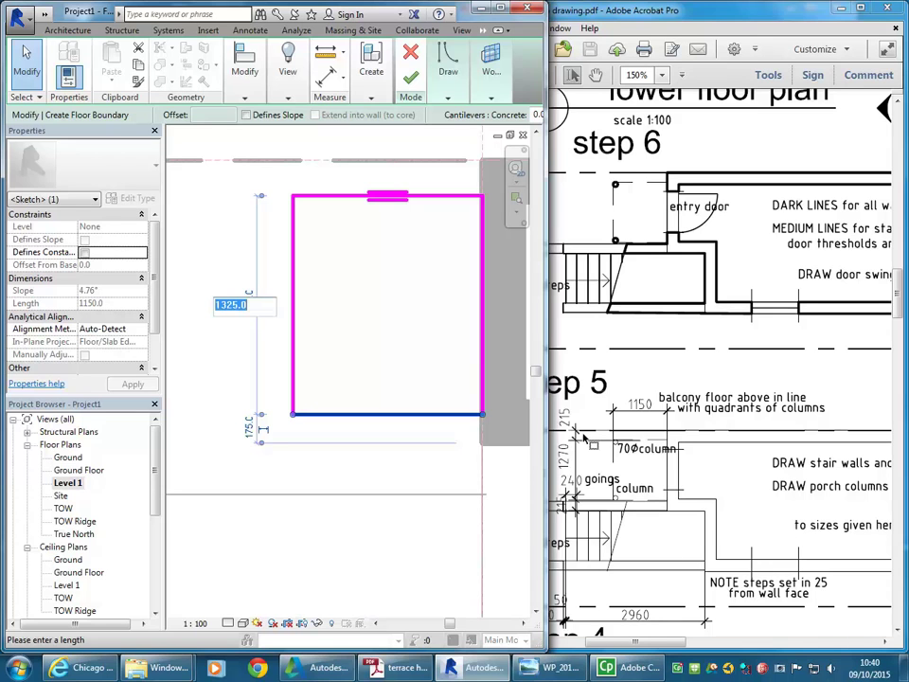
type("1270")
key("Return")
left_click(407, 307)
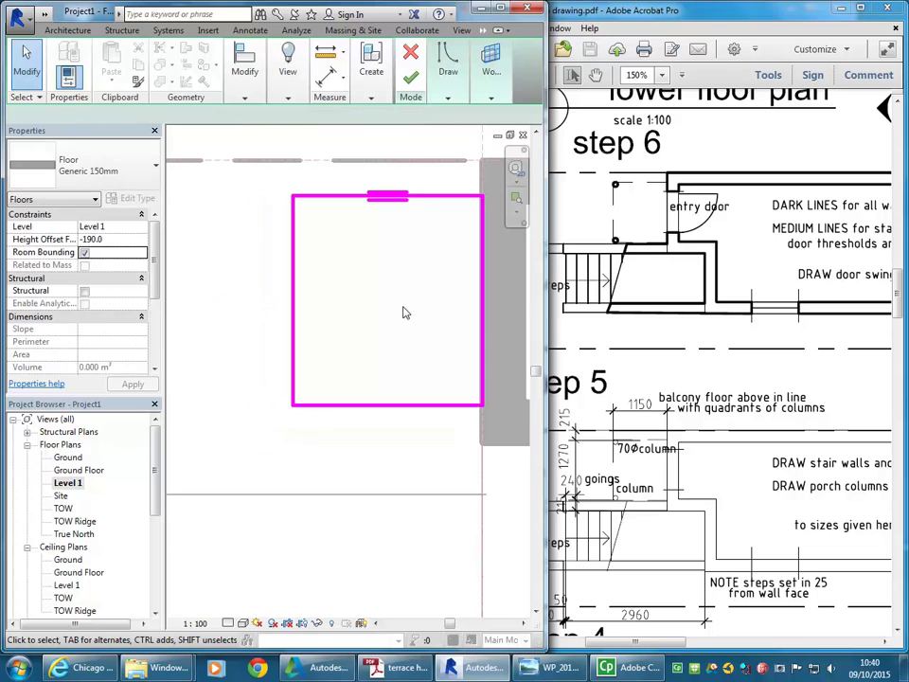
scroll(398, 175, "down", 2)
- Finish the 1150 × 1270 landing floor and compare it in 3D with the PDF
left_click(410, 74)
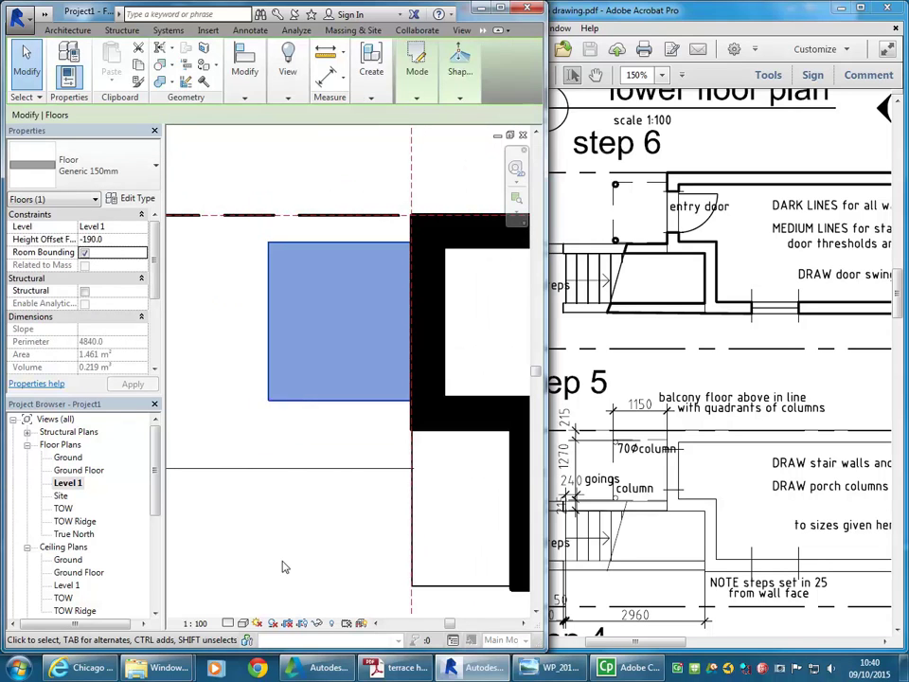
left_click(284, 562)
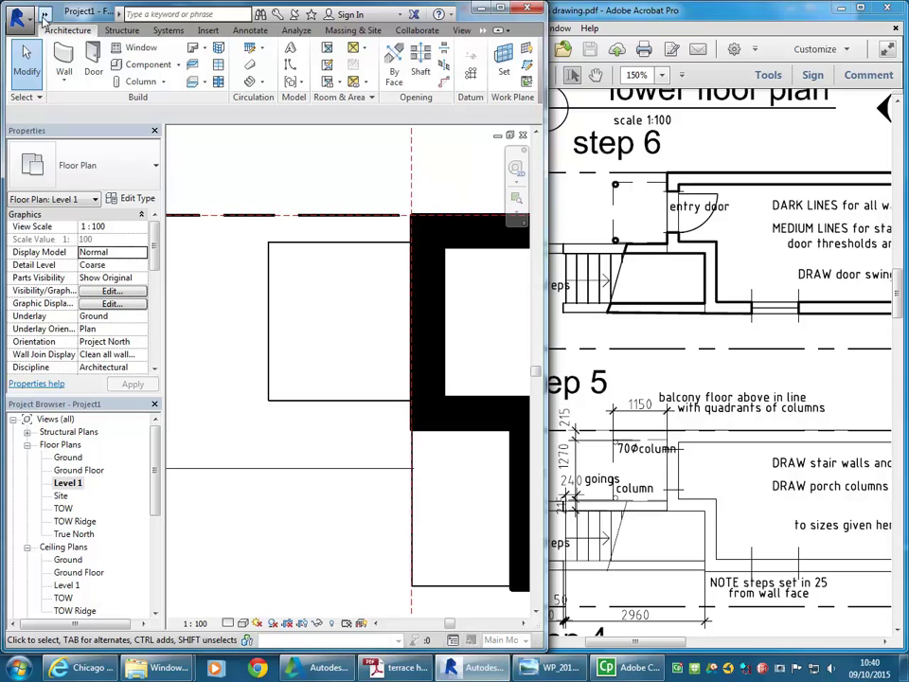
left_click(44, 17)
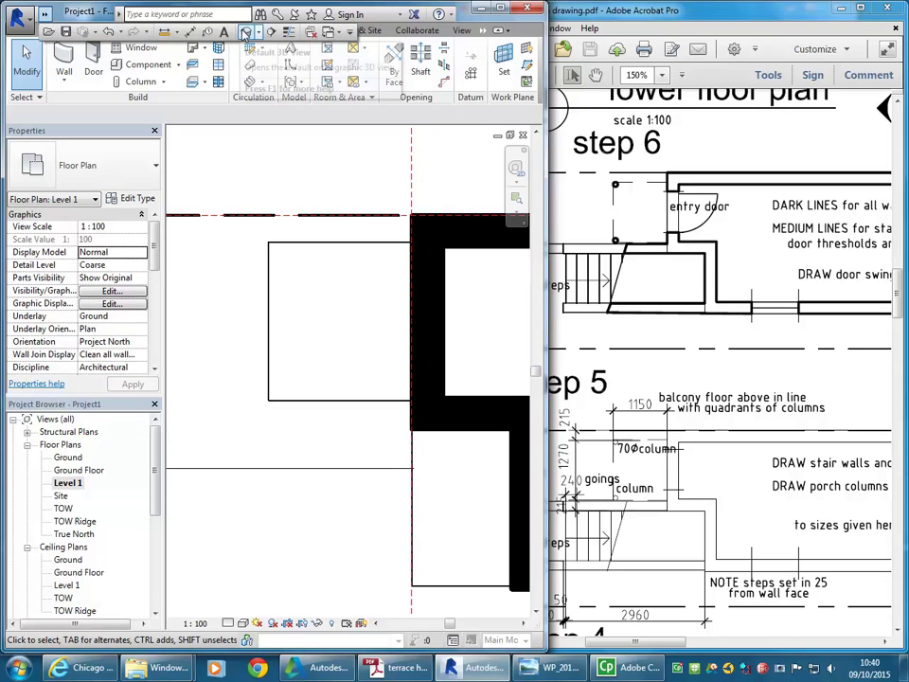
middle_click_drag(350, 438, 252, 530, "shift")
left_click(653, 520)
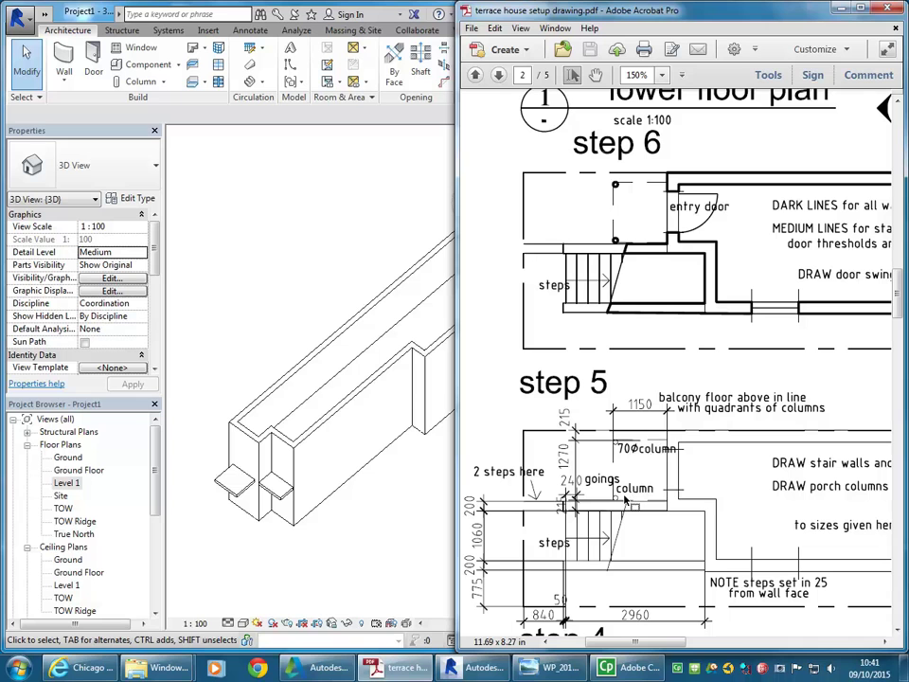
- Edit the landing floor's boundary in the Level 1 plan and verify the 1270 depth
left_click(238, 497)
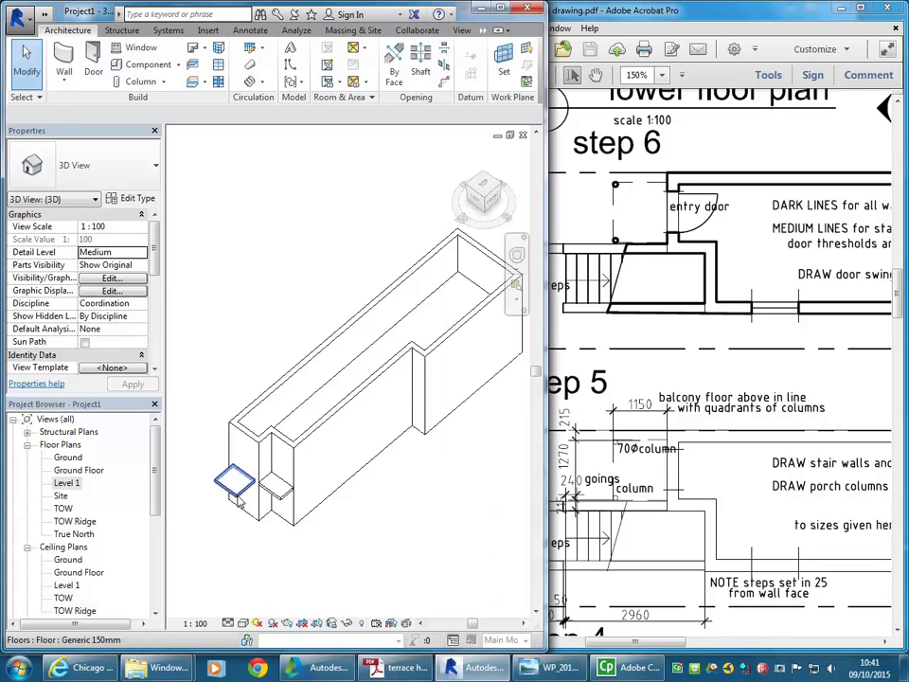
left_click(235, 480)
left_click(416, 97)
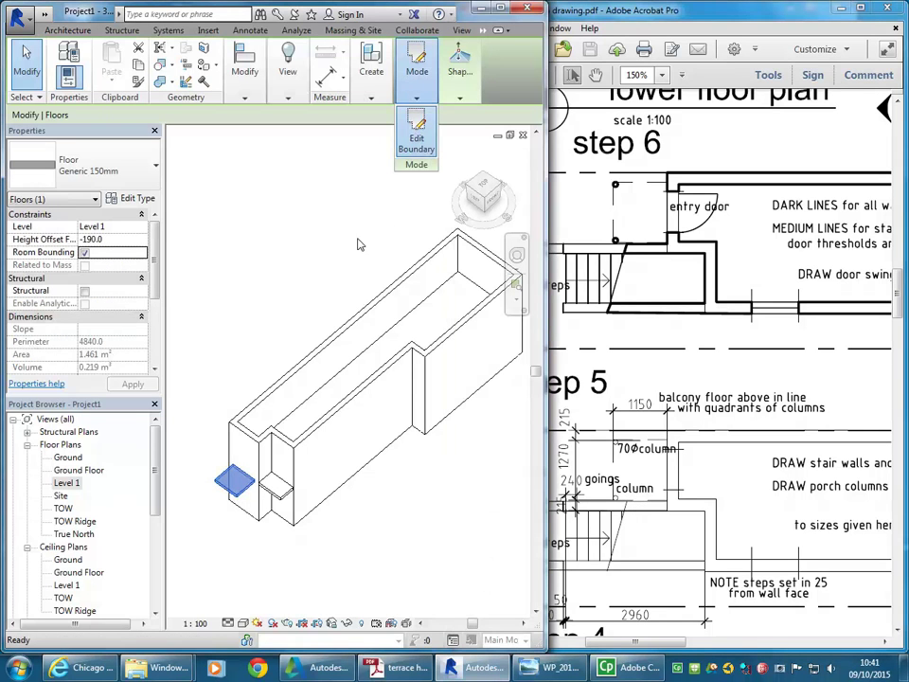
left_click(418, 121)
double_click(69, 484)
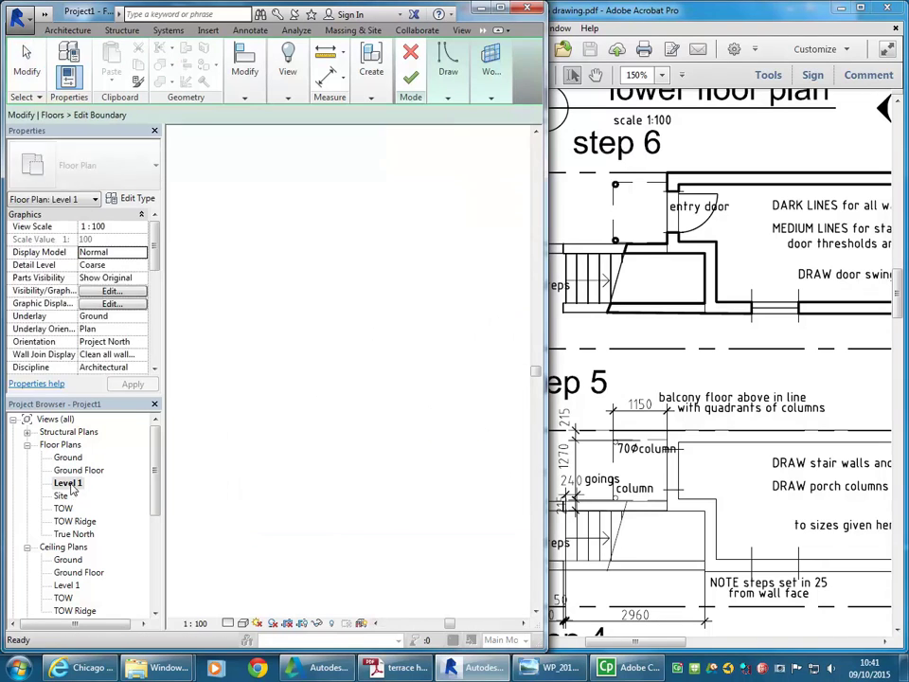
left_click(294, 245)
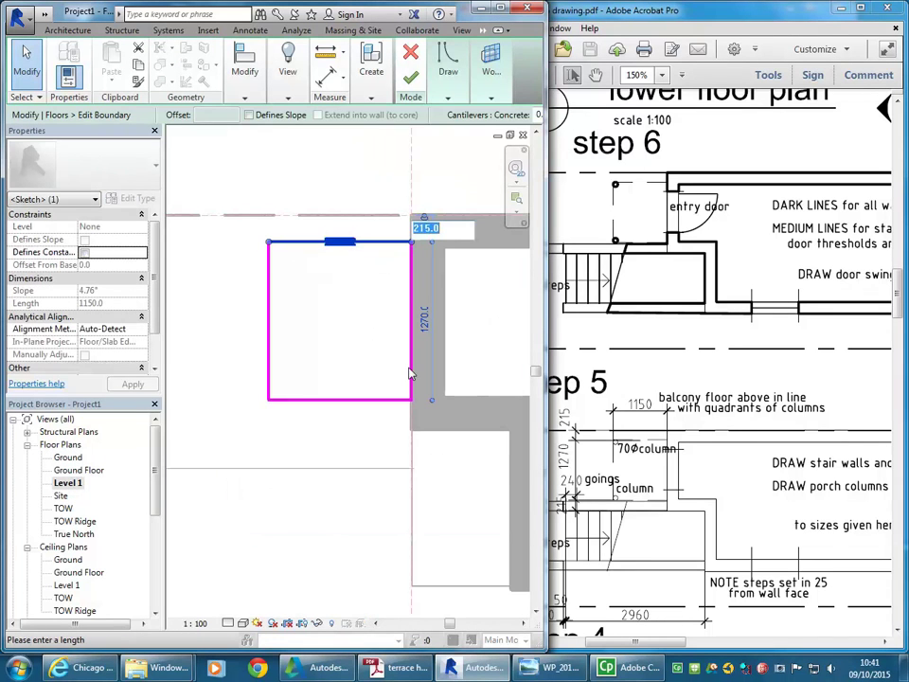
left_click(332, 404)
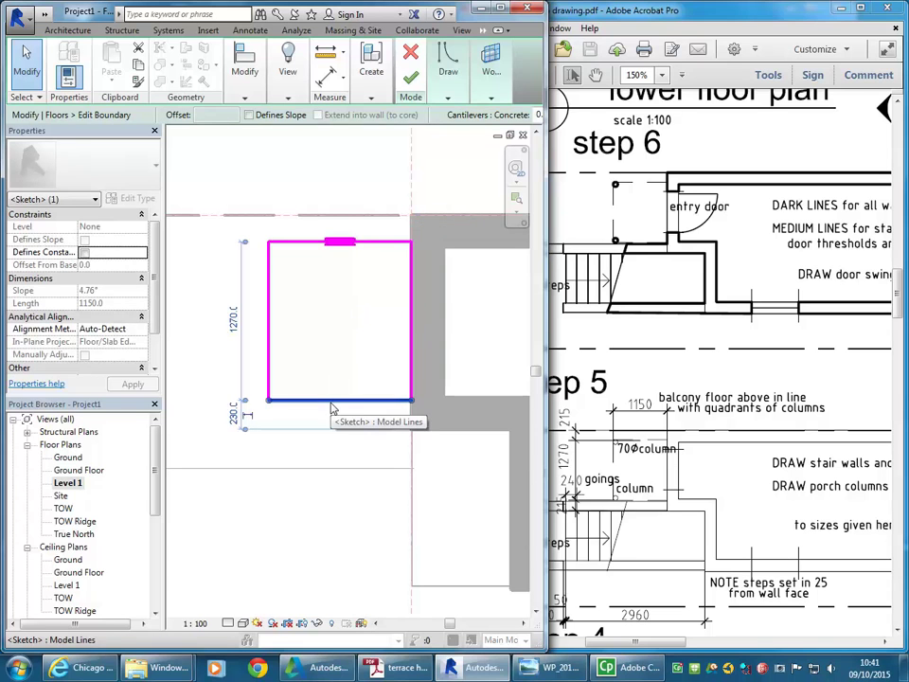
left_click(234, 319)
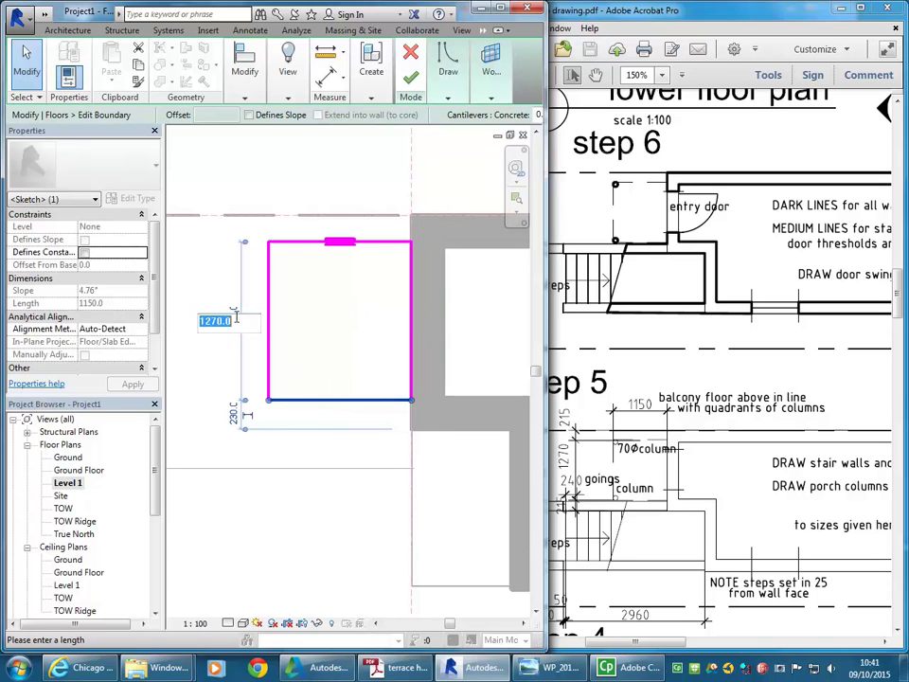
key("Return")
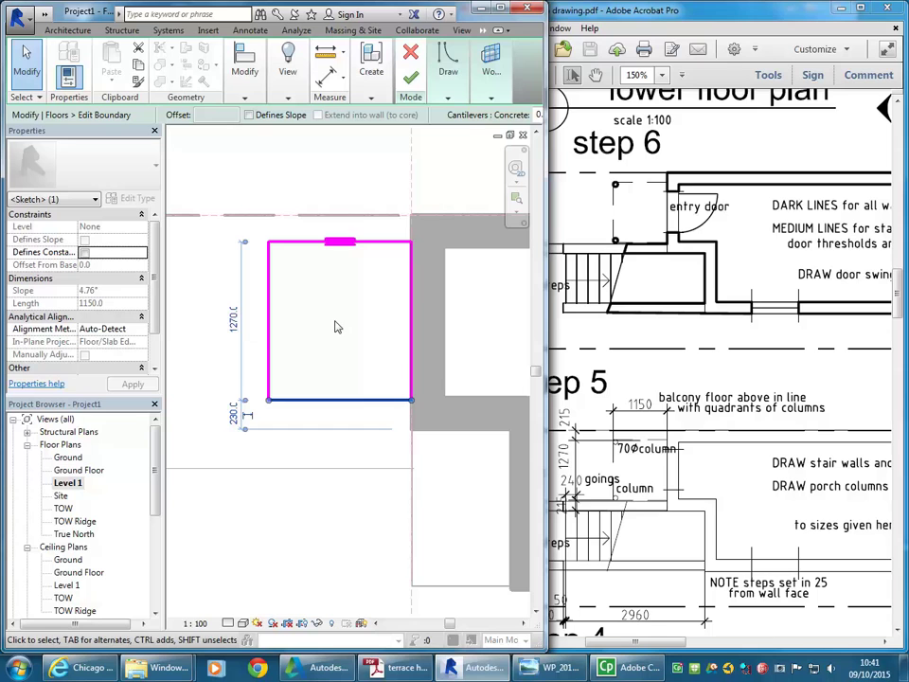